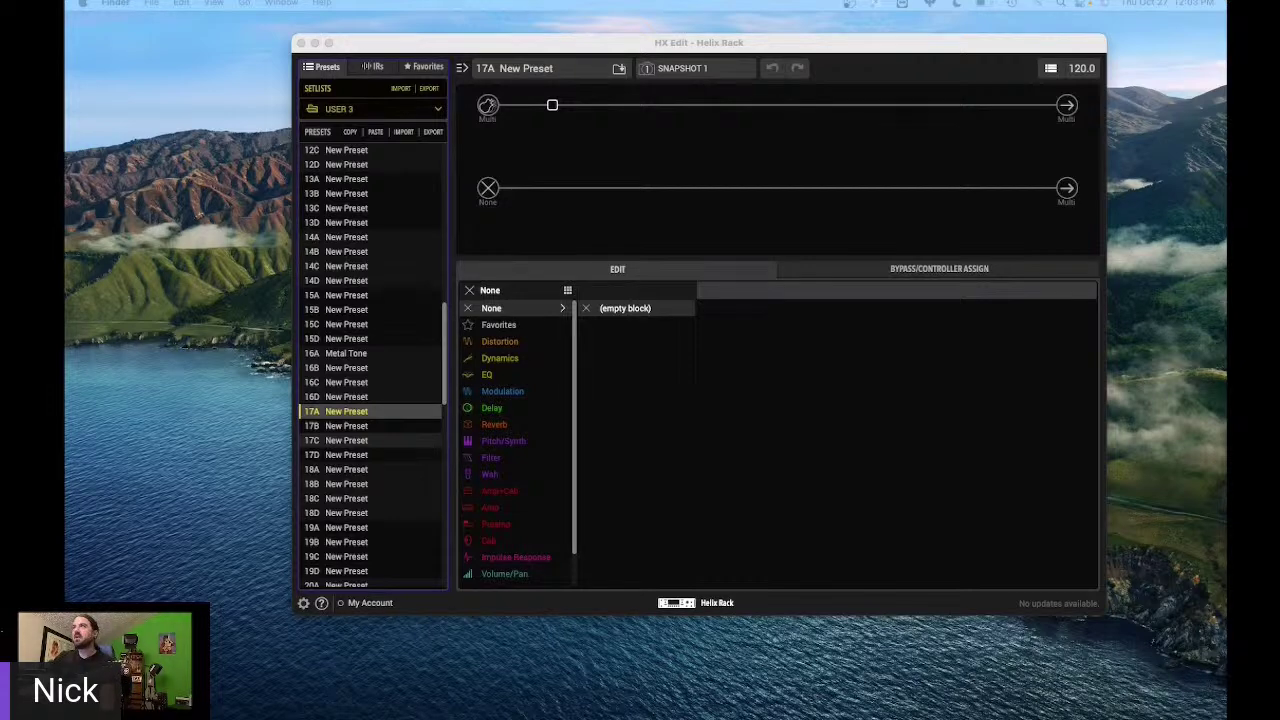
drag(368, 52, 331, 55)
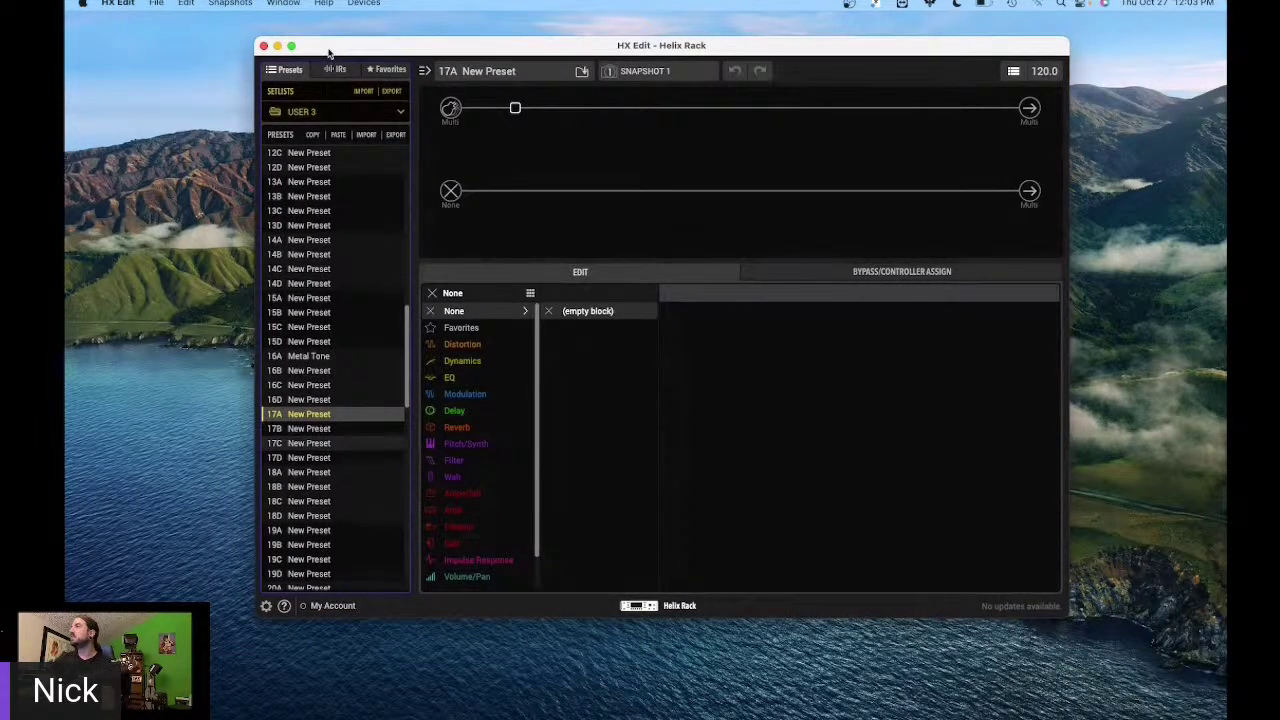
drag(328, 55, 324, 71)
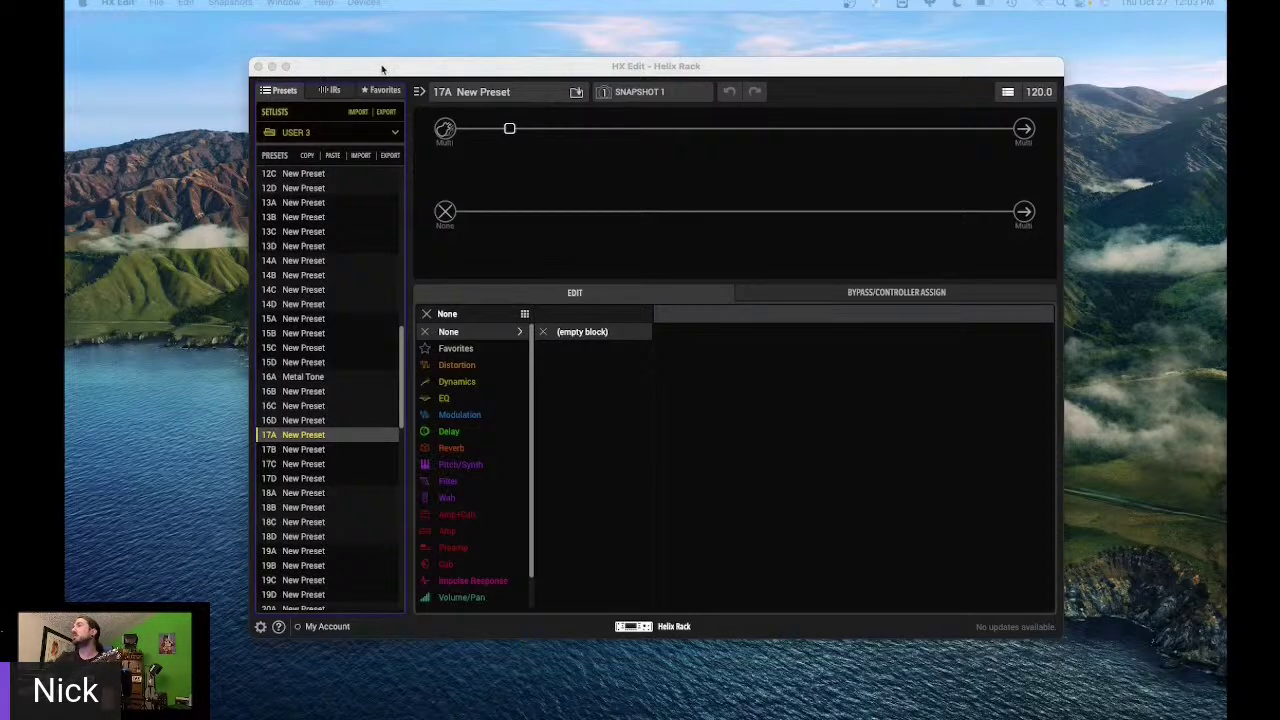
click(686, 211)
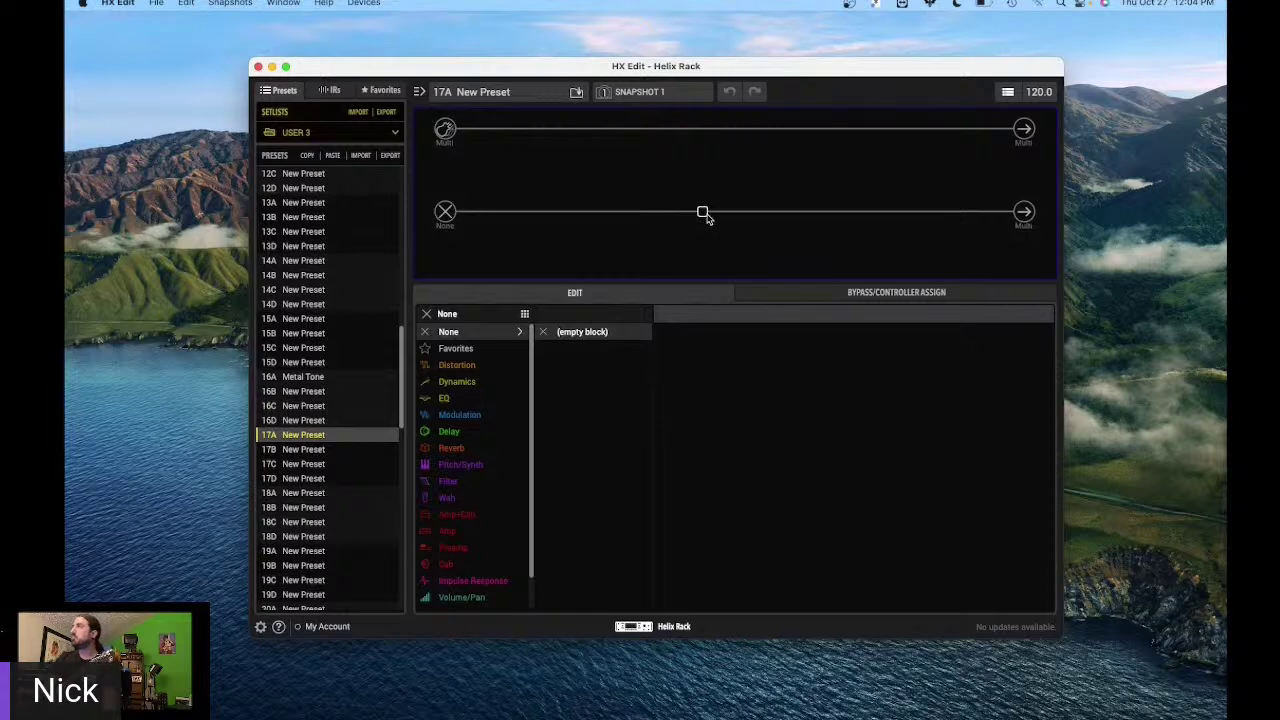
drag(708, 70, 714, 69)
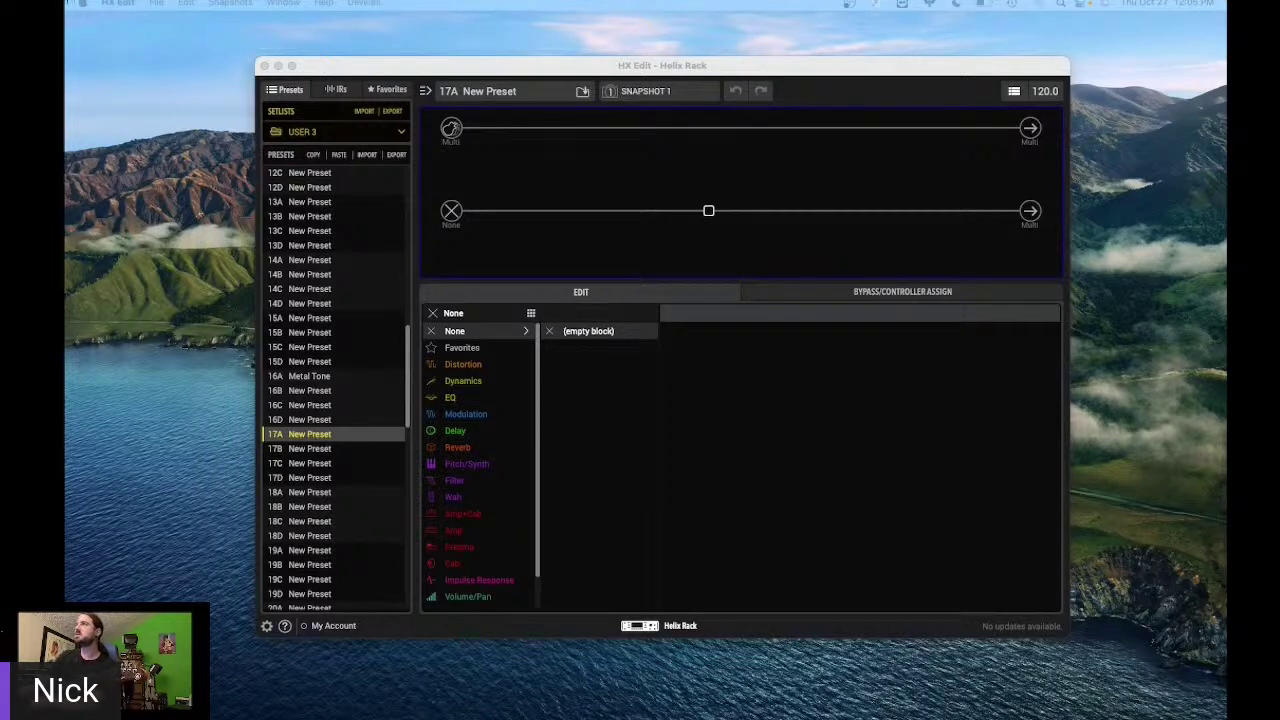
click(327, 70)
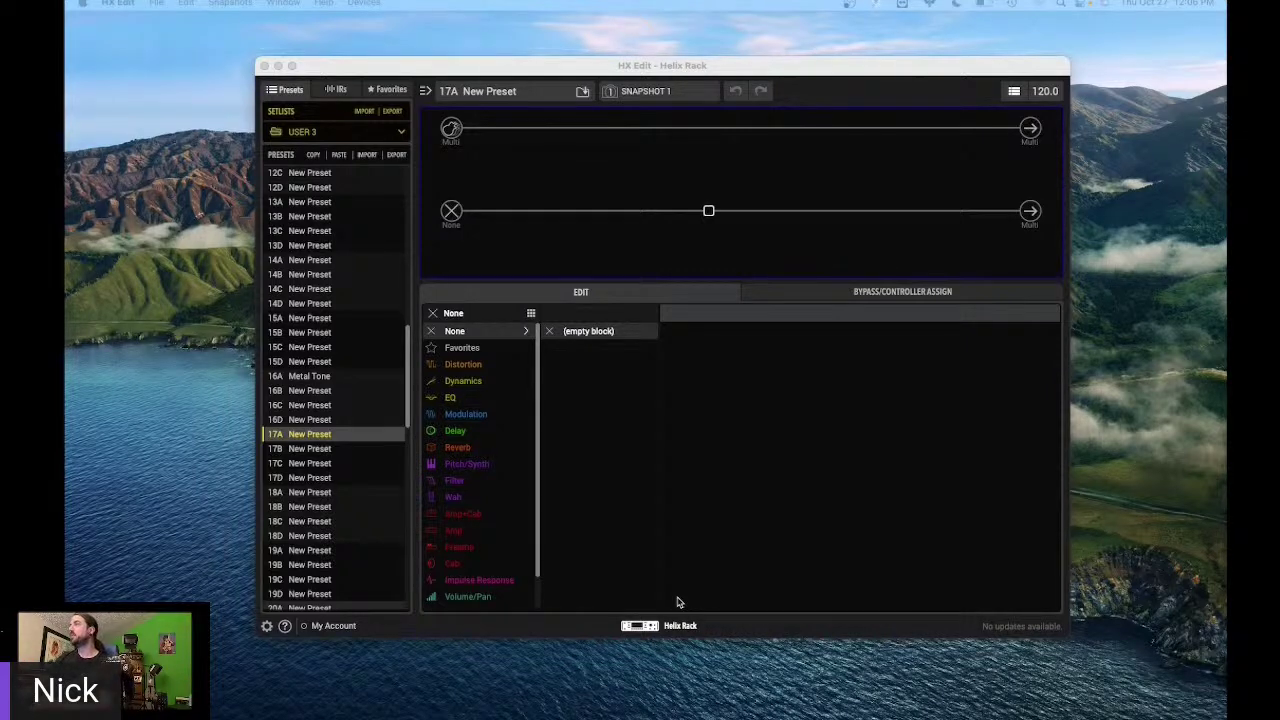
- Add the Cali IV Lead guitar amp to an empty block past the middle of the second signal path
click(757, 211)
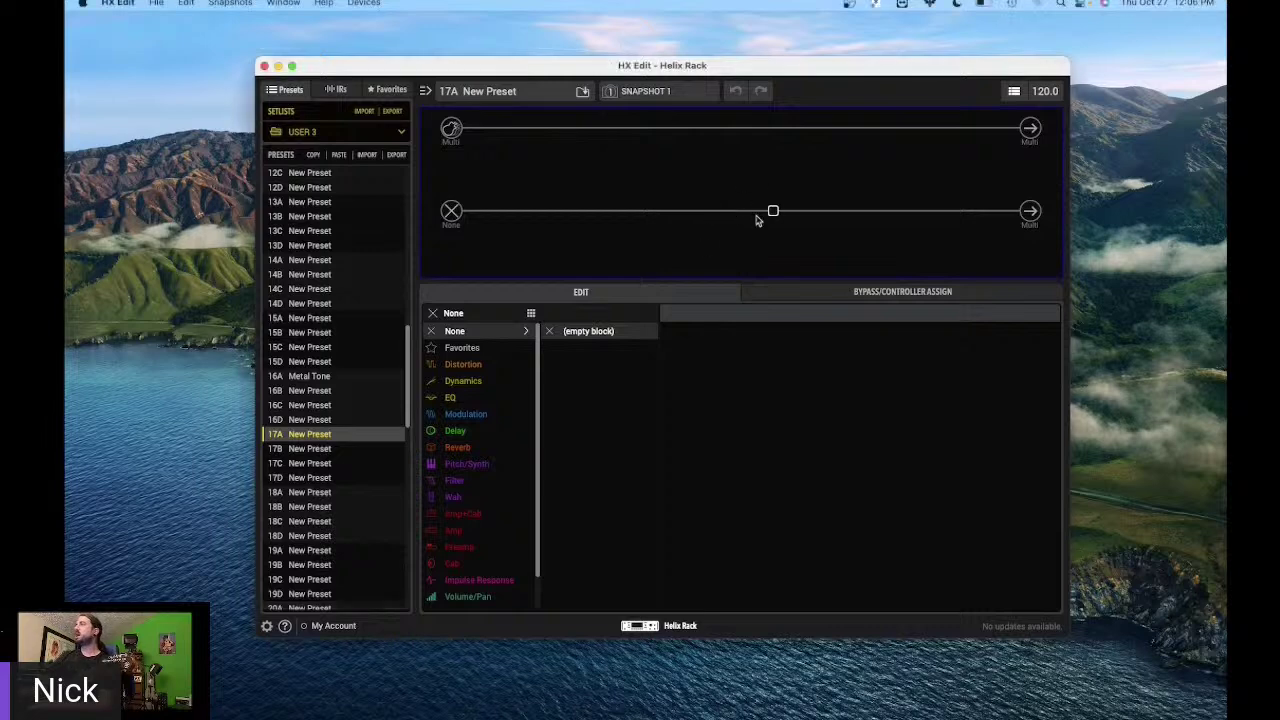
click(490, 538)
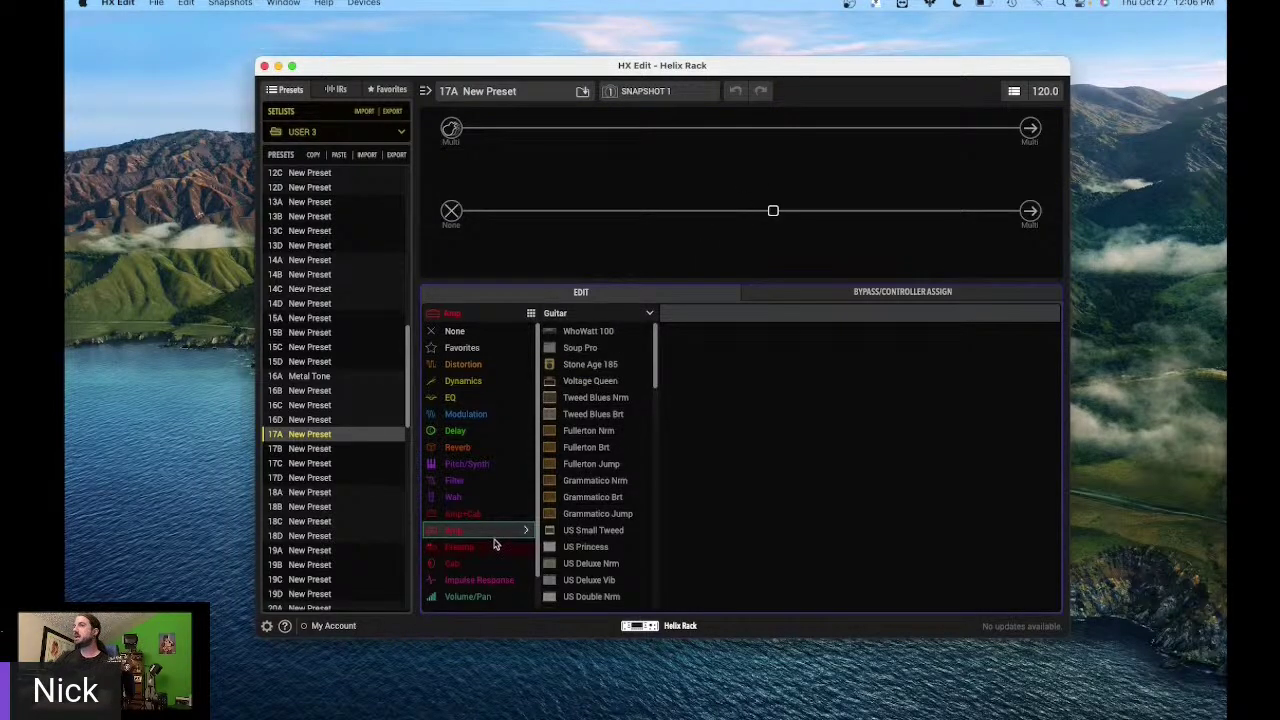
scroll(587, 530, down, 10)
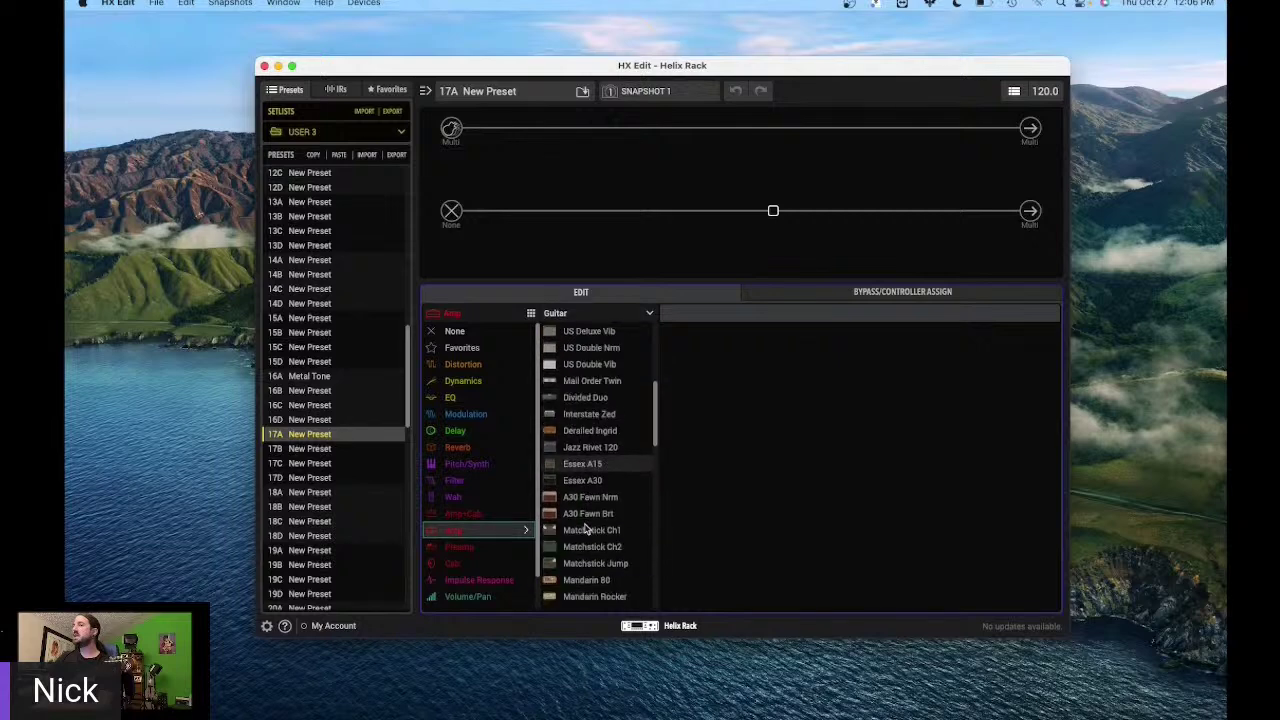
scroll(587, 530, down, 3)
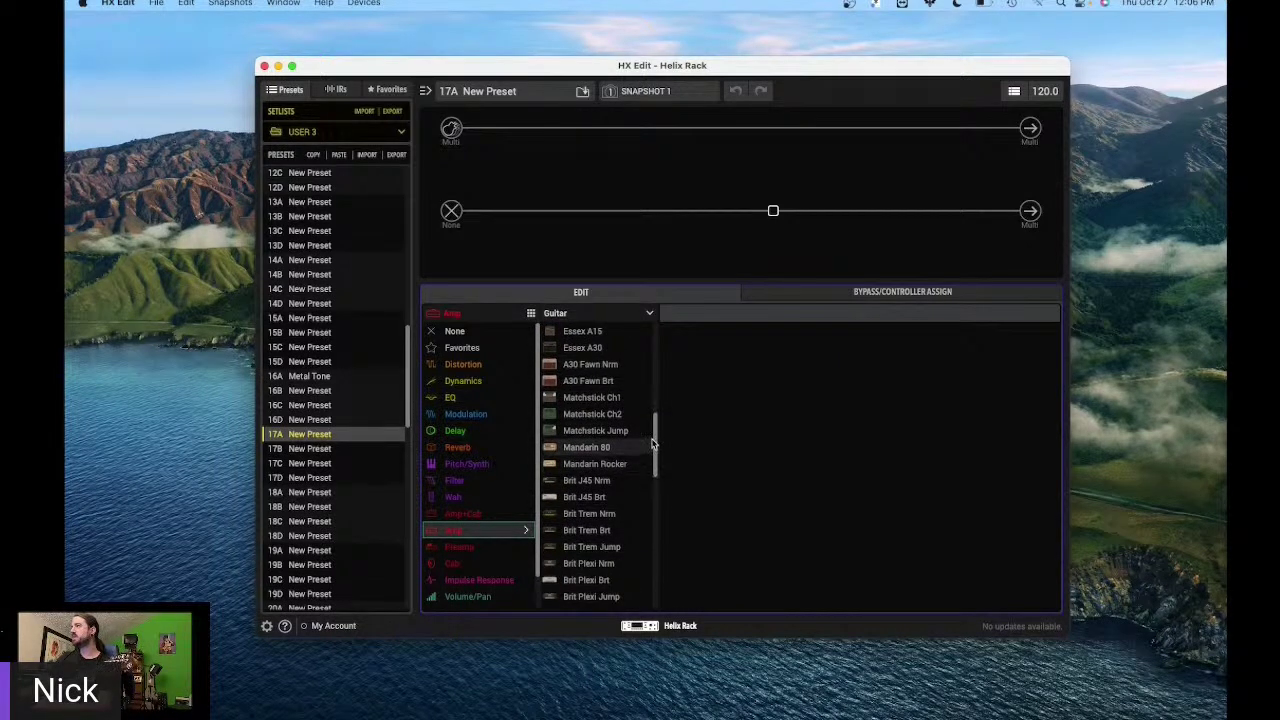
drag(655, 437, 656, 518)
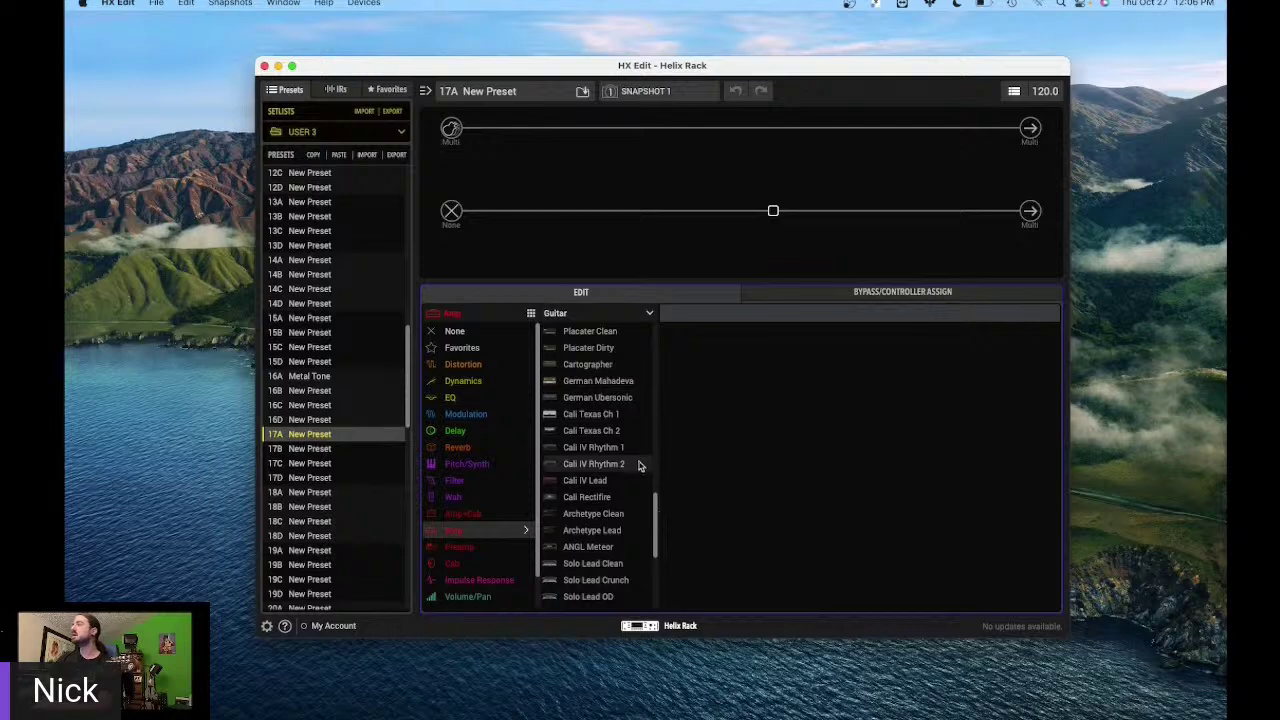
click(612, 484)
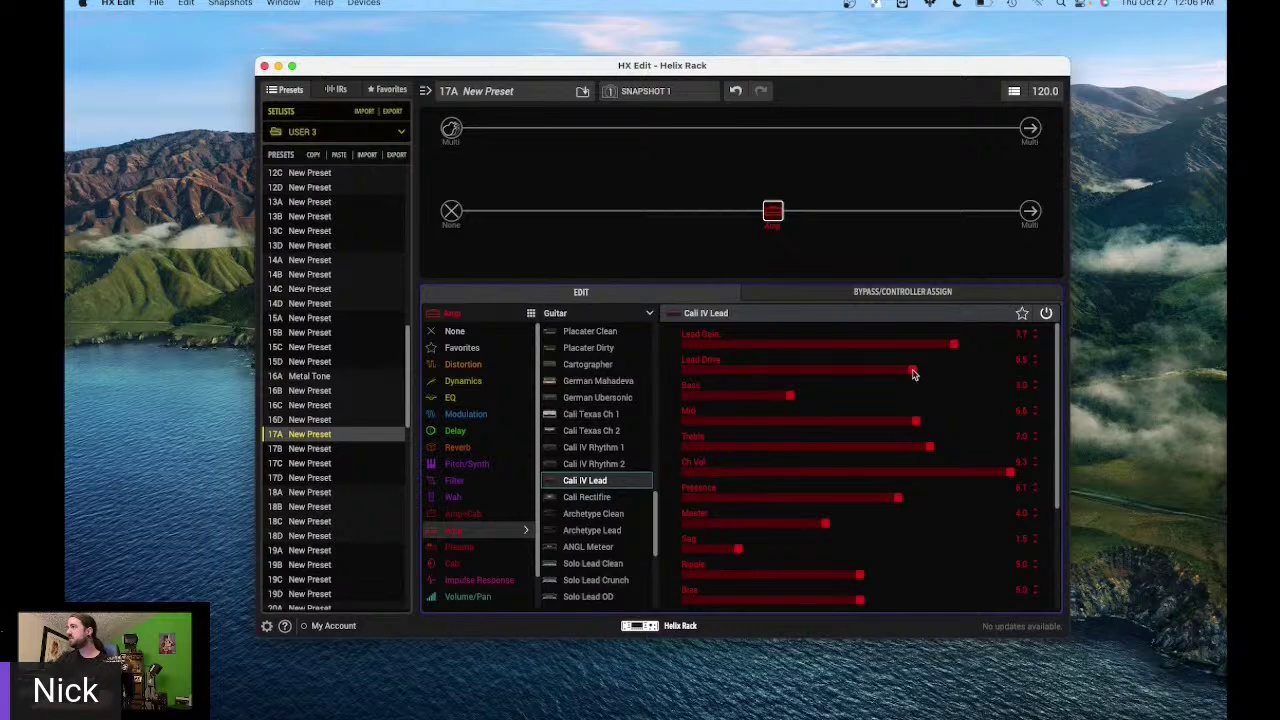
- Set the Cali IV Lead amp's Lead Drive to 7.2 and its Ch Vol to 7.7
mouse_move(912, 374)
mouse_down()
mouse_move(942, 372)
mouse_move(930, 377)
mouse_up()
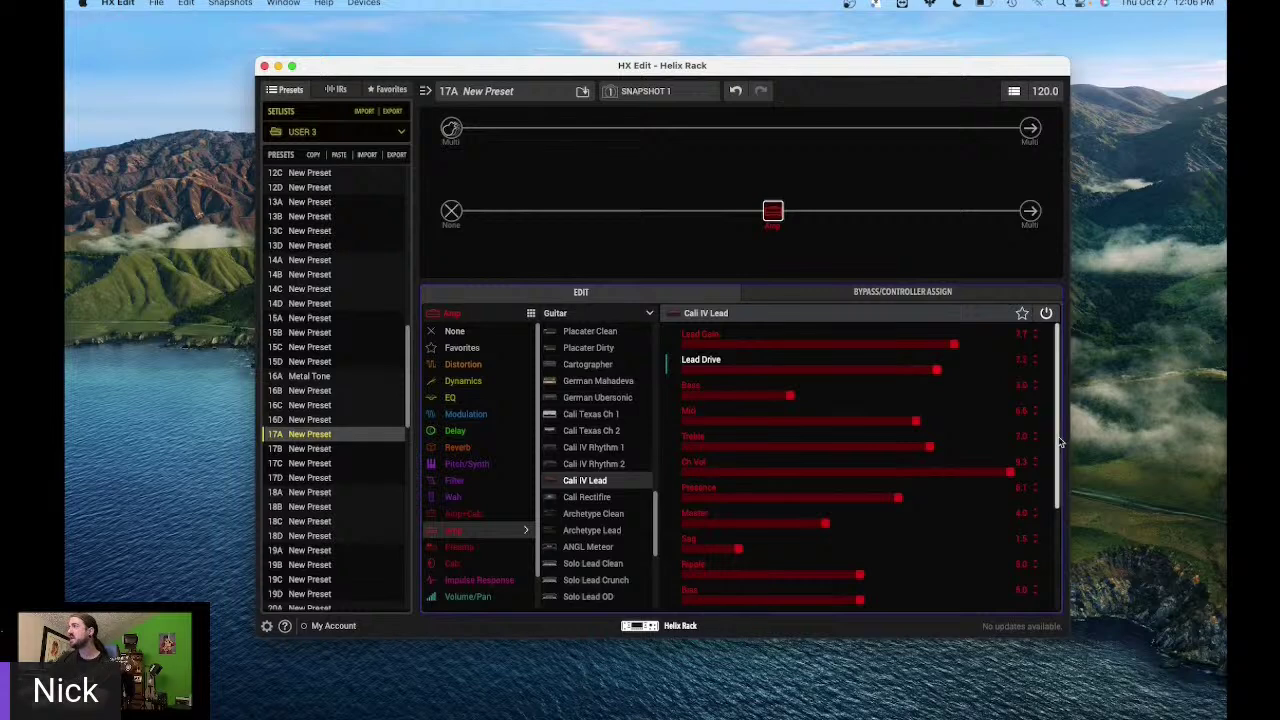
drag(1060, 441, 1056, 555)
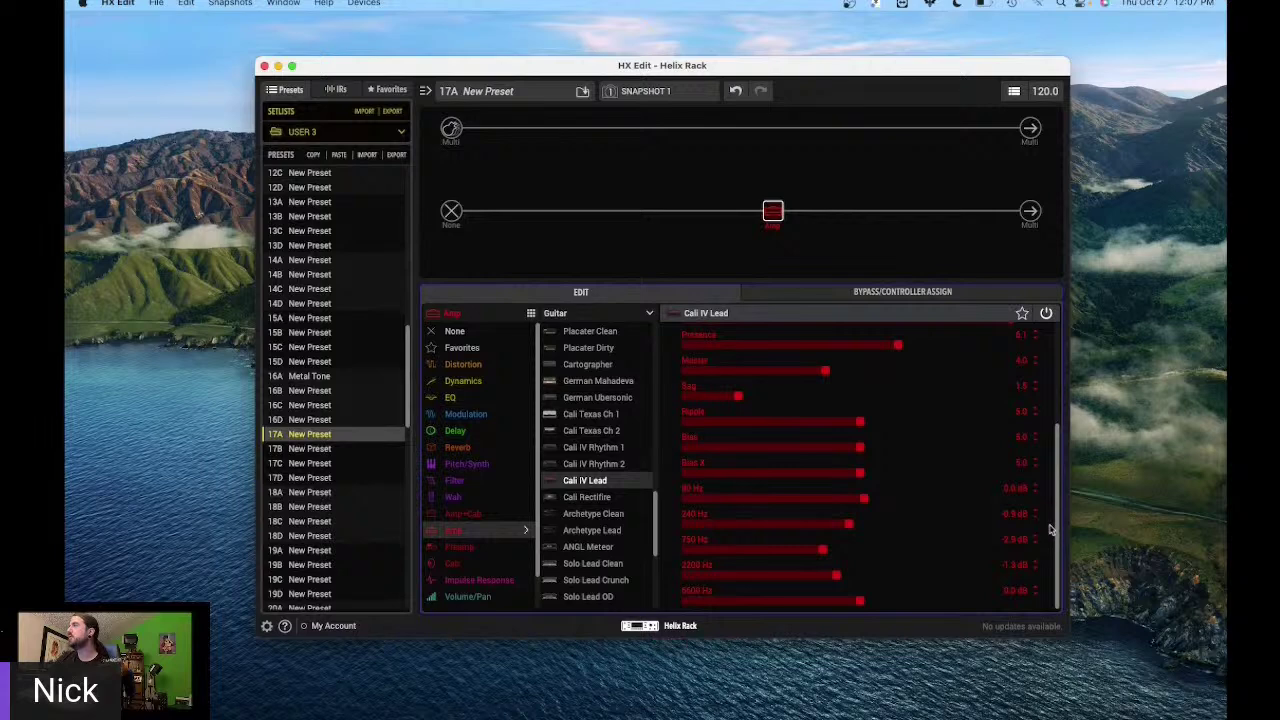
drag(1064, 408, 1062, 328)
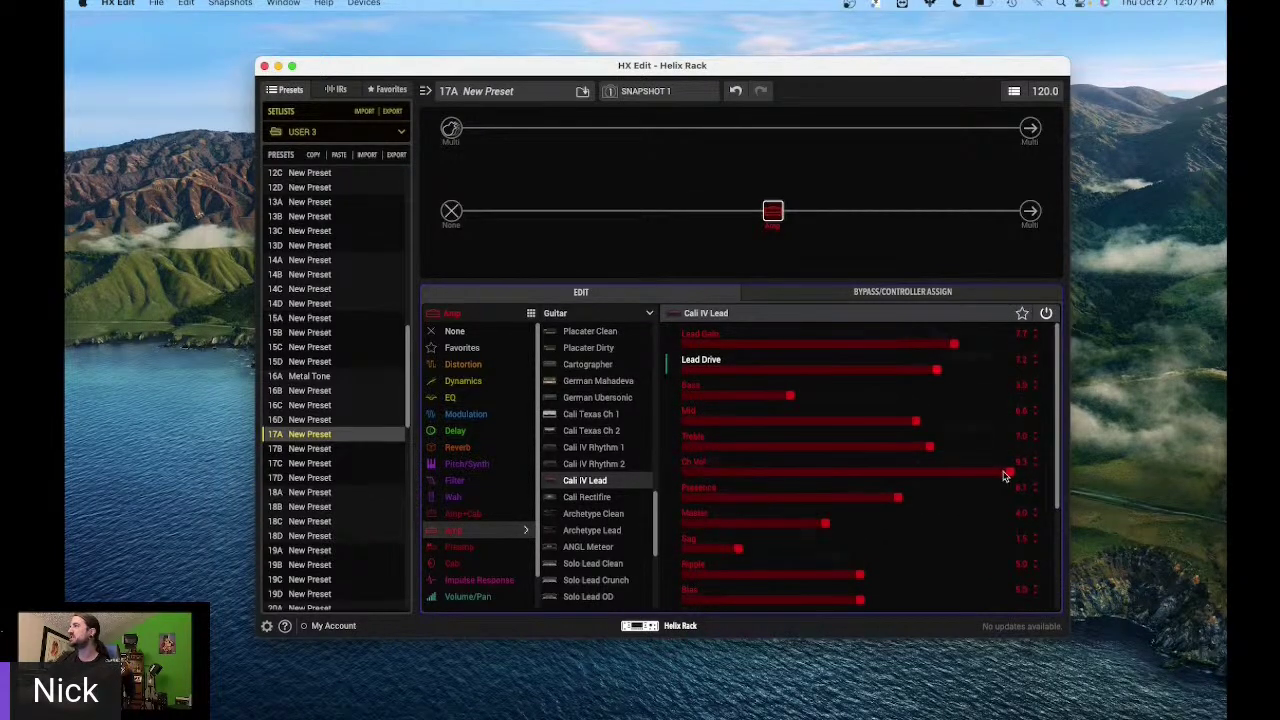
drag(1008, 477, 955, 478)
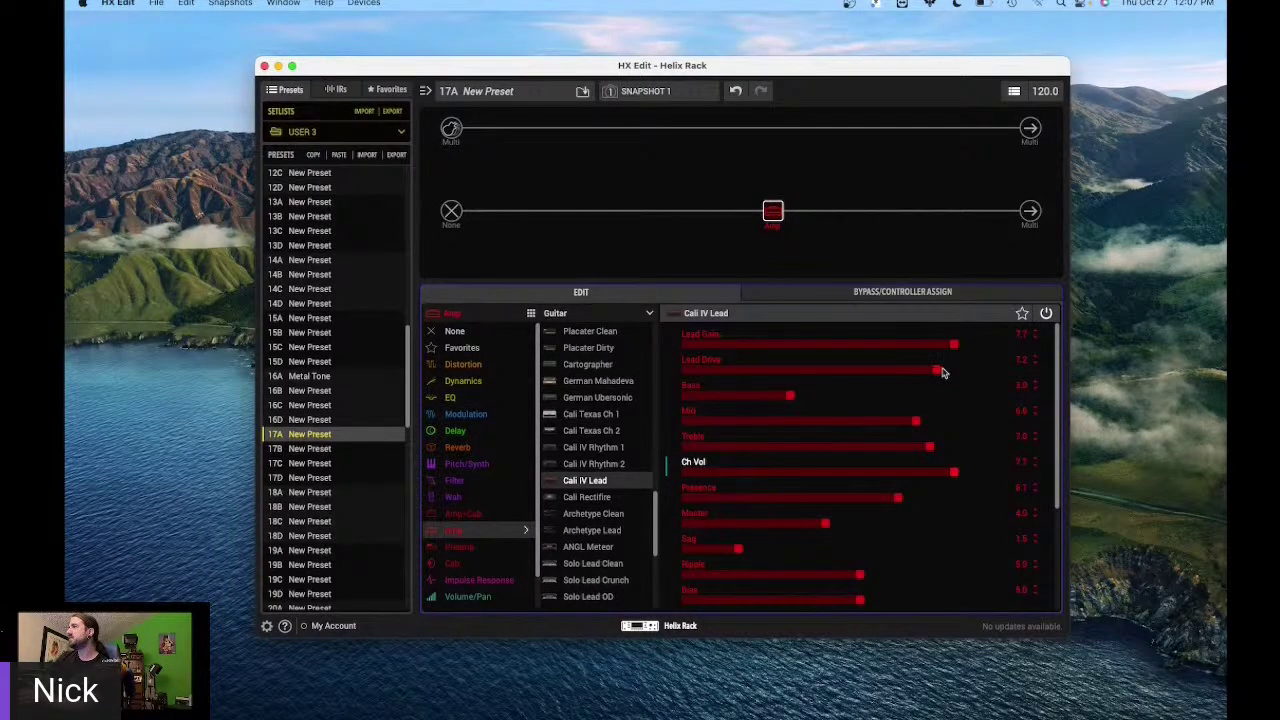
- Route the first path's output to Path 2A
click(837, 212)
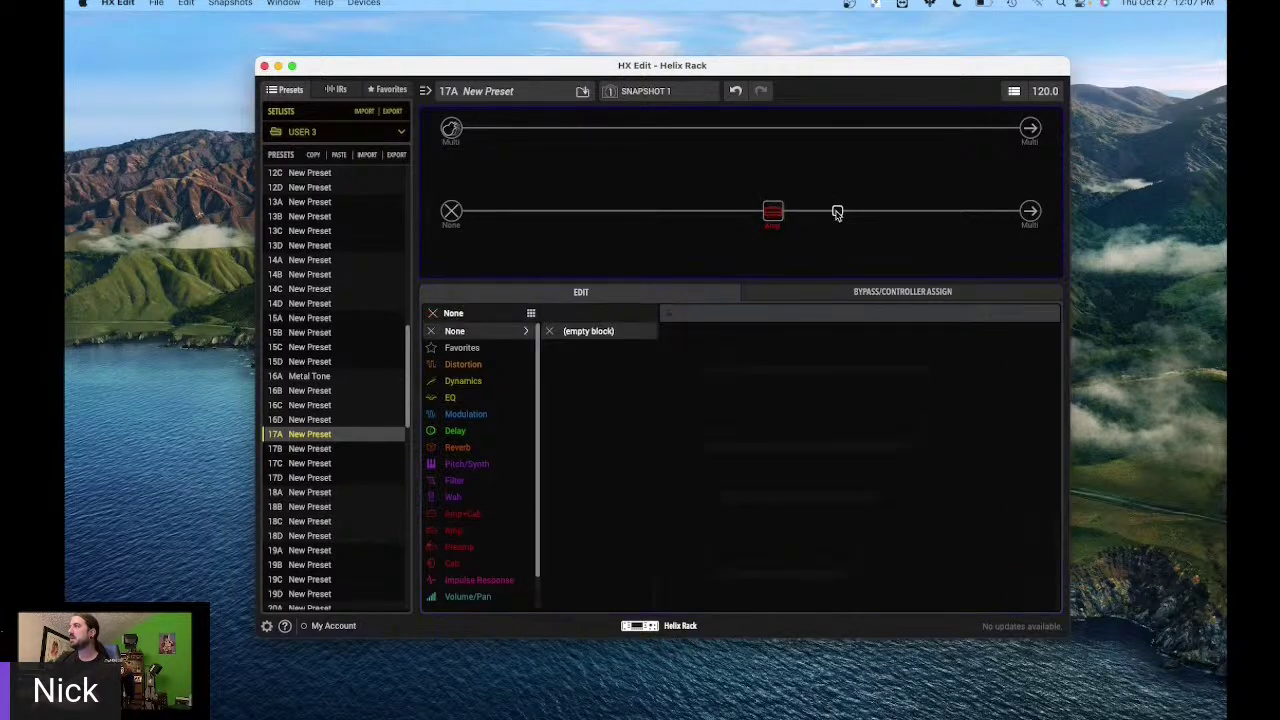
click(1030, 128)
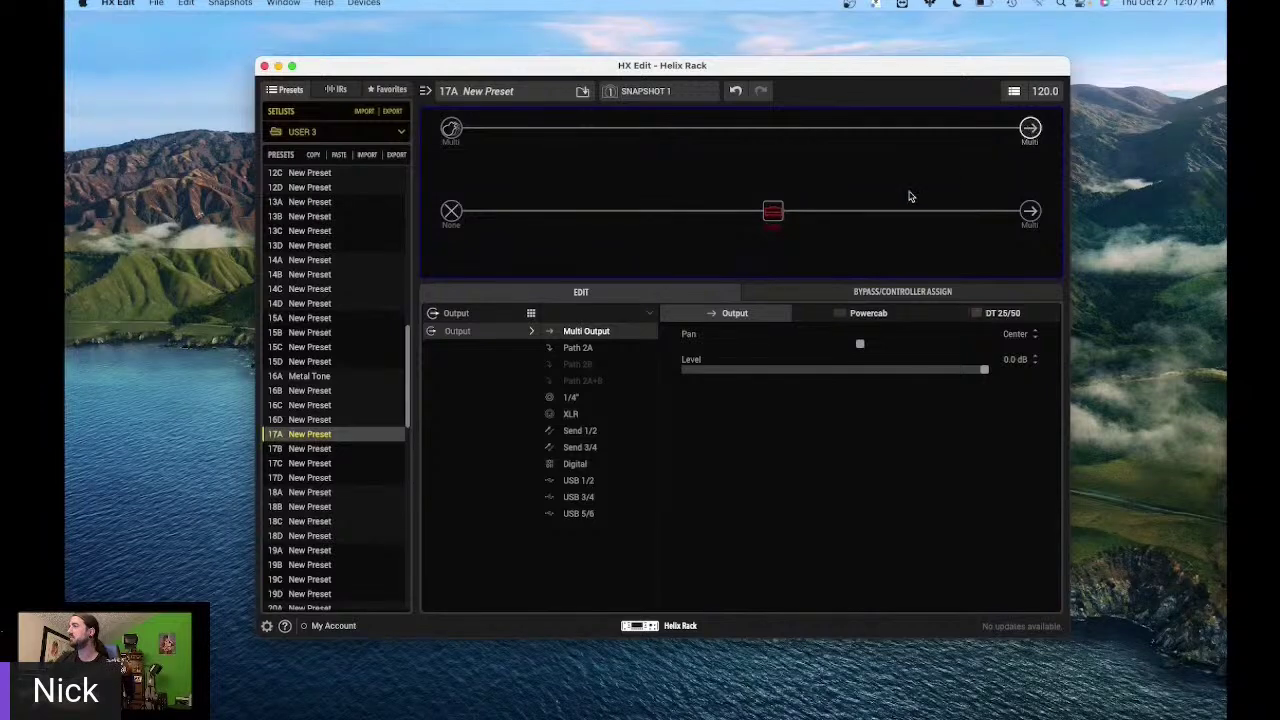
click(627, 350)
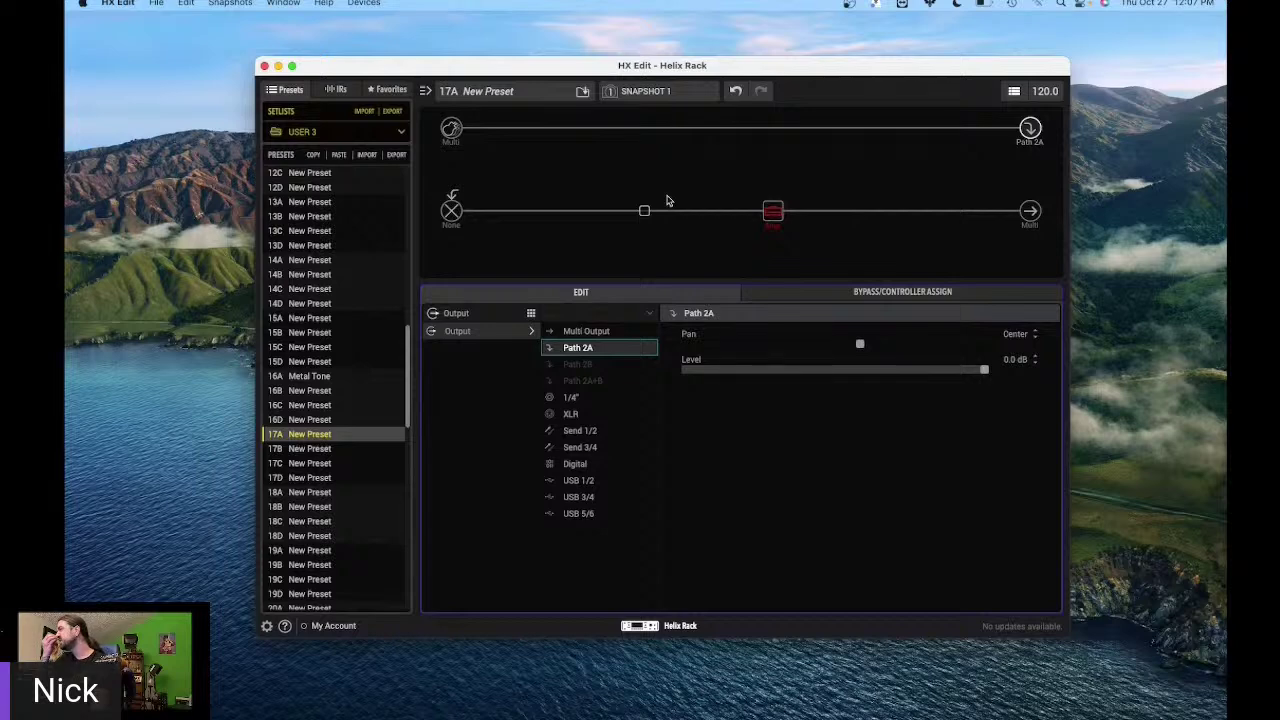
- Add an IR 1024 impulse response block directly after the amp, trying IR 2048 before settling on IR 1024
click(816, 211)
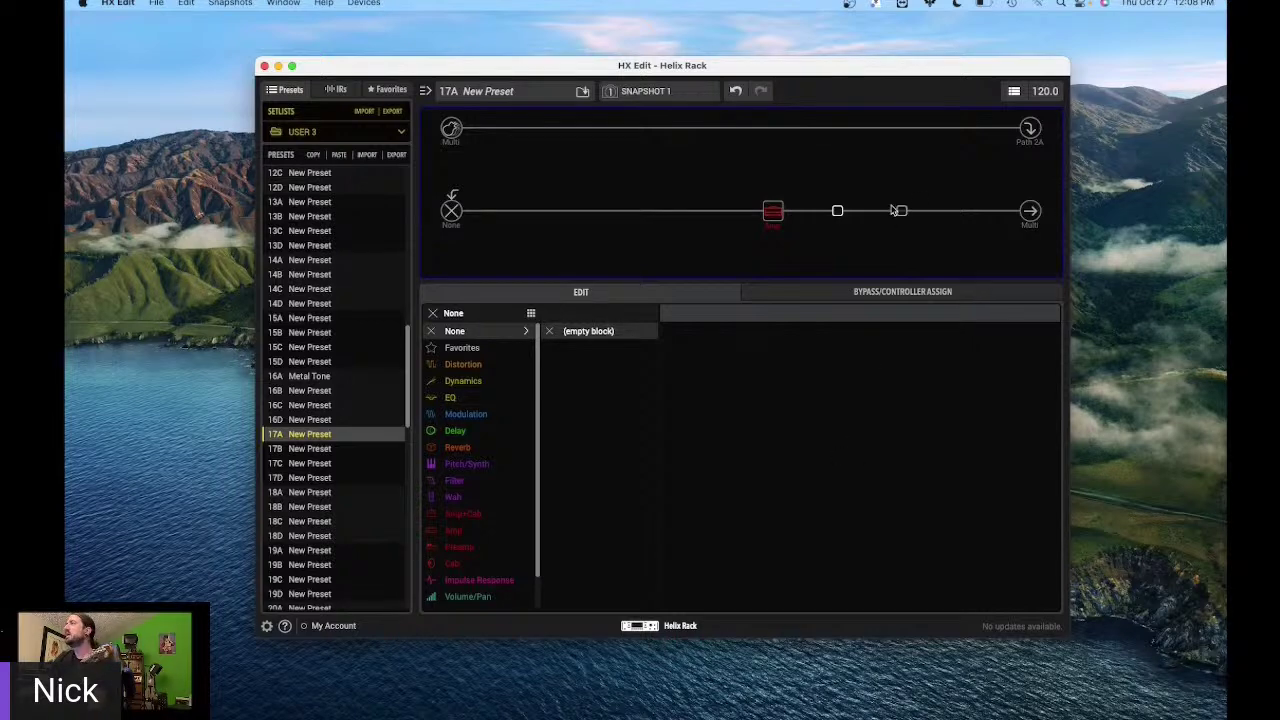
scroll(505, 545, down, 2)
click(490, 551)
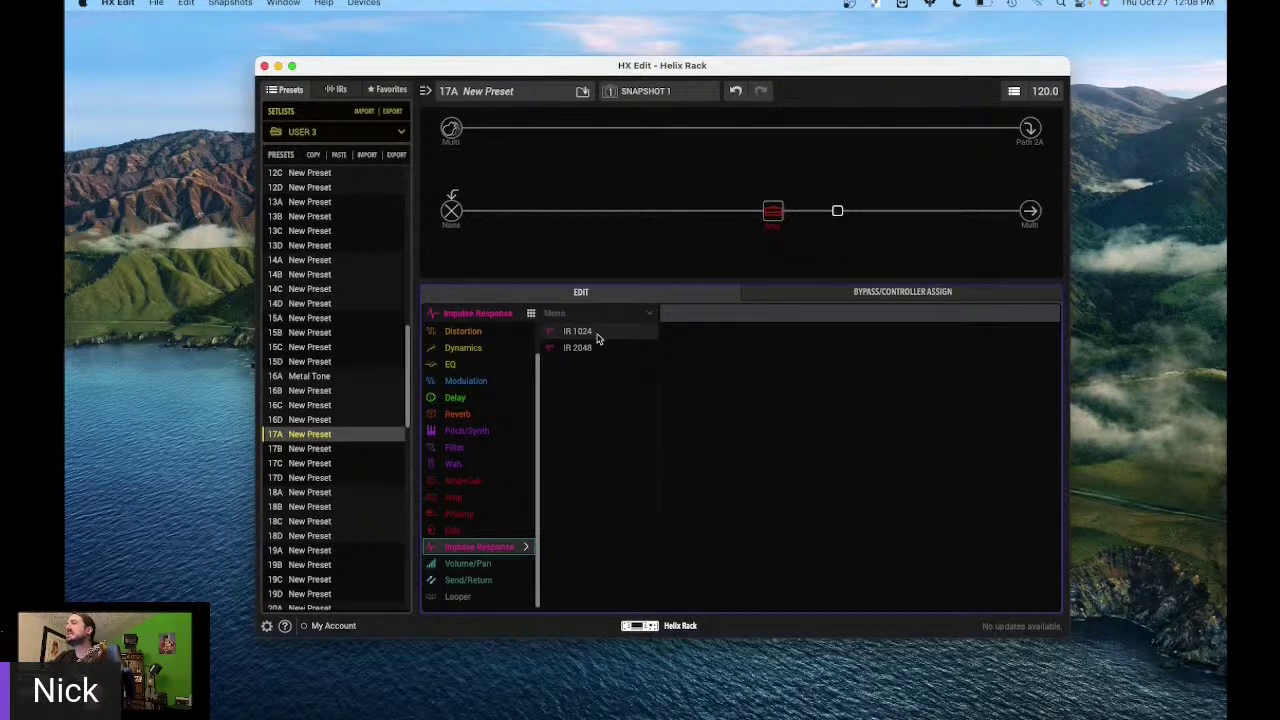
click(598, 336)
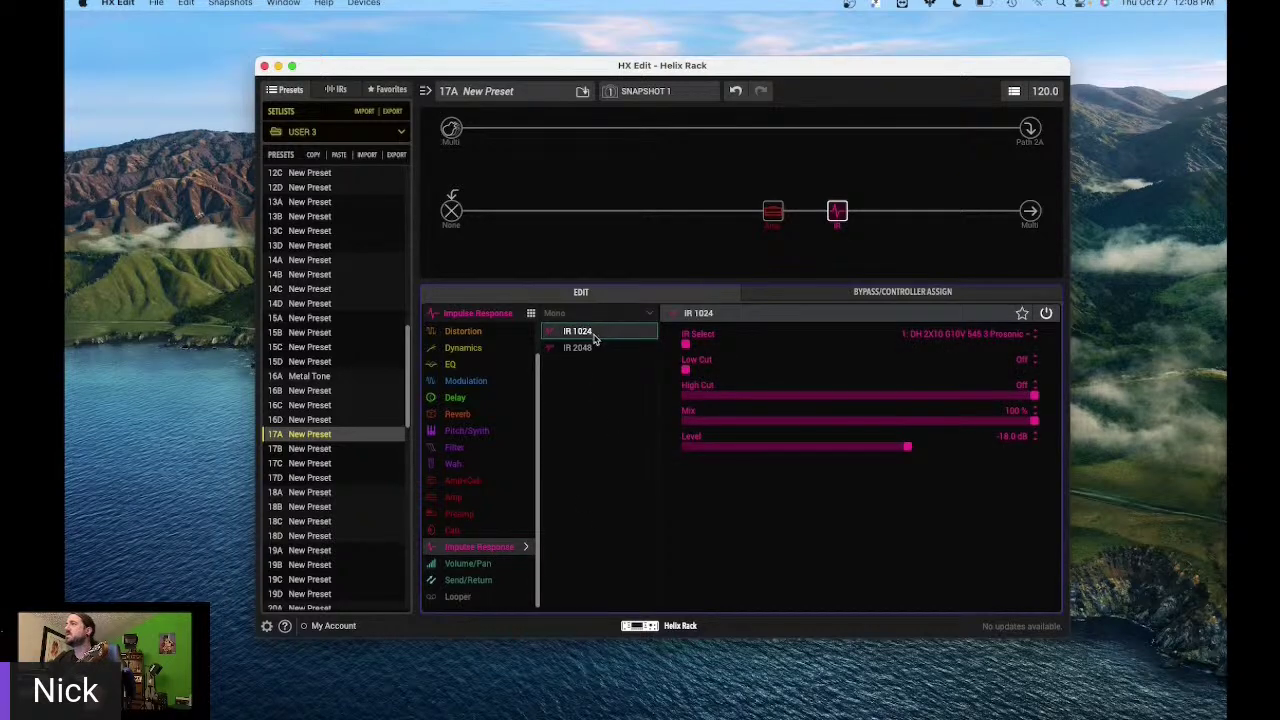
click(585, 352)
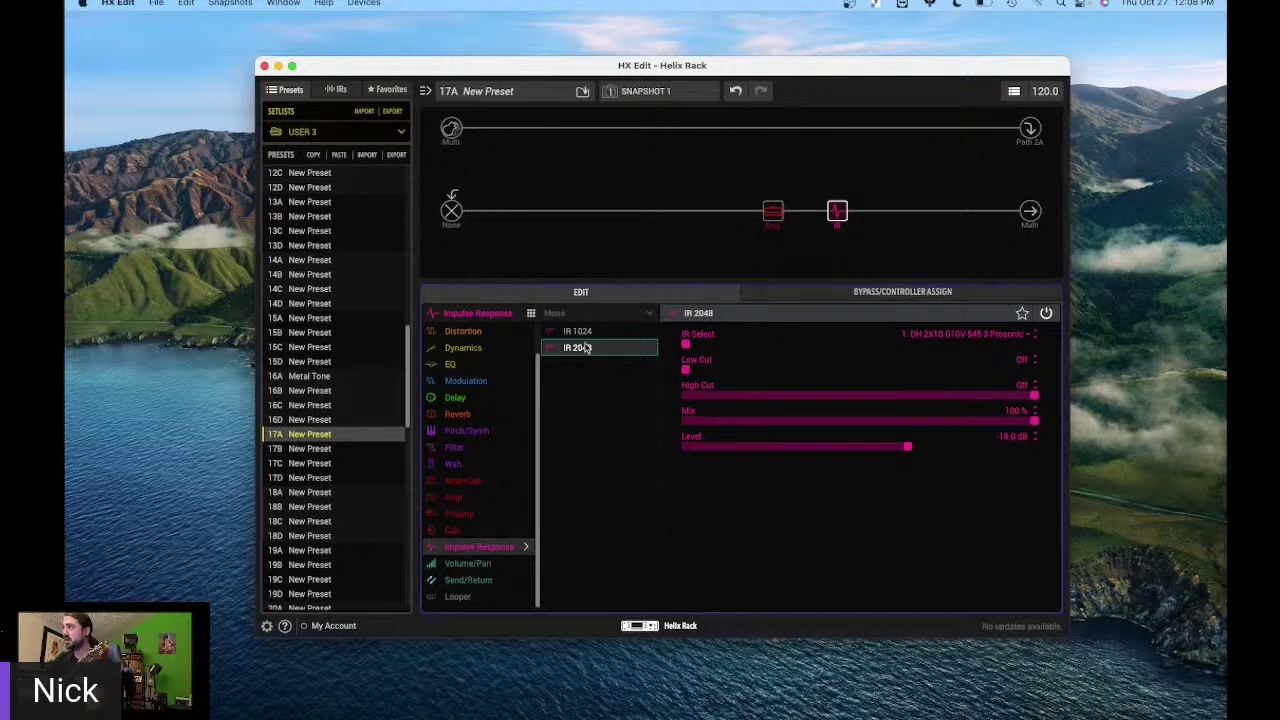
click(596, 336)
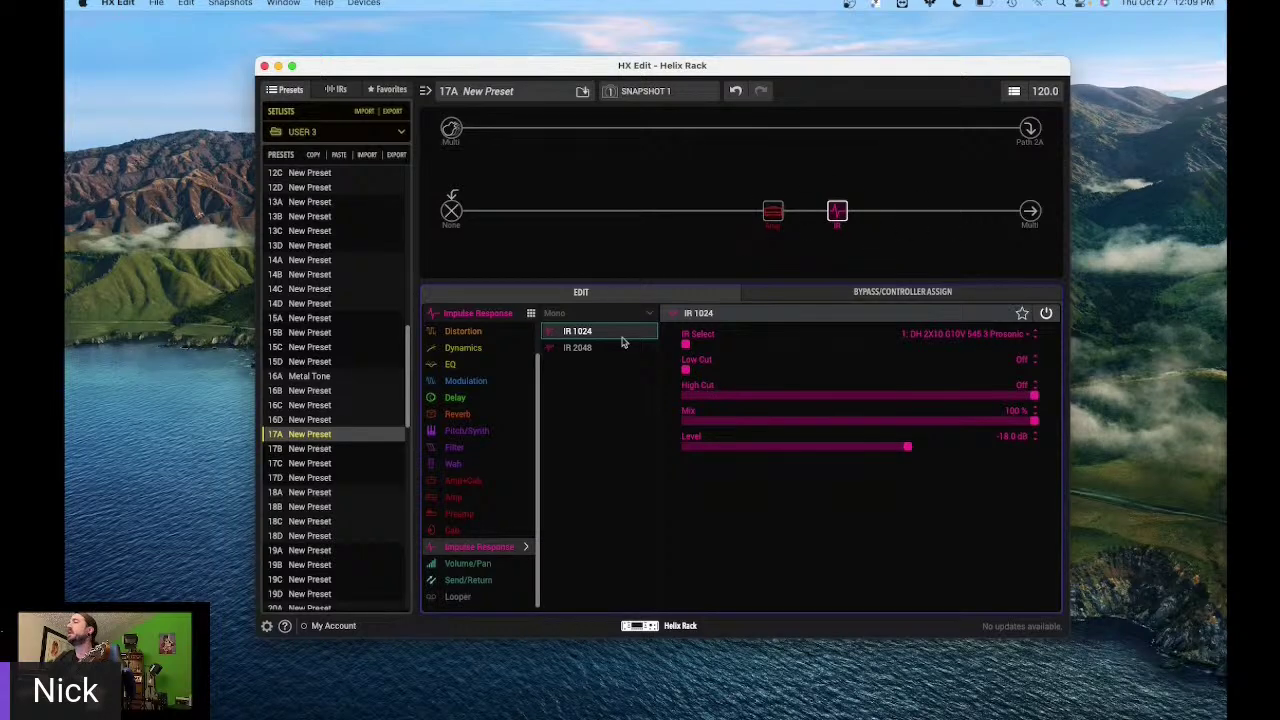
- Try a parallel split after the amp with a second IR 1024 block, and delete the impulse response on the parallel branch
drag(841, 210, 838, 255)
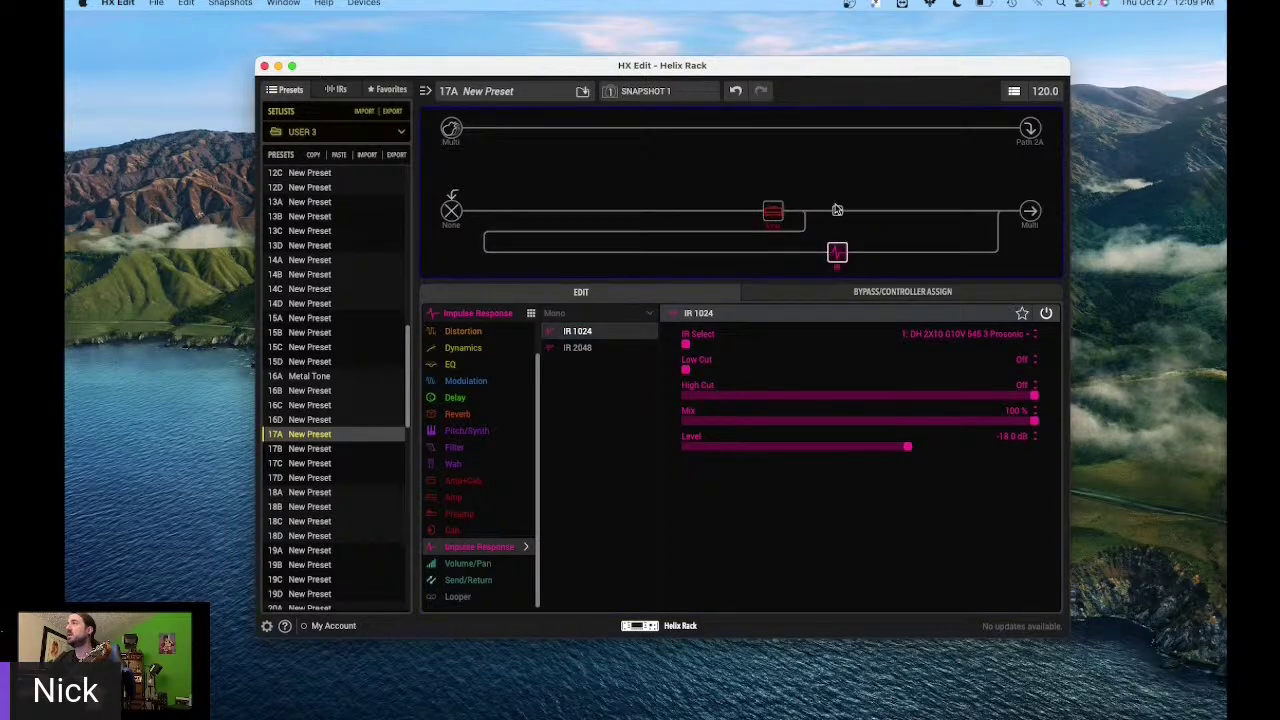
click(837, 212)
click(530, 584)
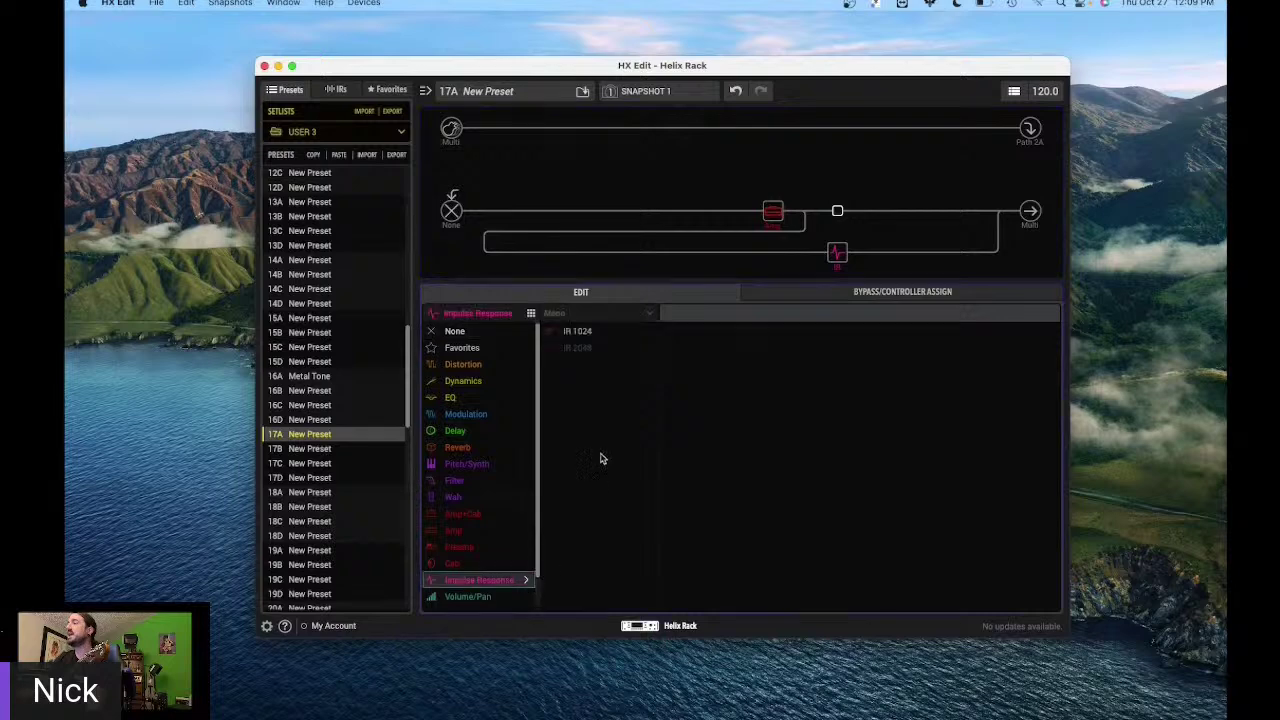
click(614, 332)
mouse_move(846, 257)
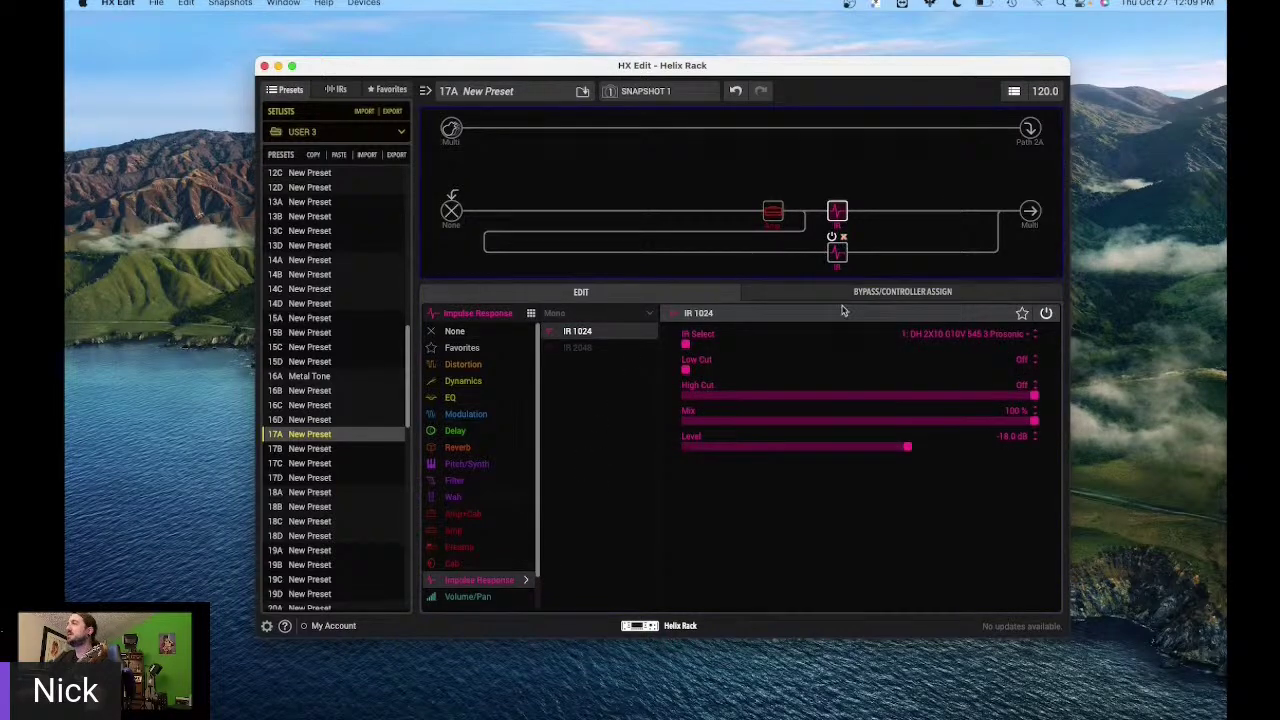
click(843, 238)
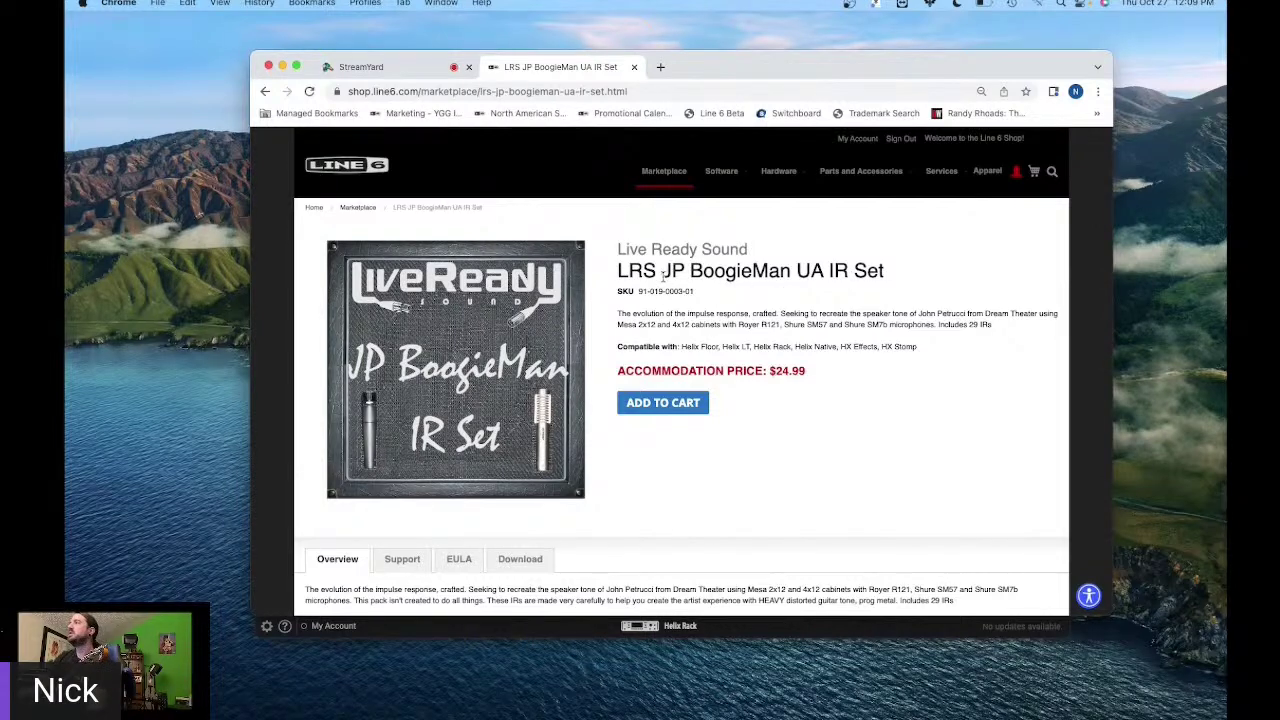
- Return from the JP BoogieMan IR set web page to HX Edit and assign impulse response 36: LRS Nige to the IR block
drag(661, 278, 686, 272)
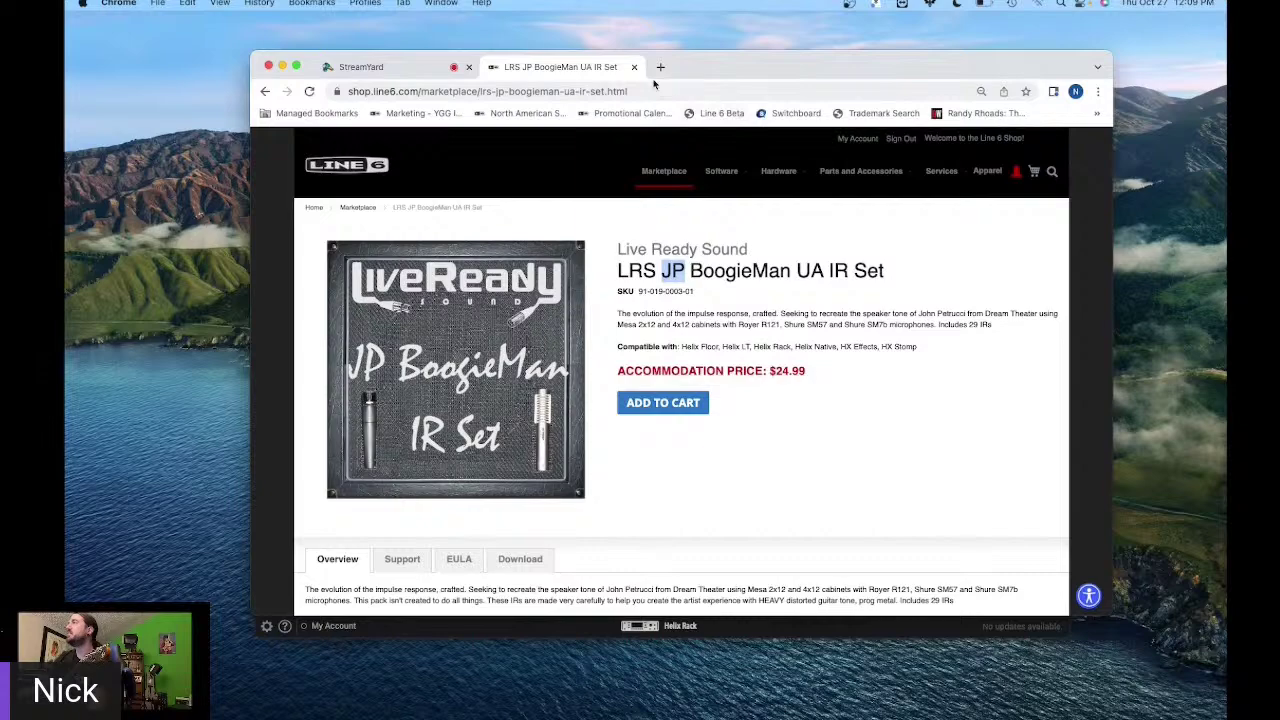
key(super+m)
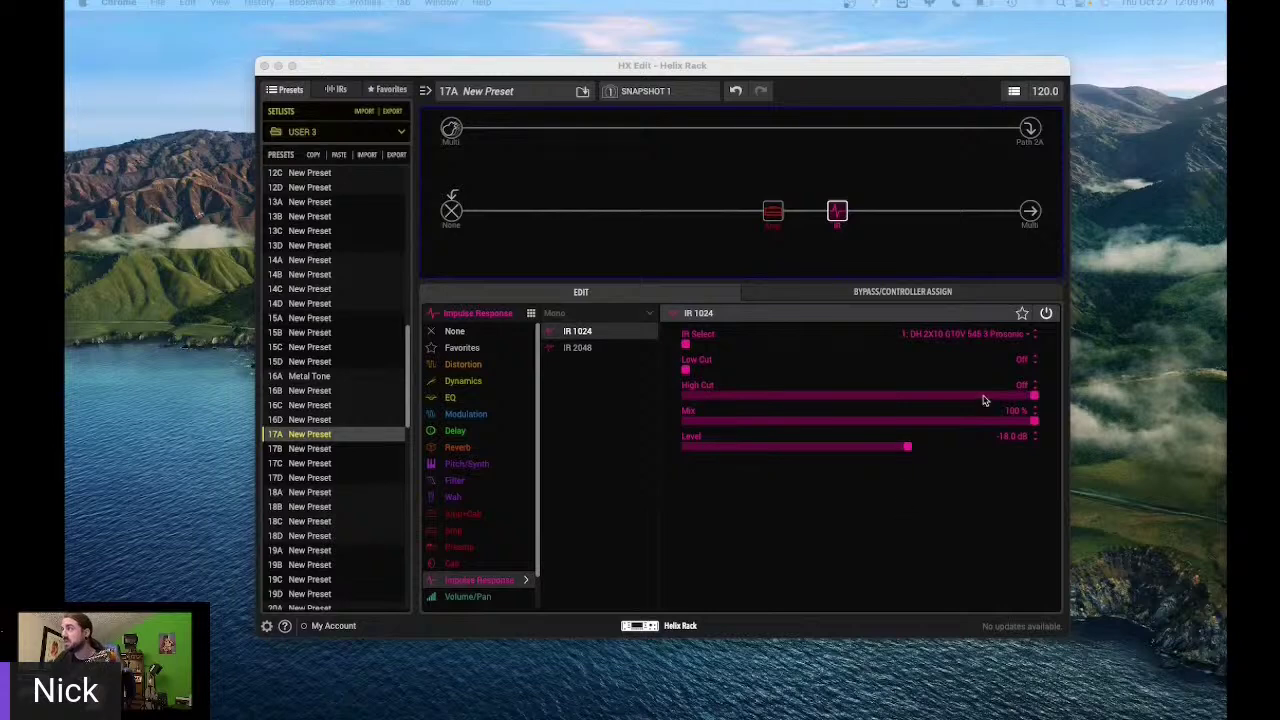
click(1022, 339)
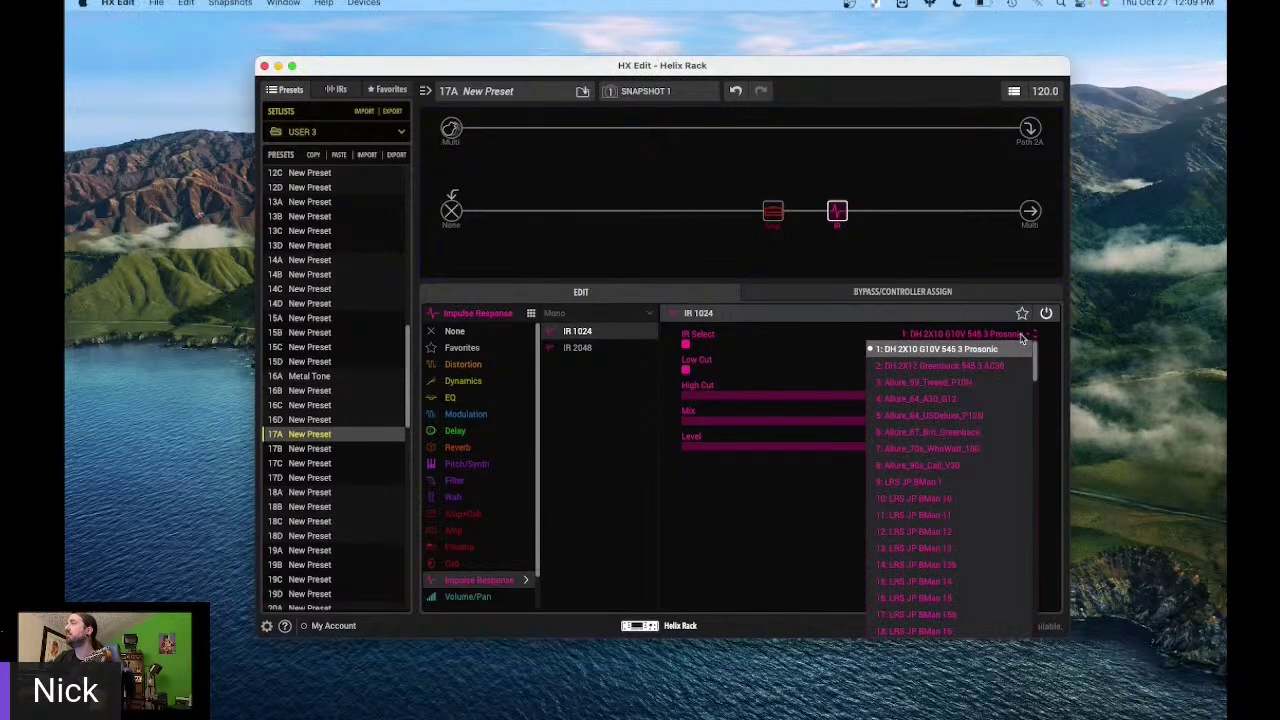
drag(1036, 348, 1041, 417)
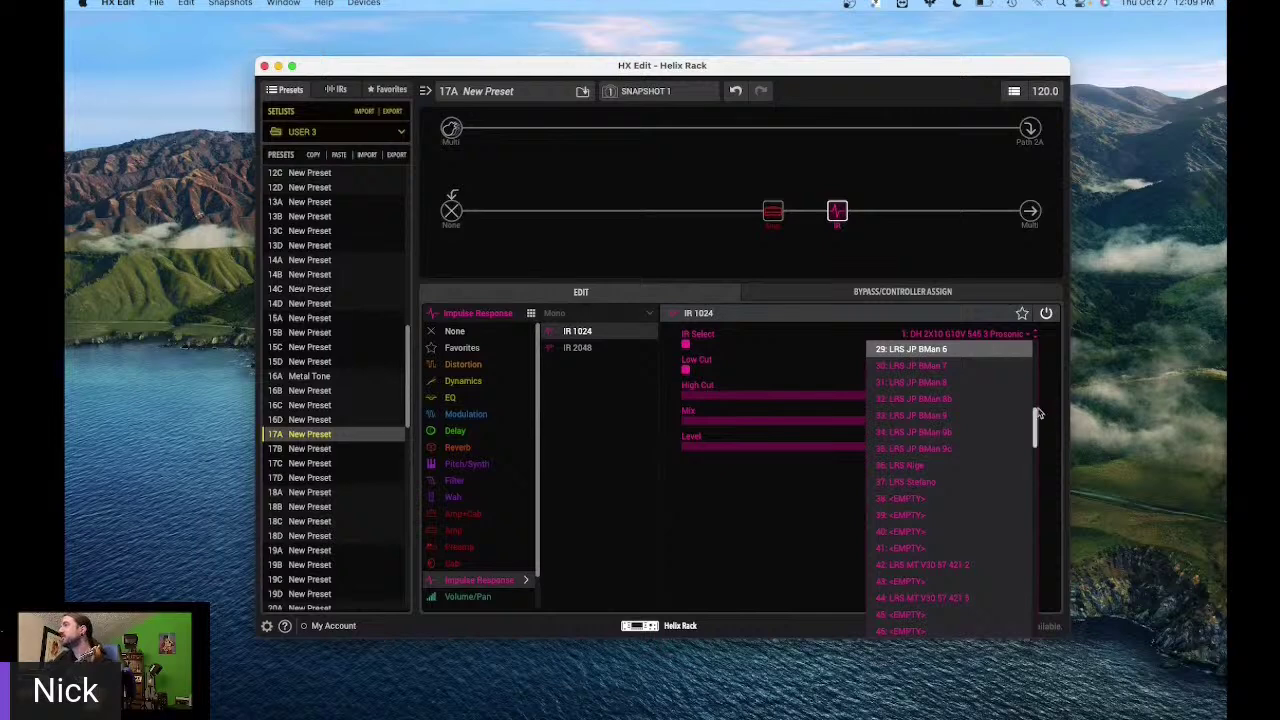
click(938, 467)
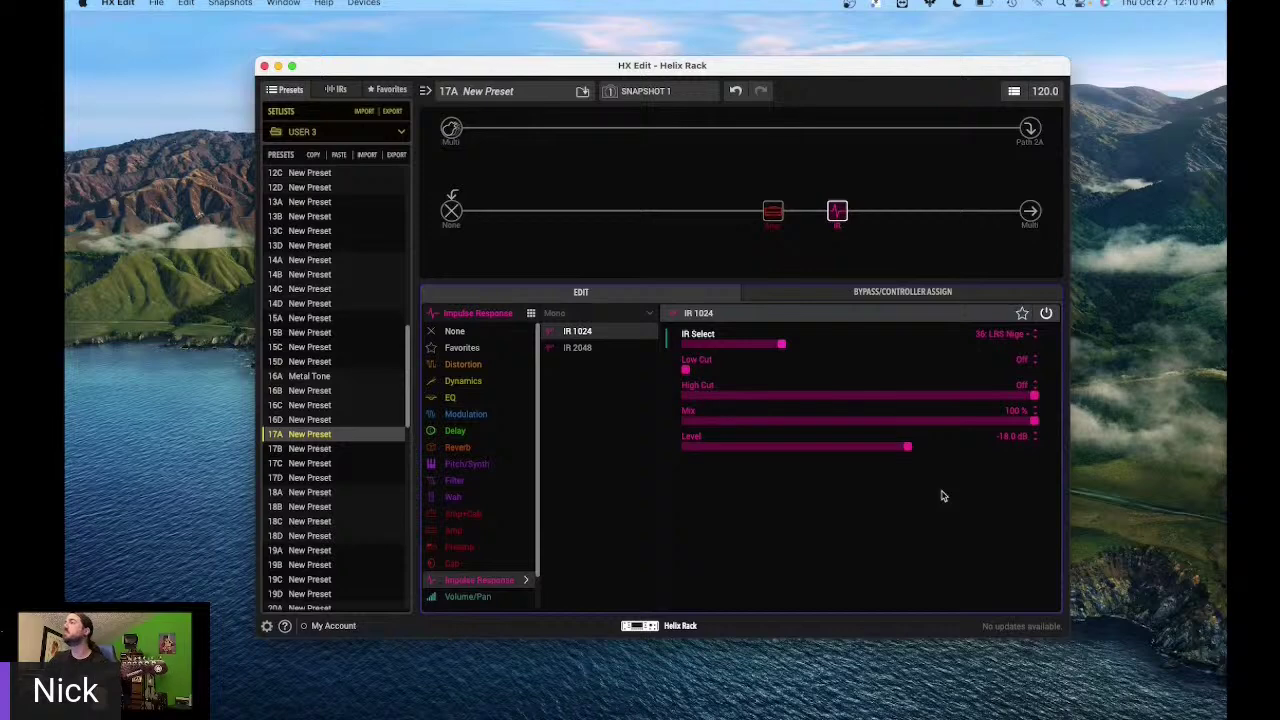
- Raise the Cali IV Lead amp's Ch Vol to 9.3
mouse_move(862, 214)
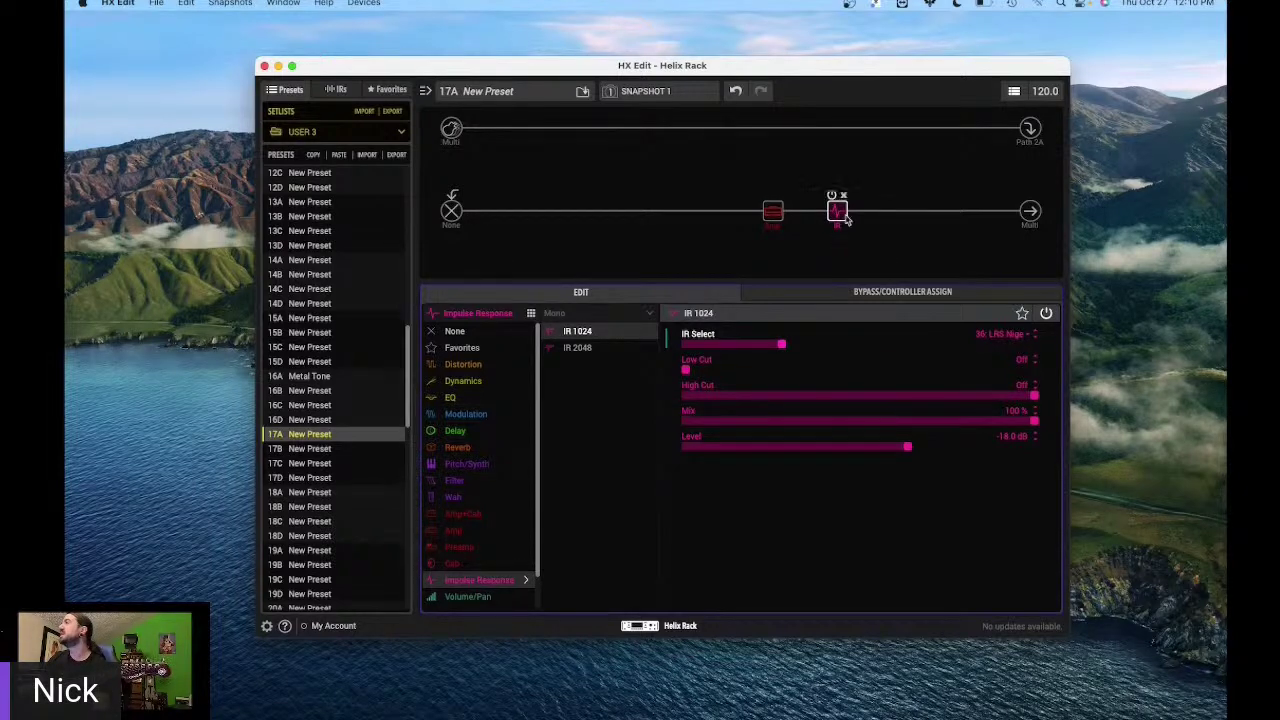
click(898, 216)
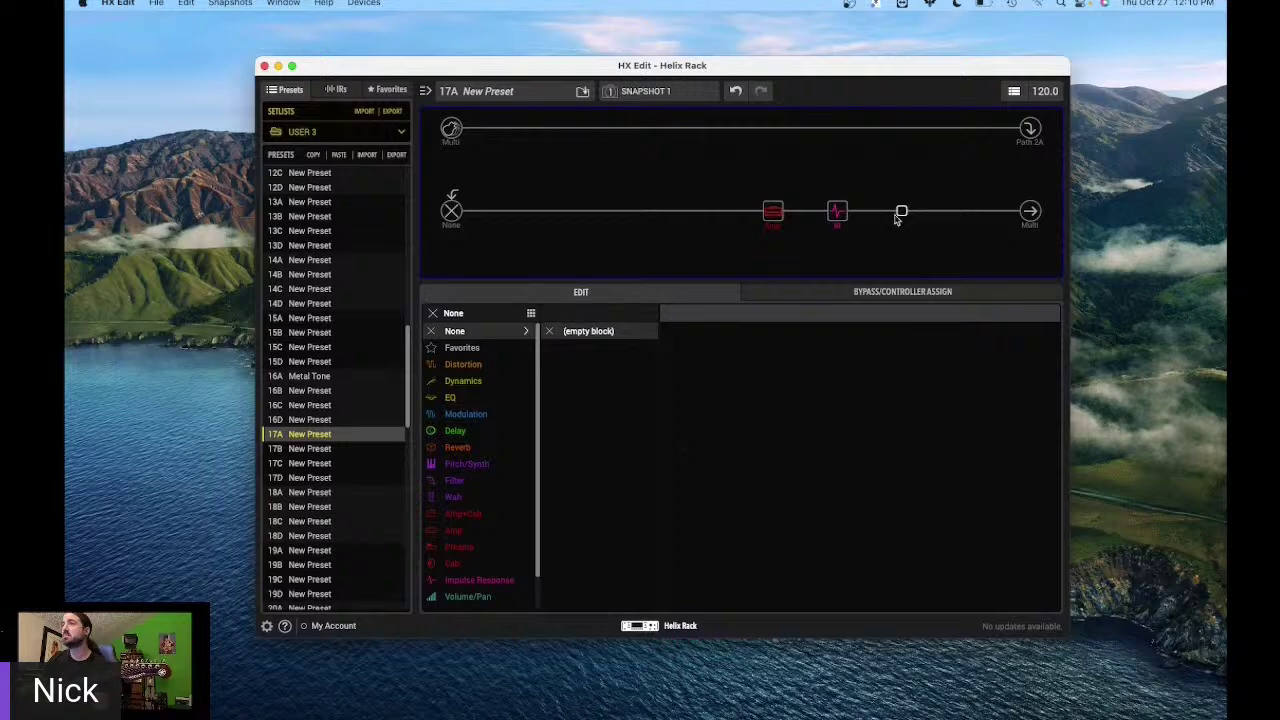
click(774, 212)
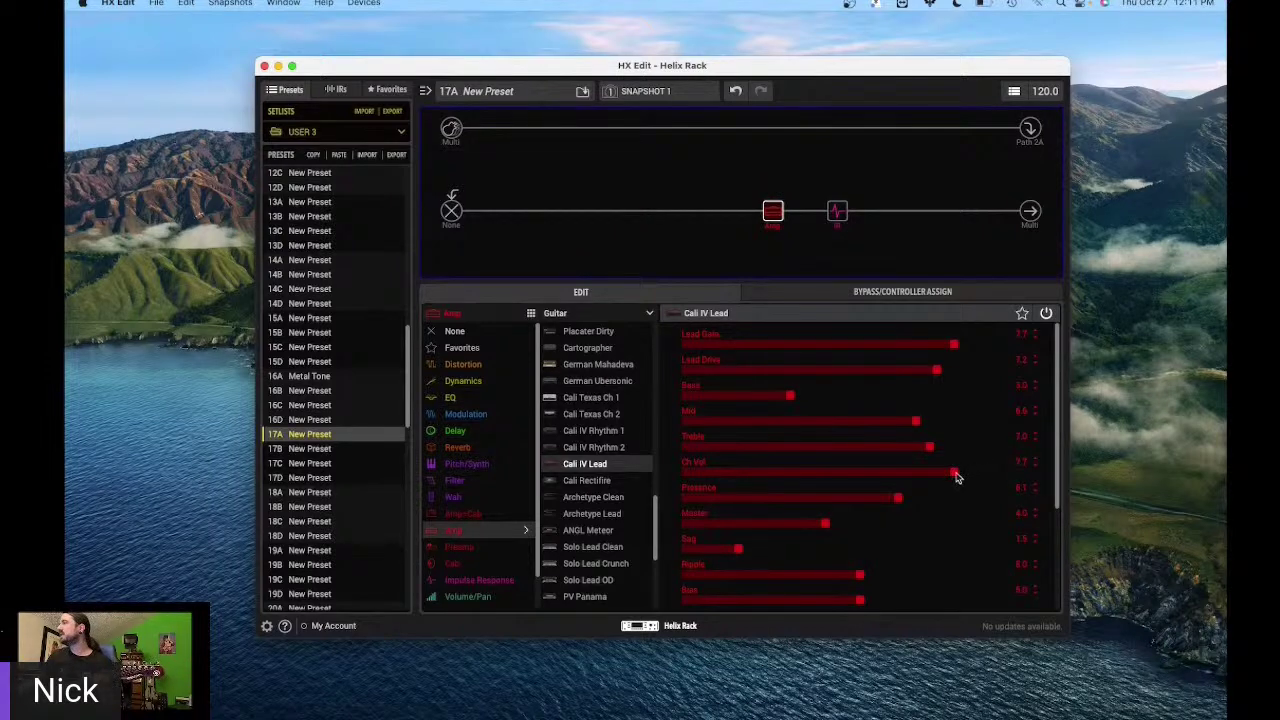
drag(957, 471, 1008, 476)
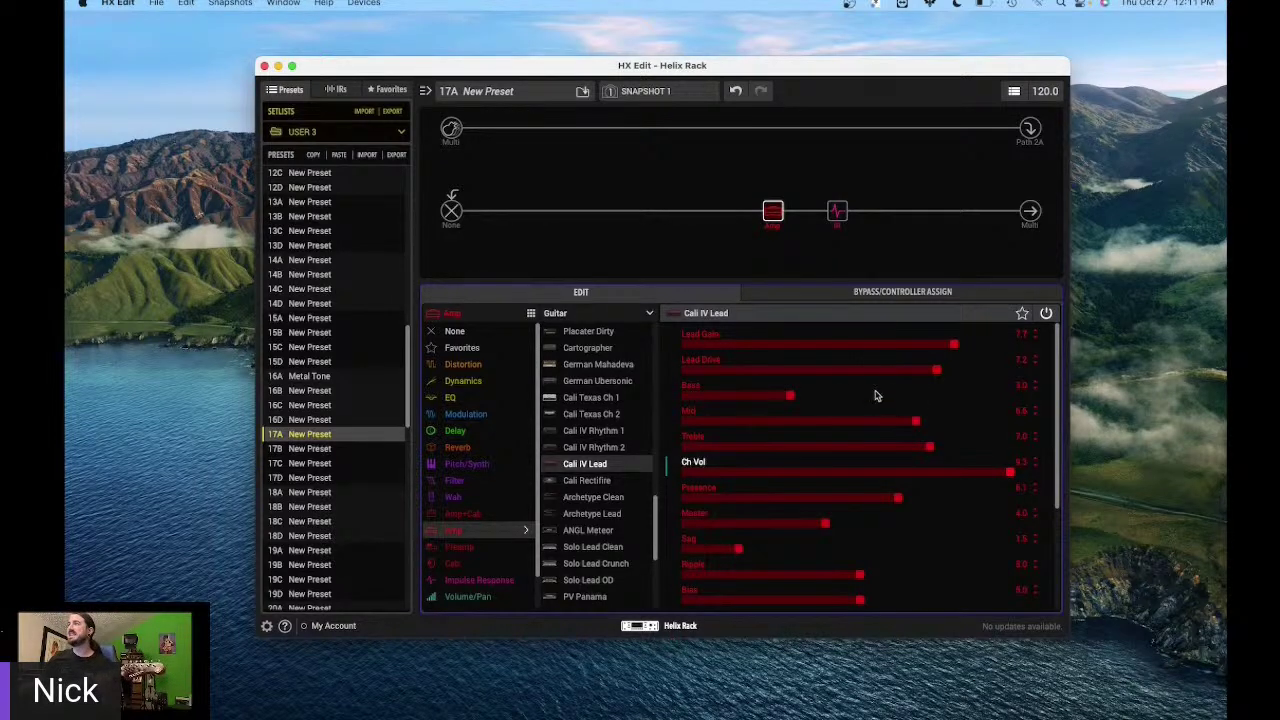
- Add a mono Minotaur distortion block near the start of the first path, with Gain at 4.0 and Tone at 3.5
click(581, 129)
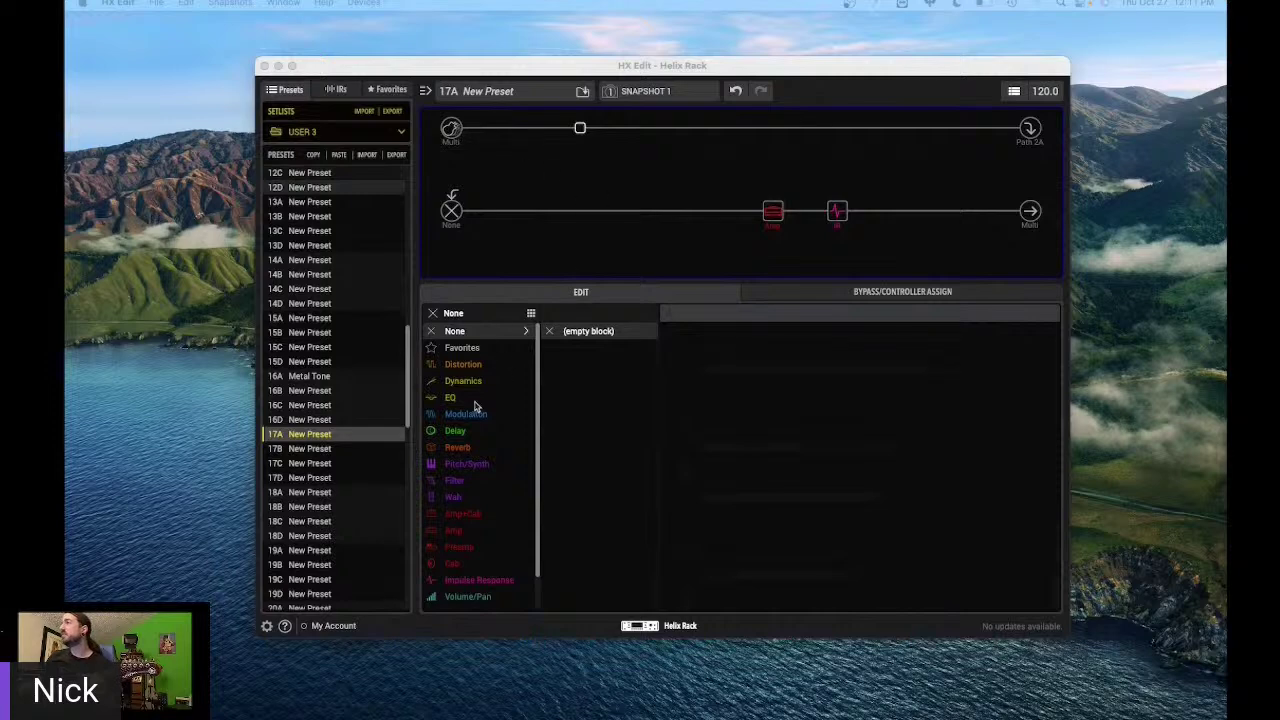
click(476, 366)
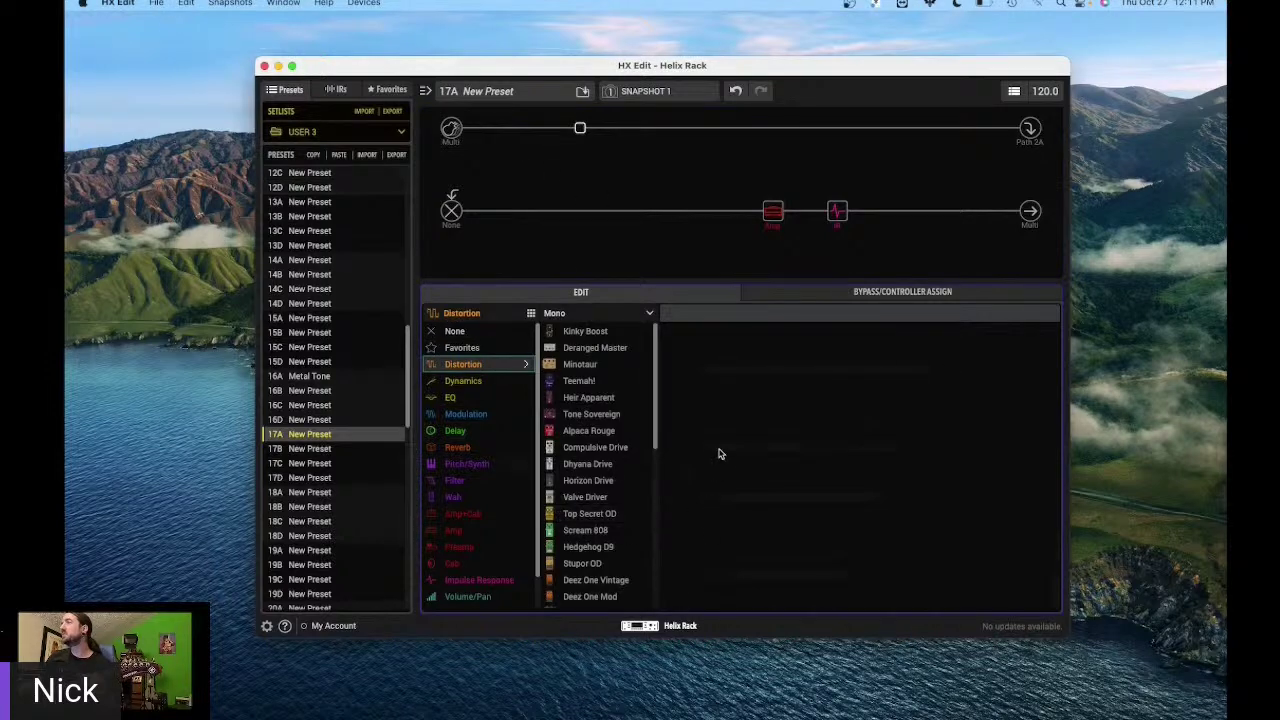
click(606, 366)
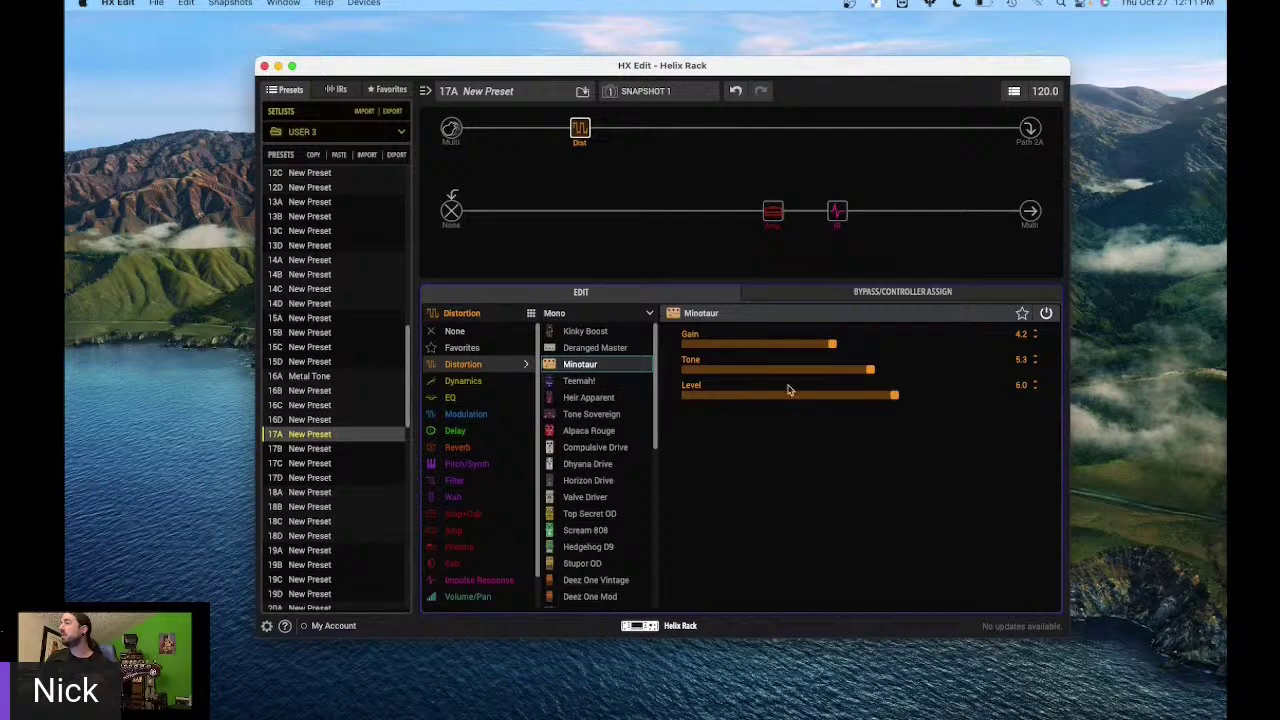
drag(830, 374, 824, 346)
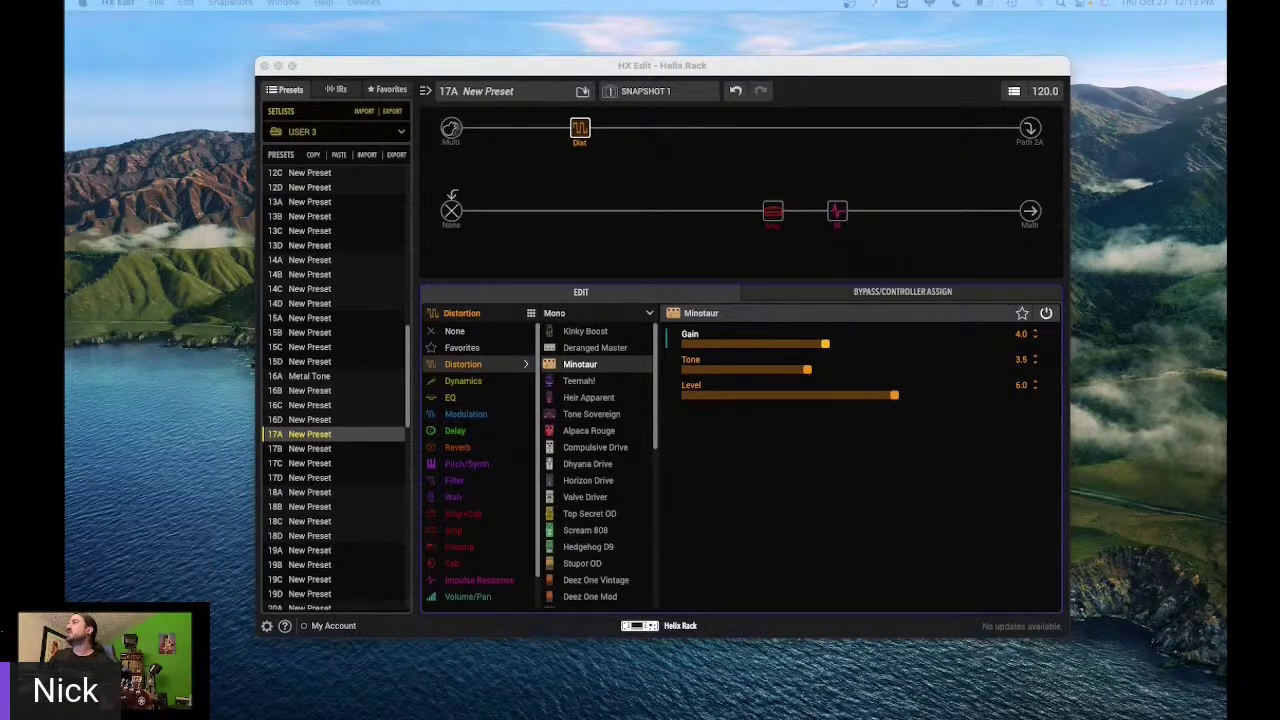
drag(789, 70, 772, 64)
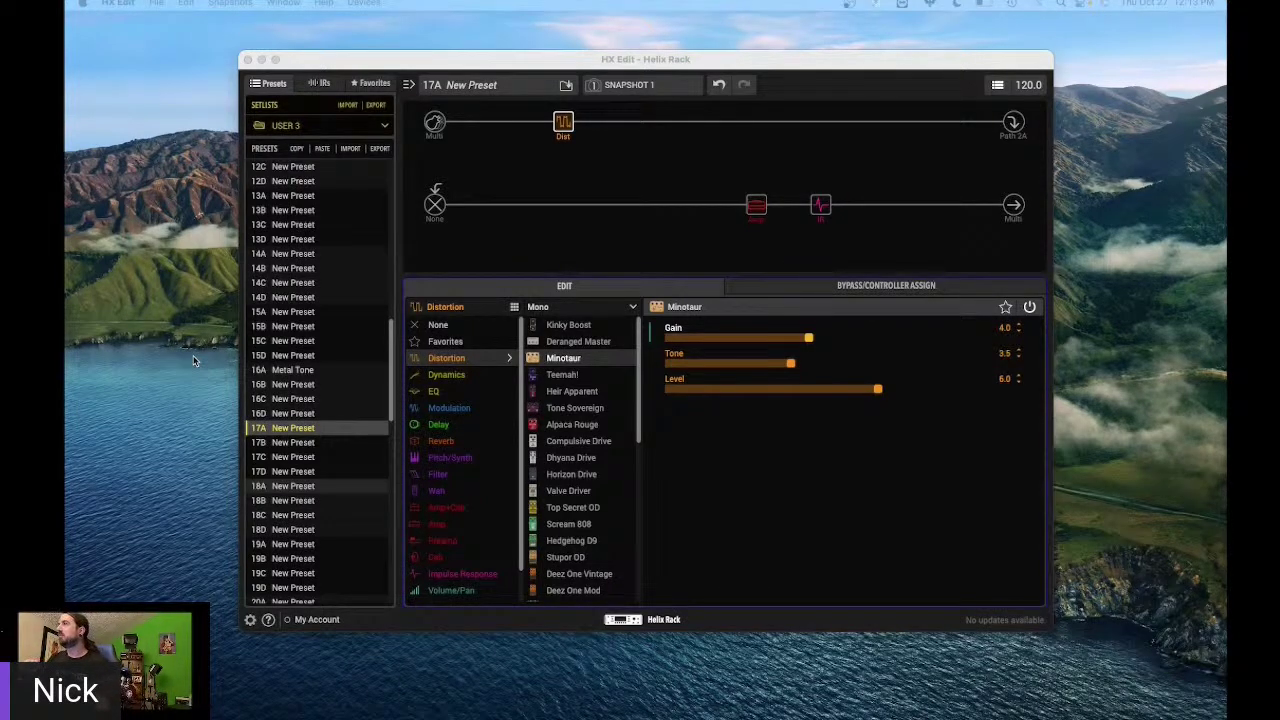
- Set the IR block's Low Cut to 75 Hz and lower the amp's Ch Vol to 7.9
click(819, 206)
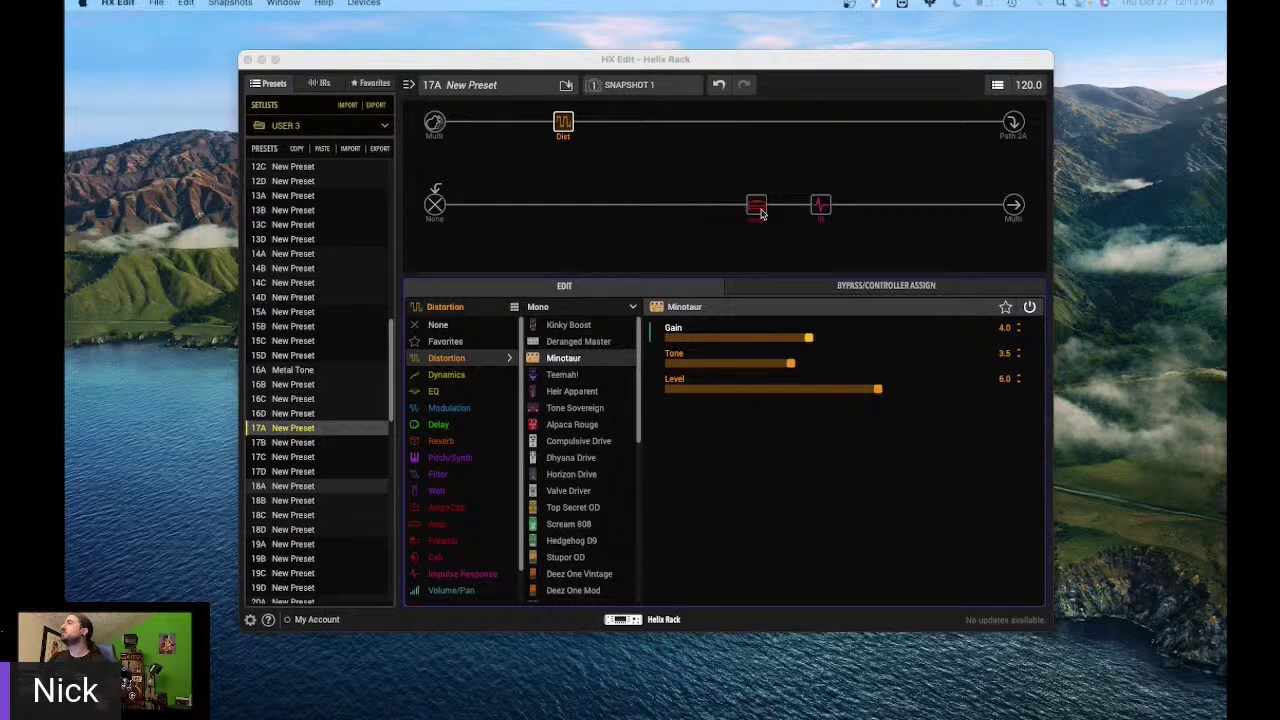
click(819, 207)
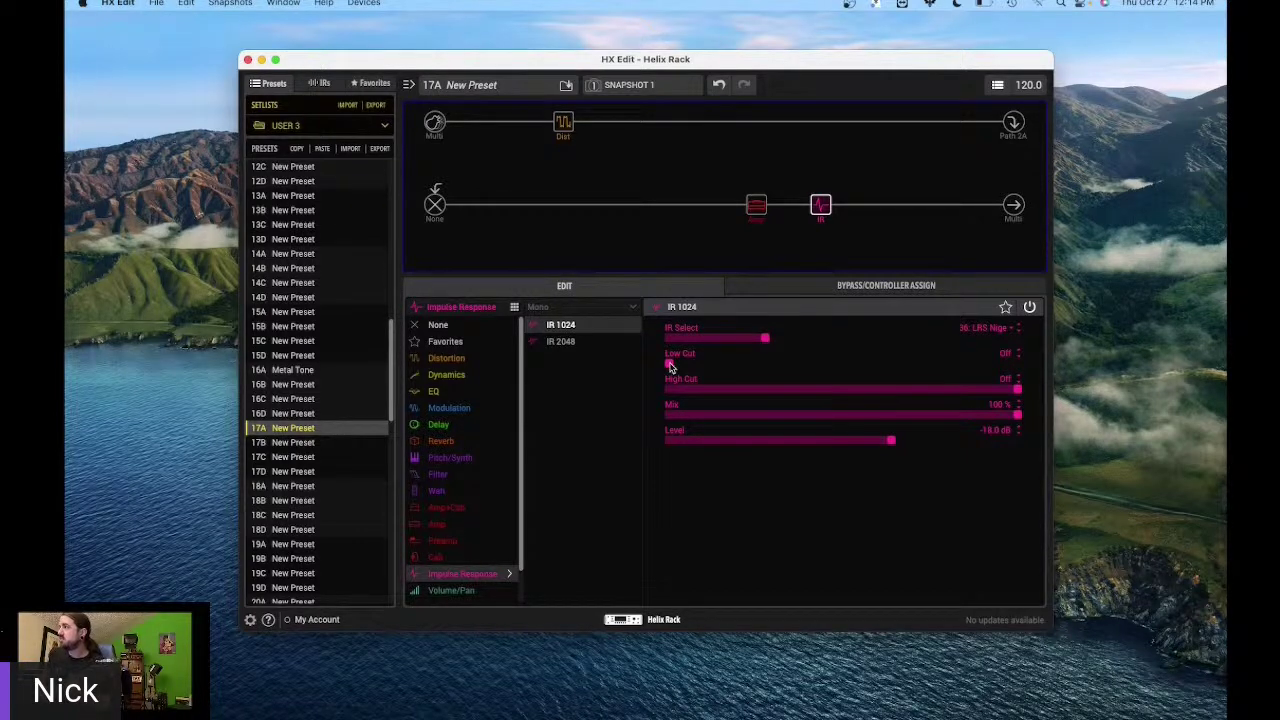
drag(670, 366, 694, 367)
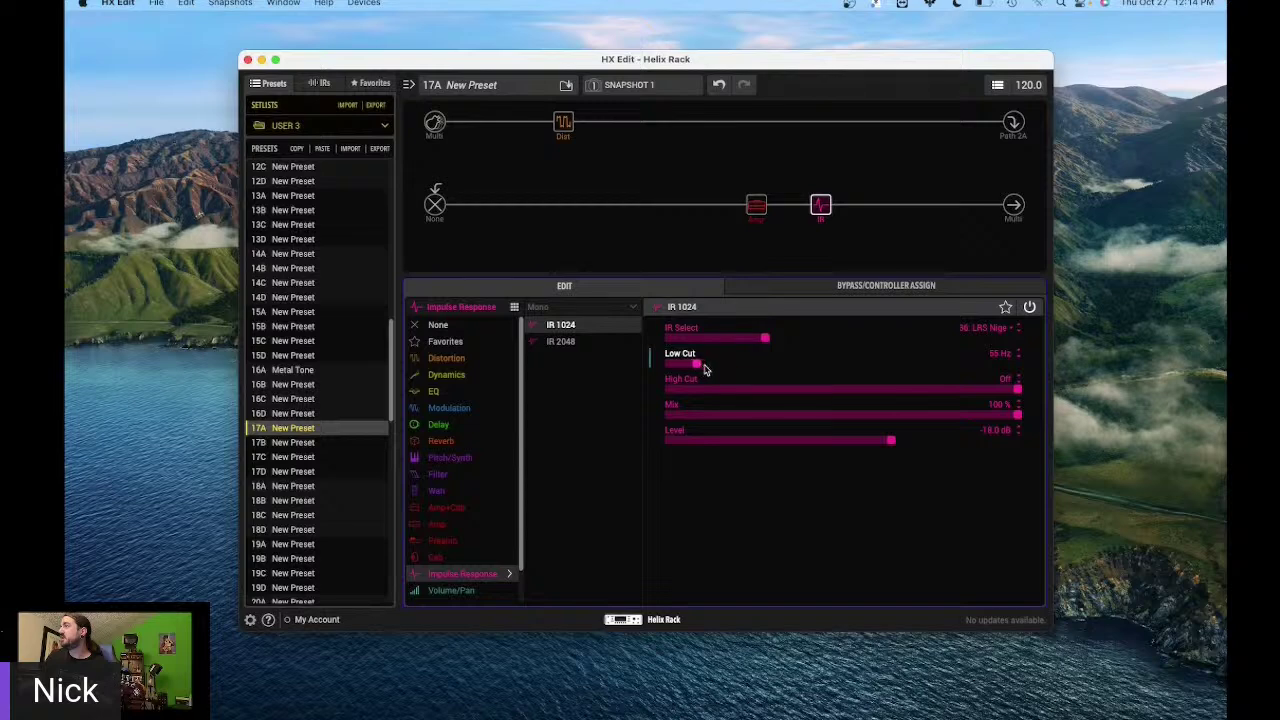
drag(704, 370, 722, 371)
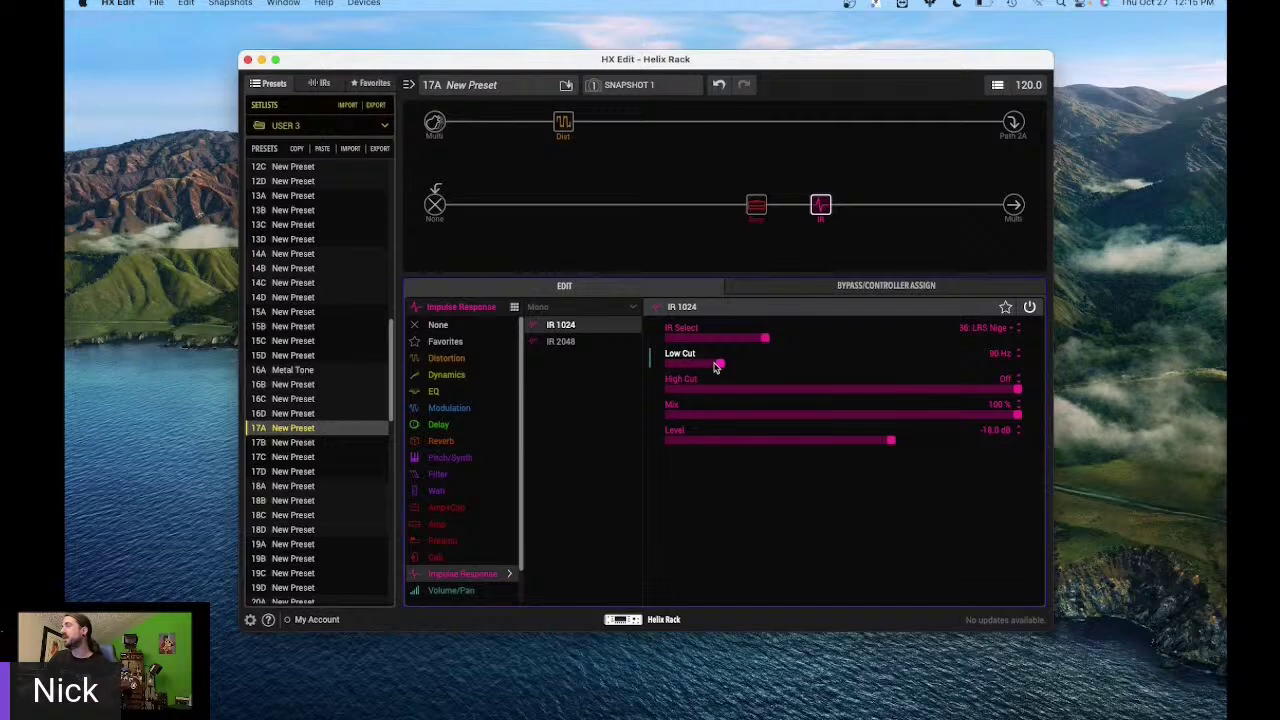
drag(719, 367, 701, 373)
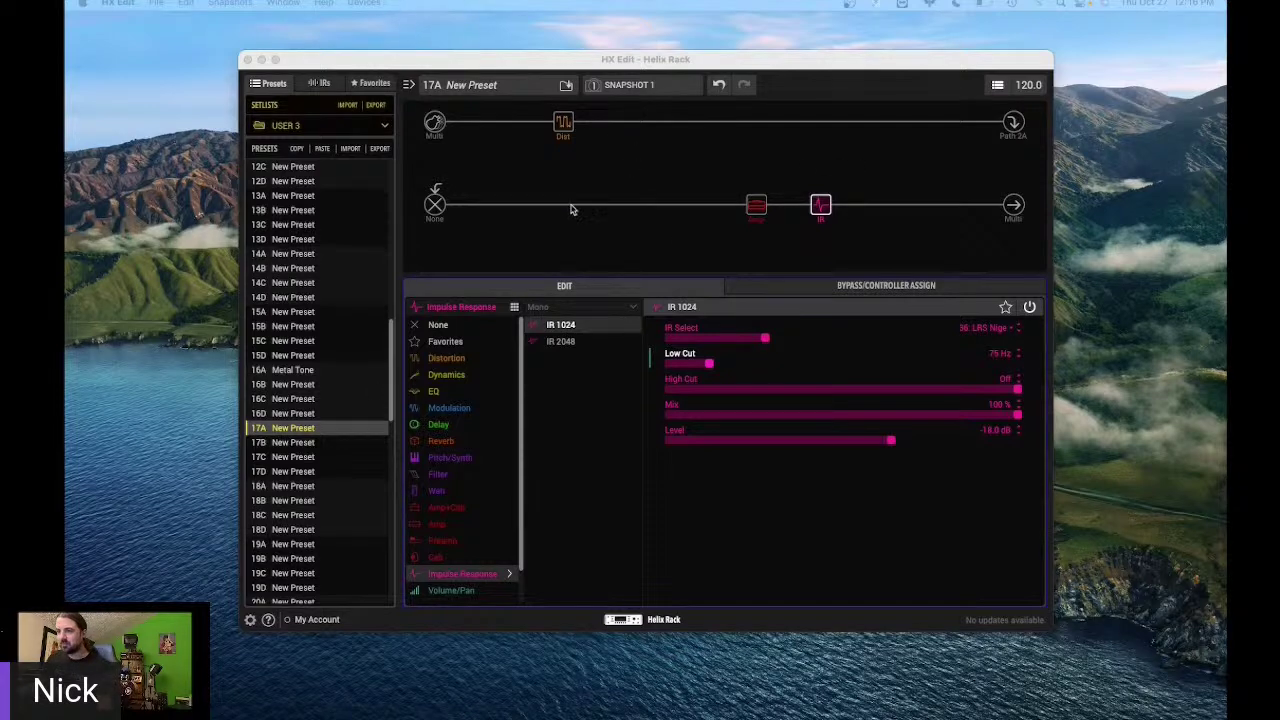
click(747, 213)
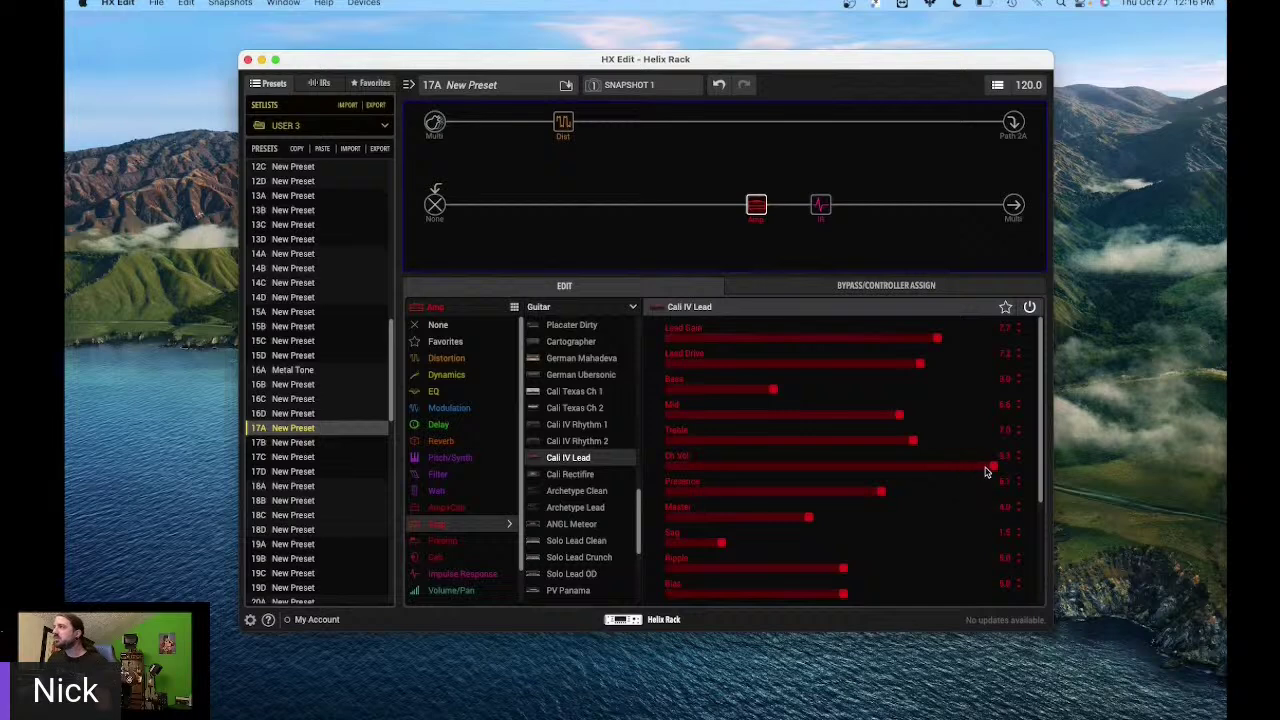
drag(985, 468, 946, 483)
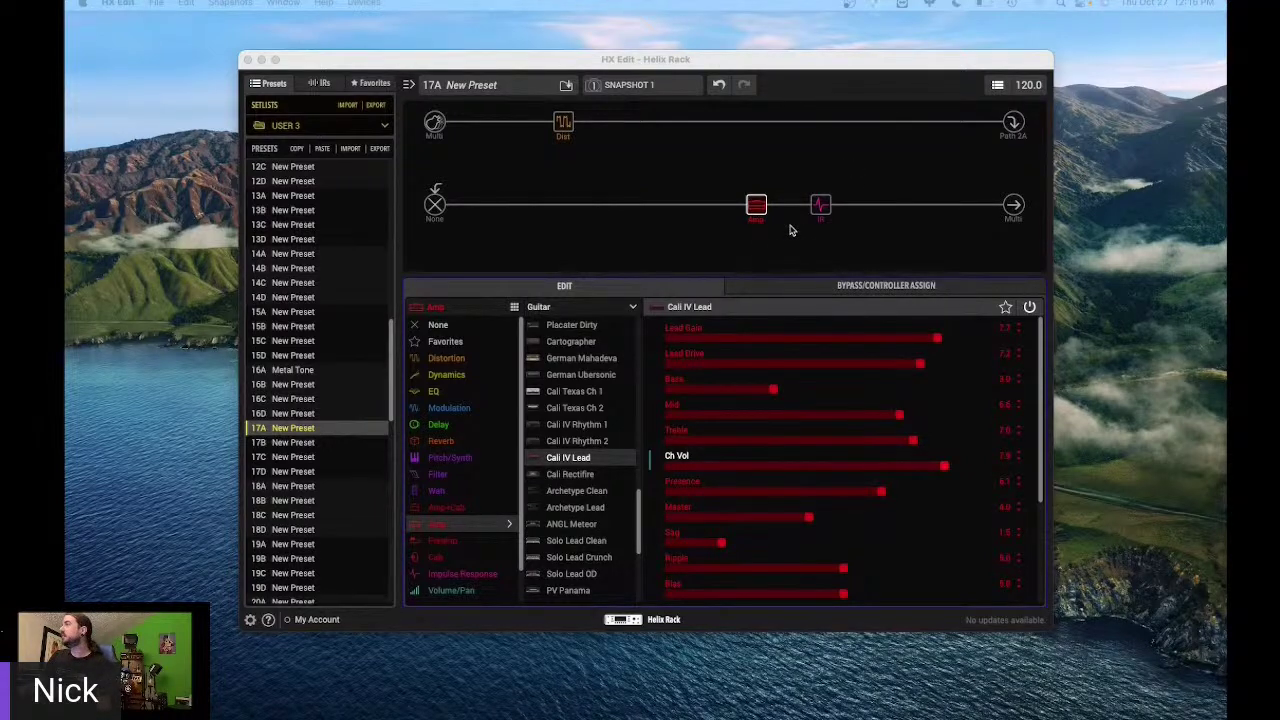
- Shift the amp and IR blocks one slot earlier and add a mono LA Studio Comp in the slot after the IR
click(758, 207)
drag(758, 207, 693, 207)
drag(820, 207, 756, 207)
click(820, 206)
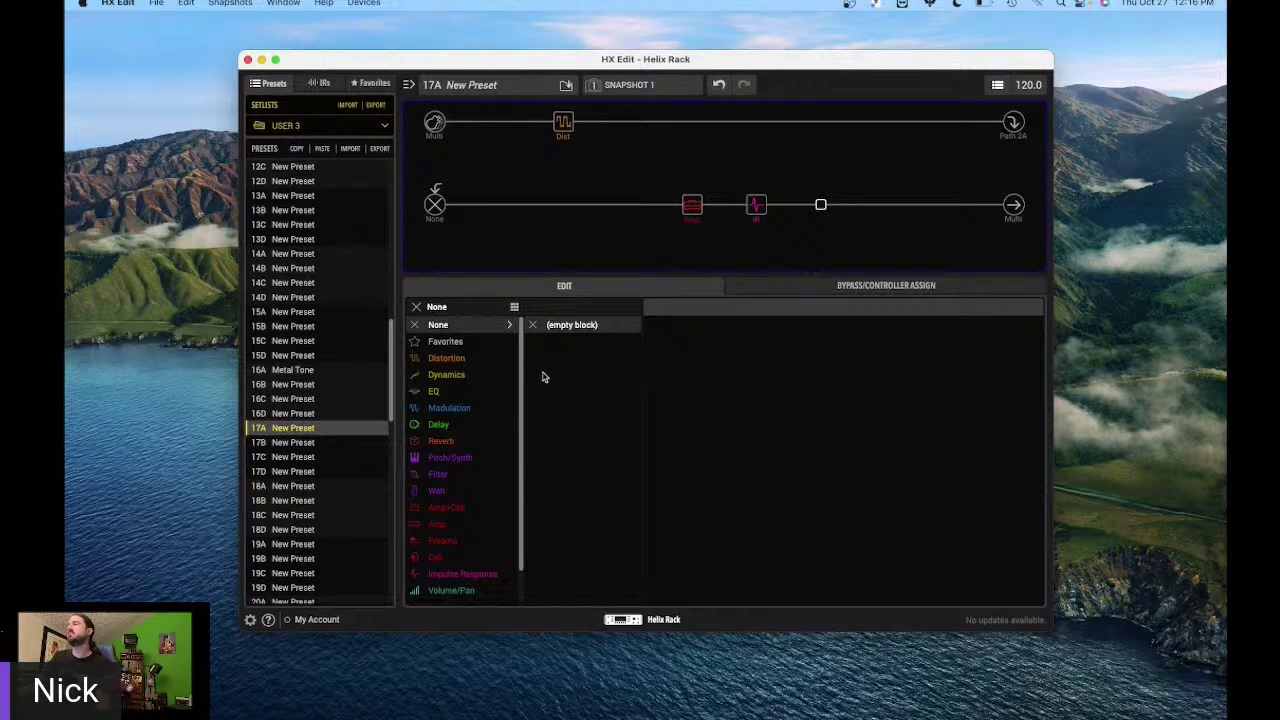
click(490, 377)
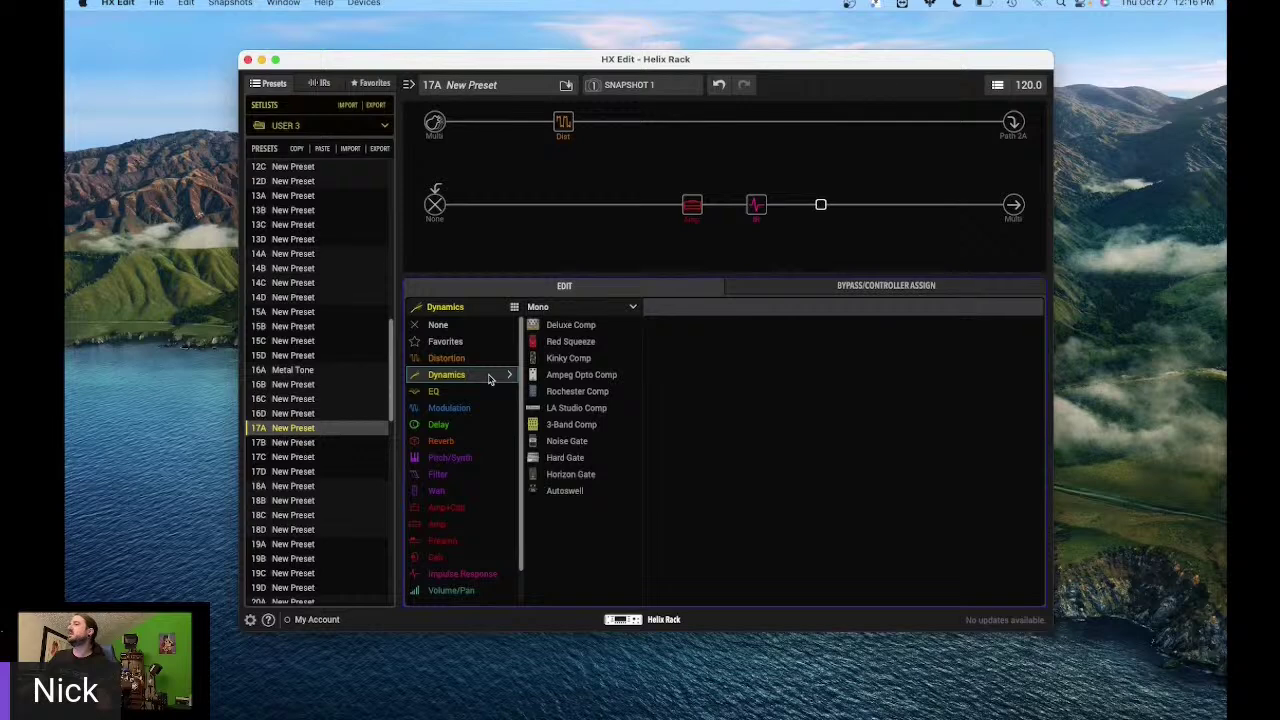
click(624, 411)
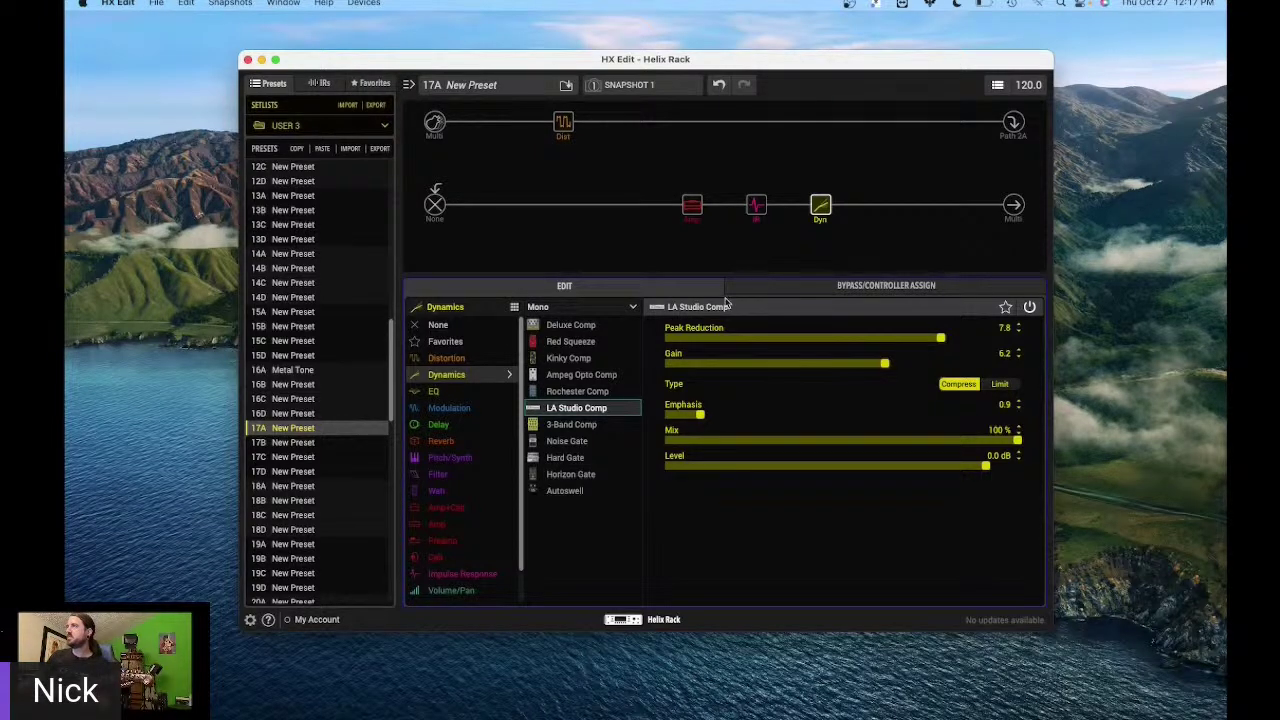
- Set the Cali IV Lead amp's Ch Vol to 8.5, Ripple to 7.8 and Bias X to 1.8
click(692, 205)
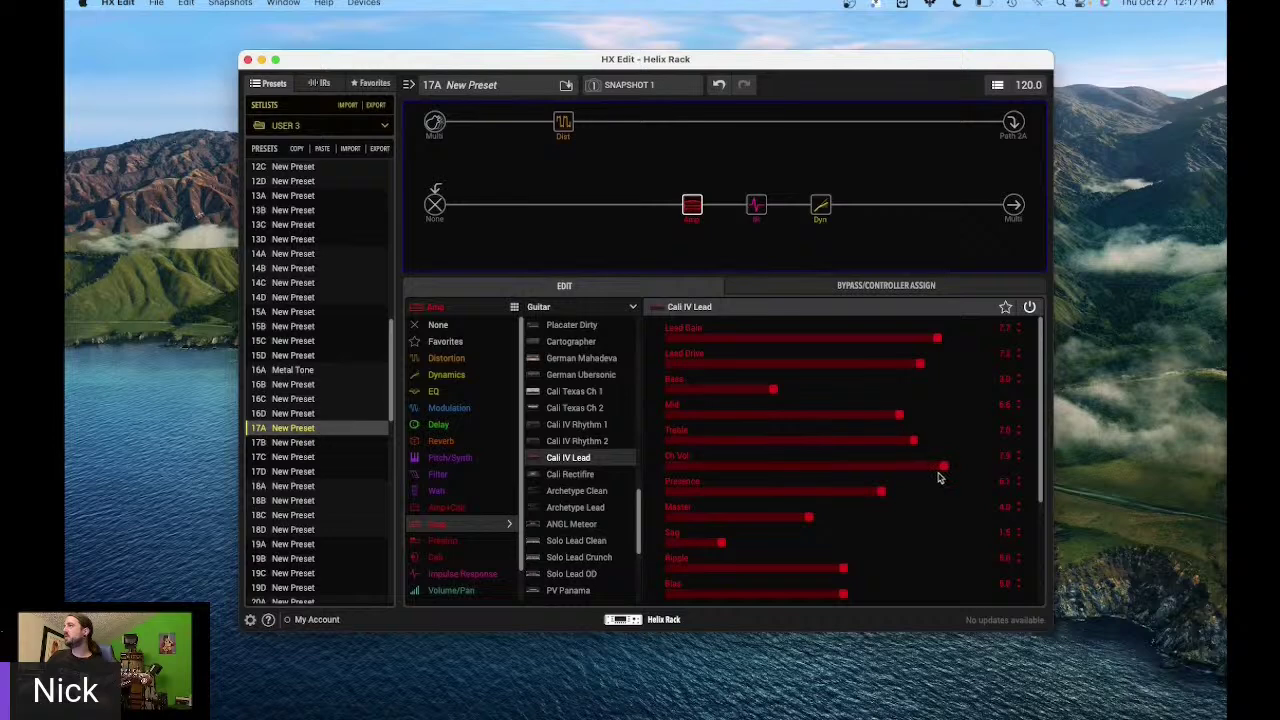
drag(950, 471, 966, 471)
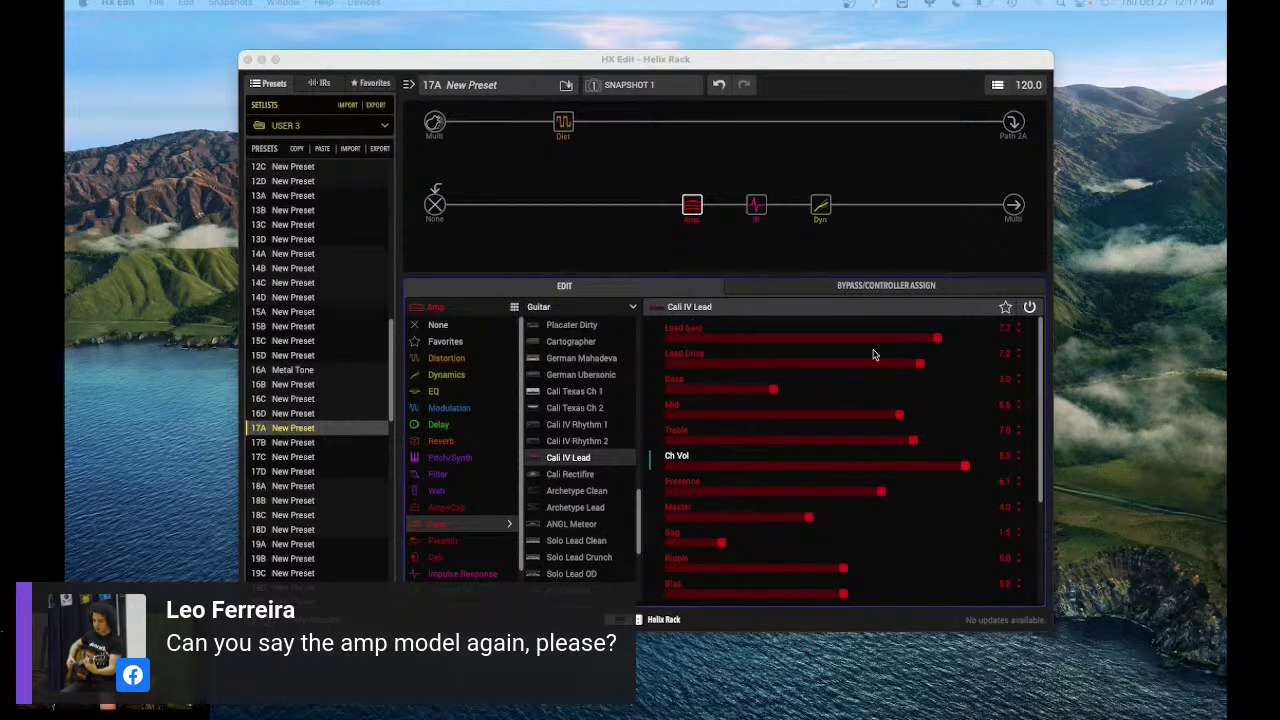
click(1042, 352)
drag(1042, 352, 1040, 465)
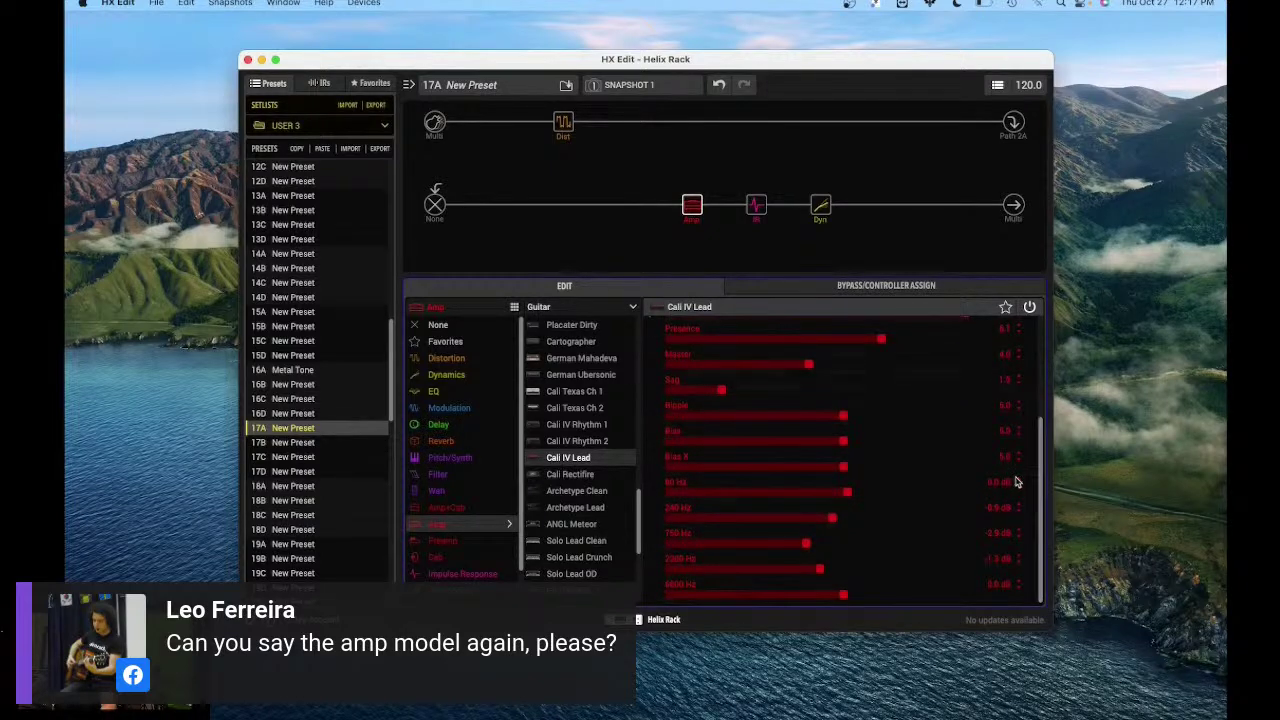
drag(843, 416, 920, 419)
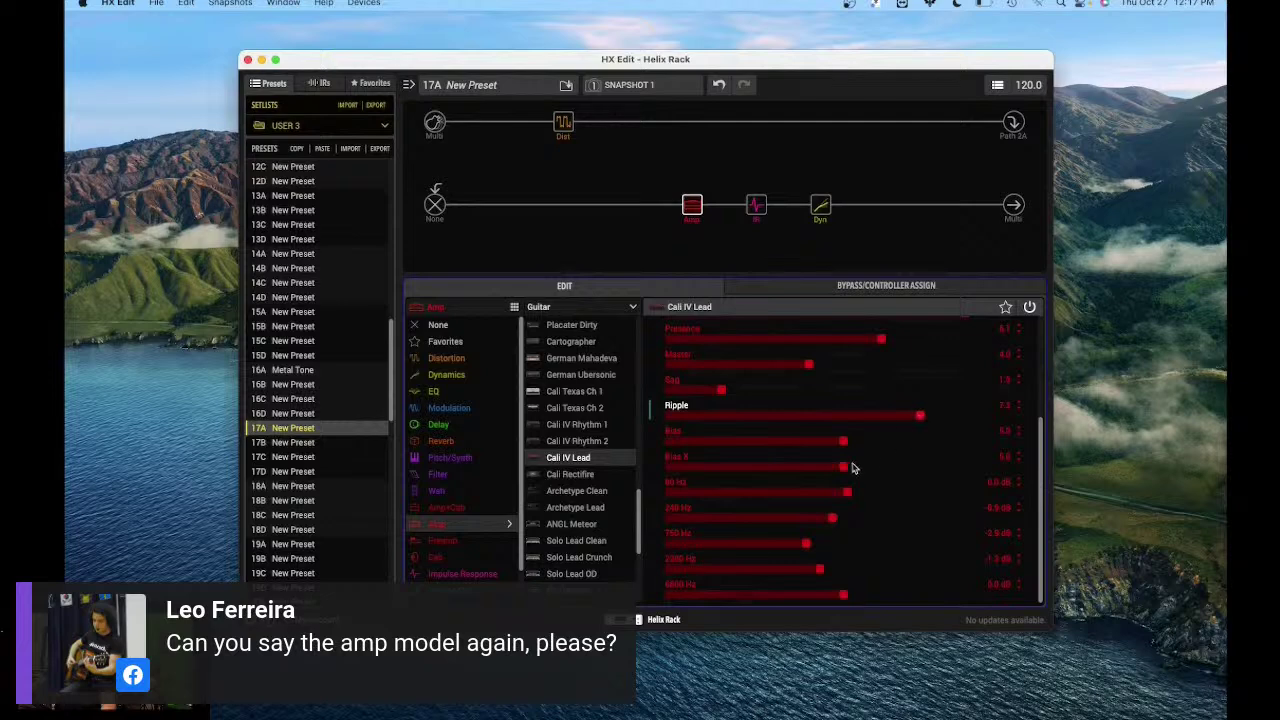
drag(840, 473, 744, 473)
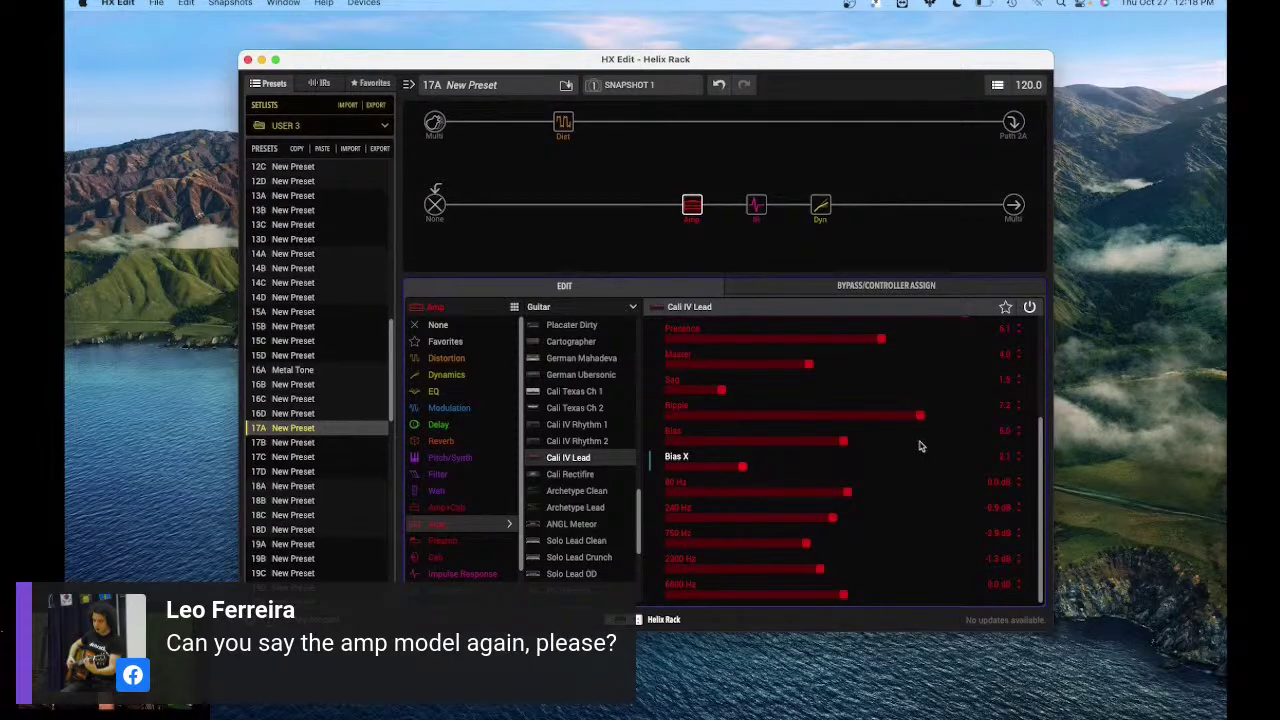
drag(919, 417, 941, 417)
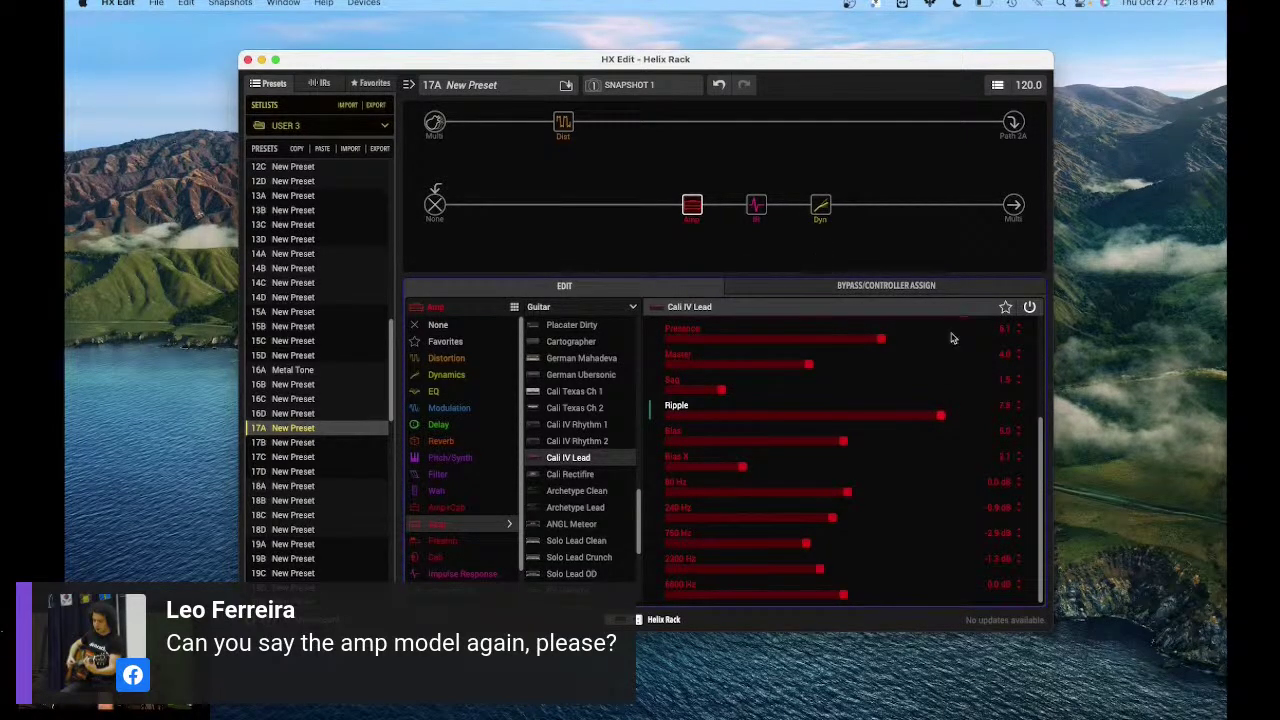
drag(1042, 460, 1043, 356)
mouse_move(828, 213)
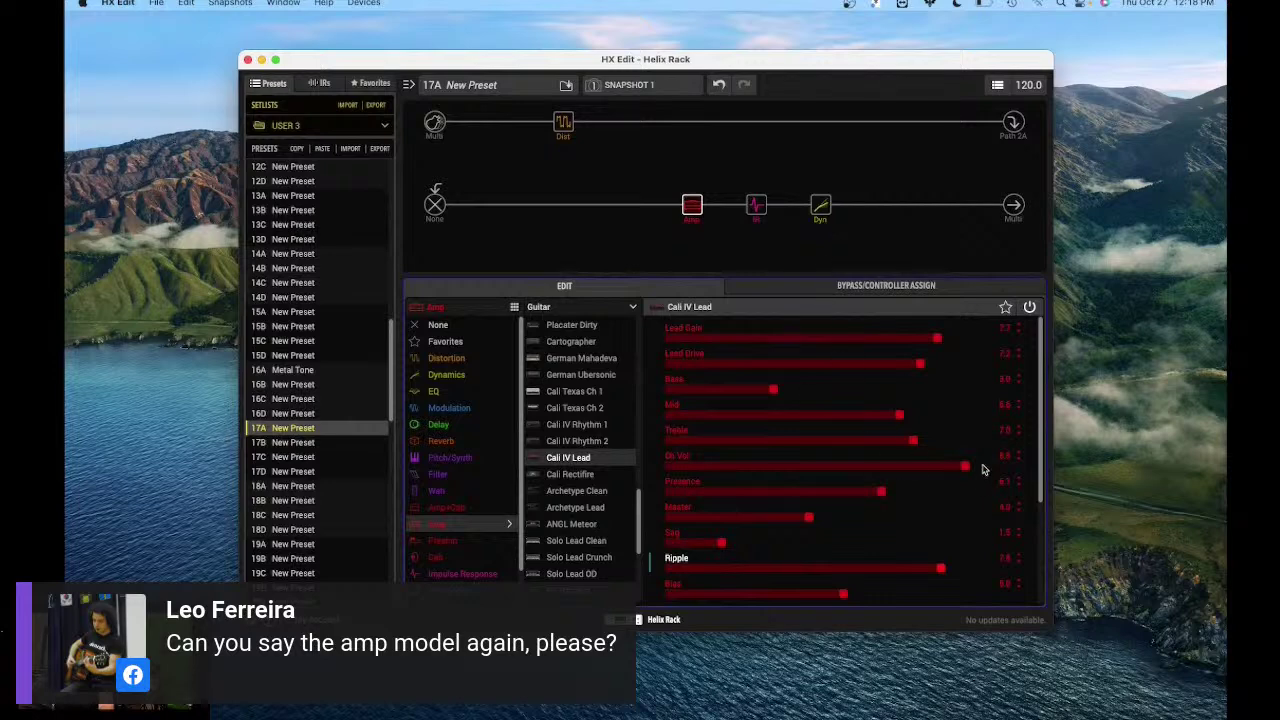
scroll(1035, 390, down, 5)
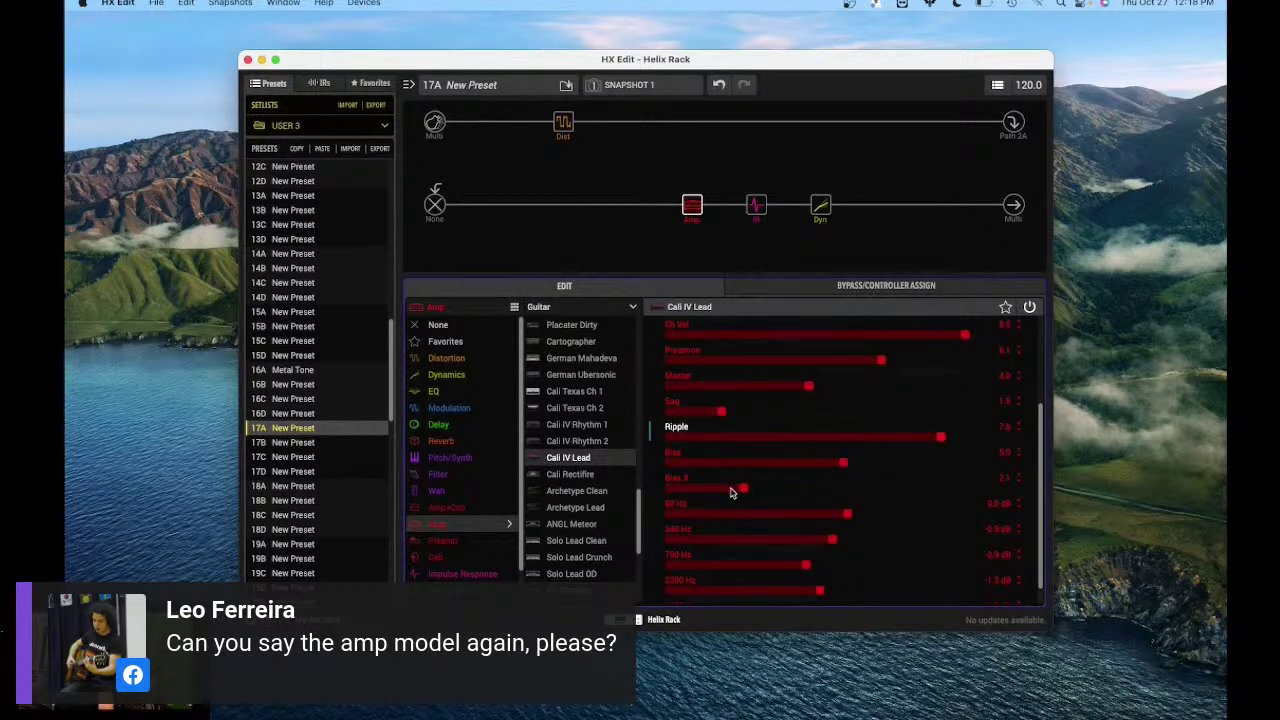
drag(736, 490, 733, 490)
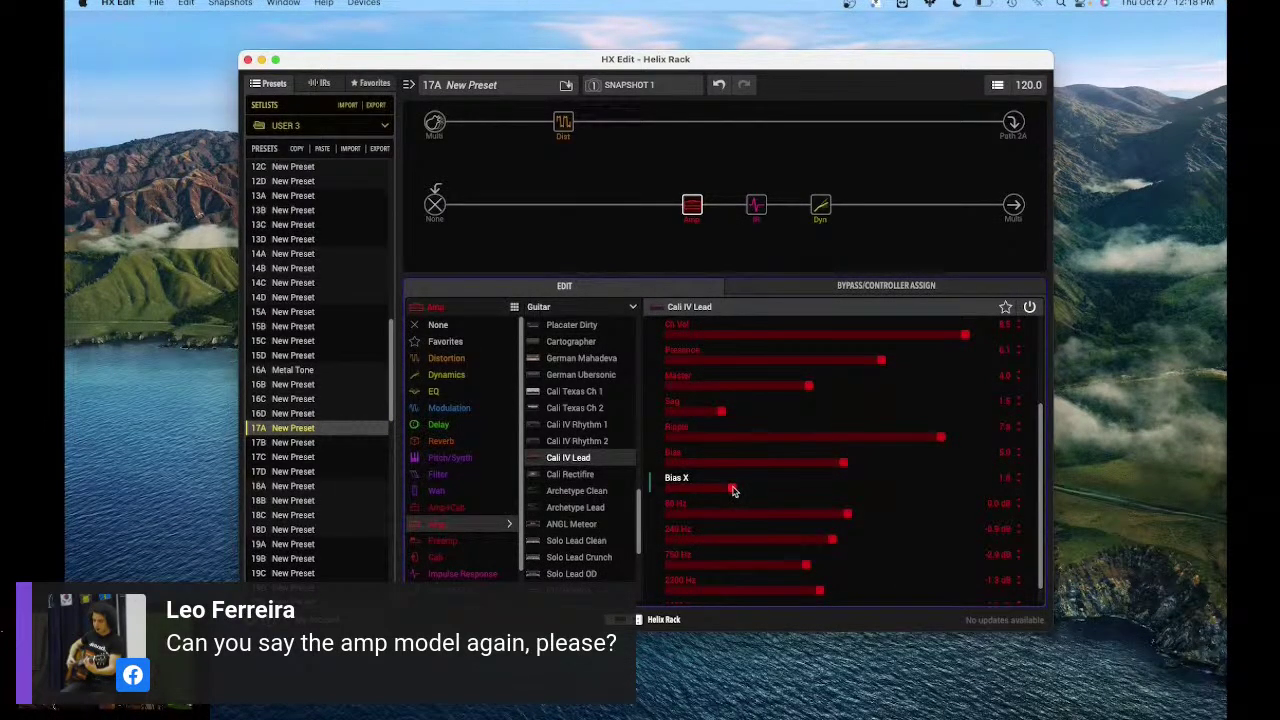
- Compare the LA Studio Comp bypassed and active, and set its Peak Reduction to 5.4 and Emphasis to 6.0
click(824, 210)
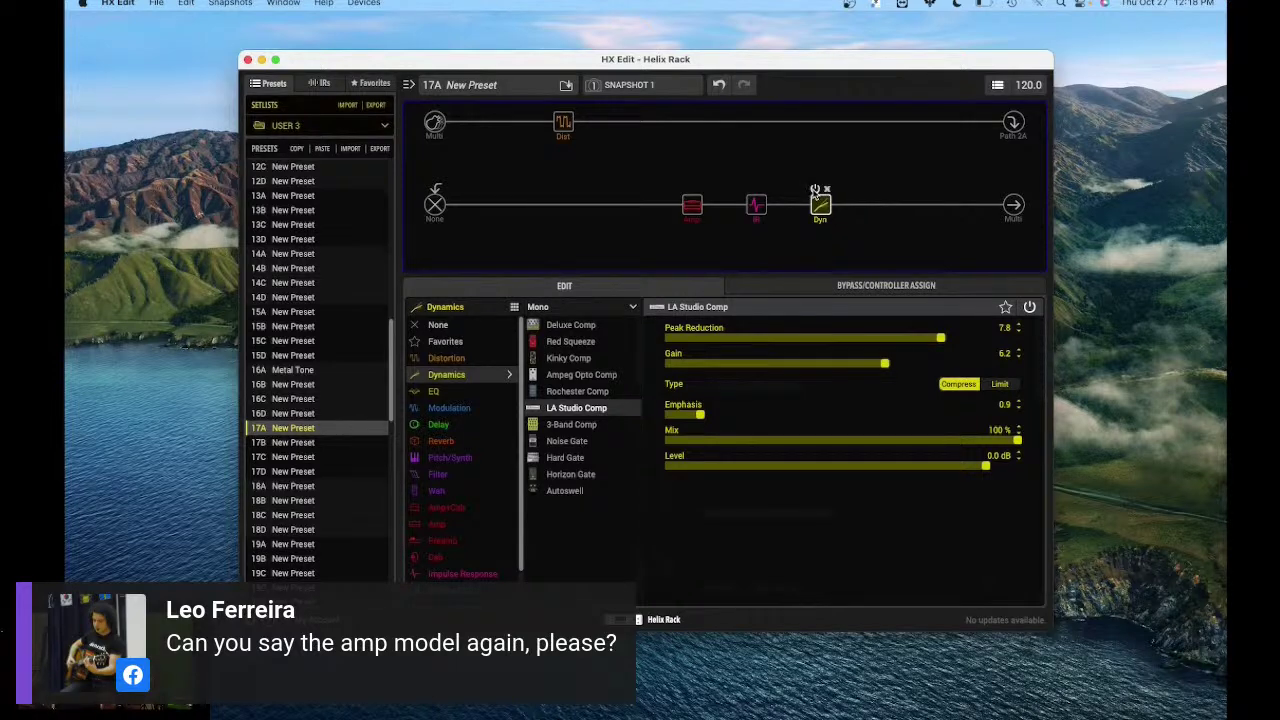
click(815, 190)
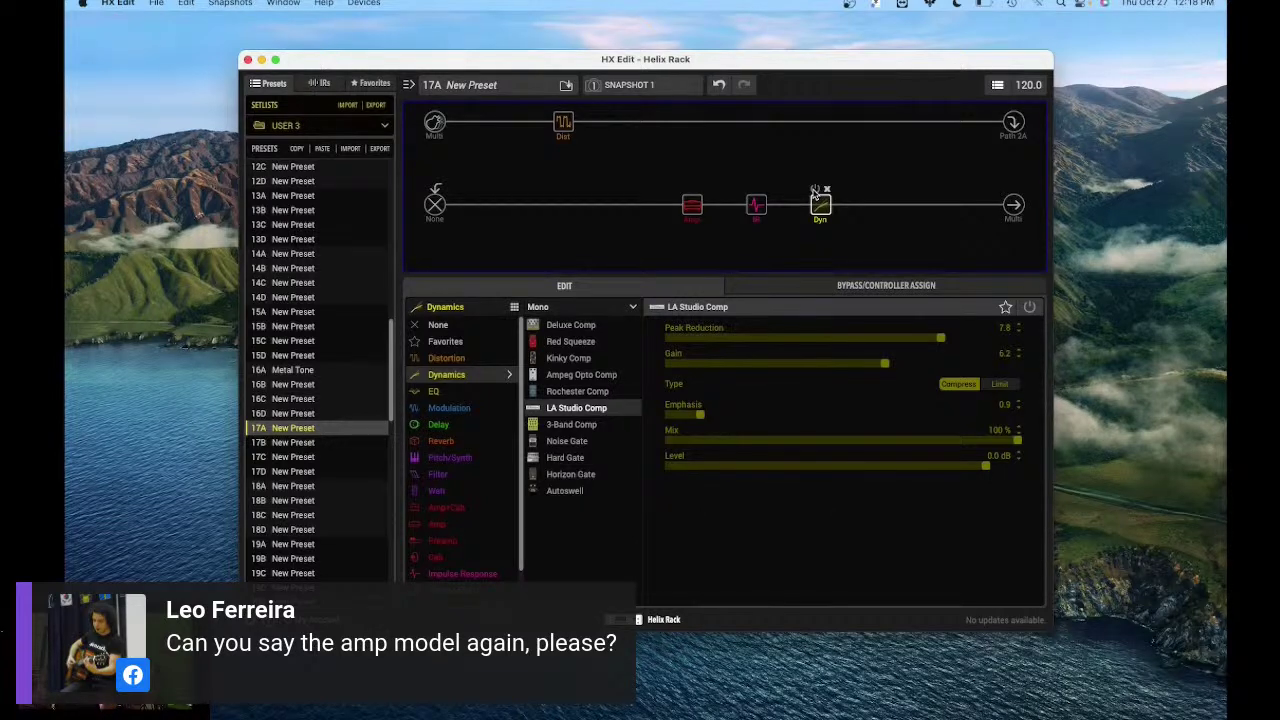
click(815, 190)
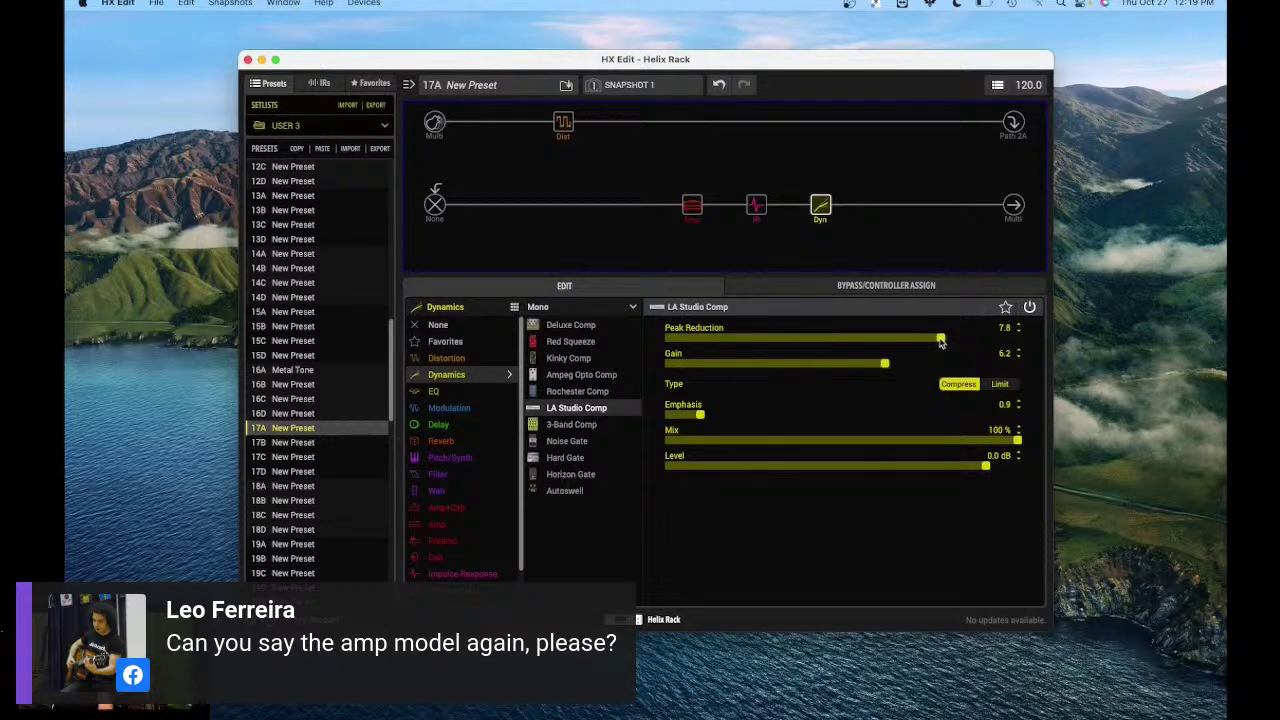
drag(940, 340, 855, 364)
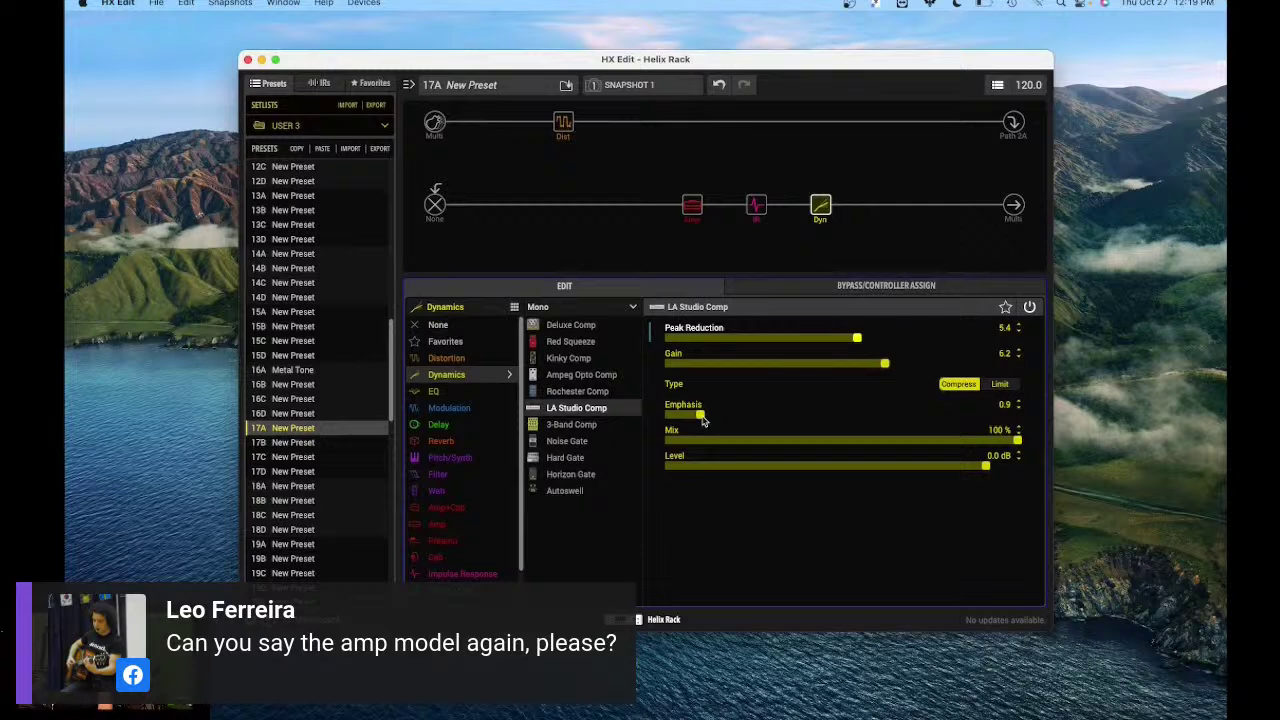
drag(702, 422, 883, 420)
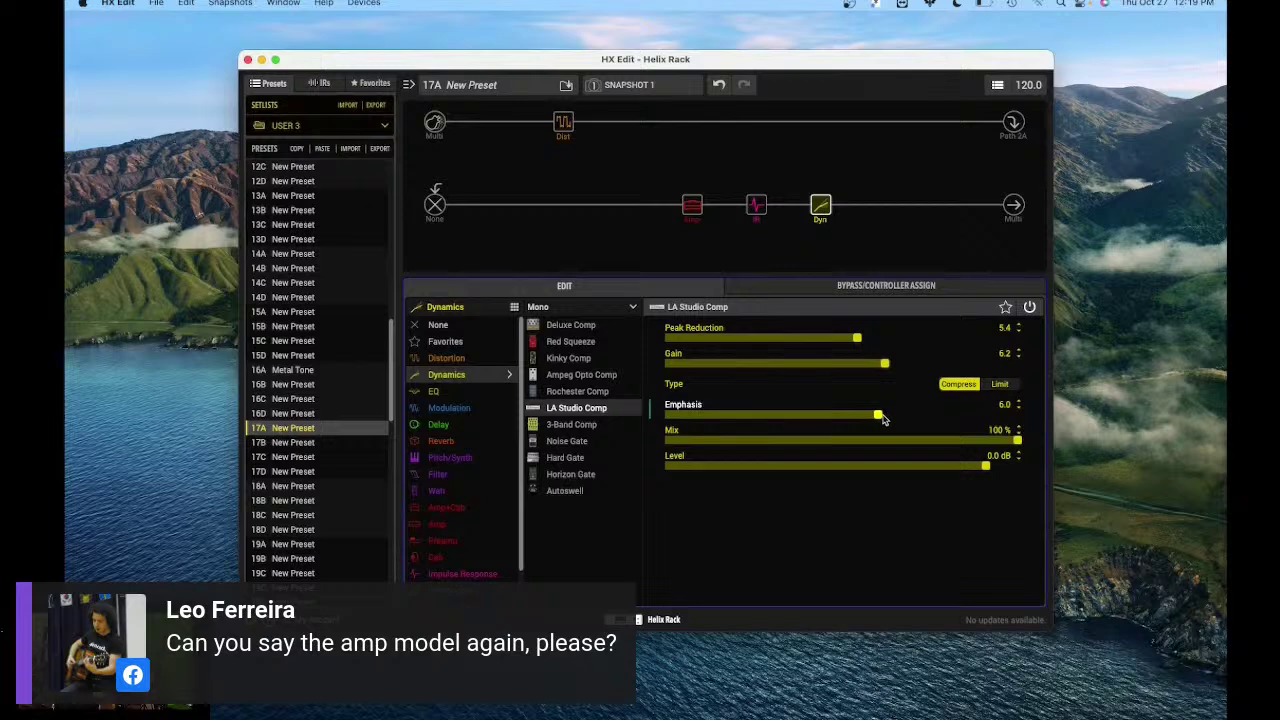
- Lower the Cali IV Lead amp's Ch Vol to 6.9
click(692, 205)
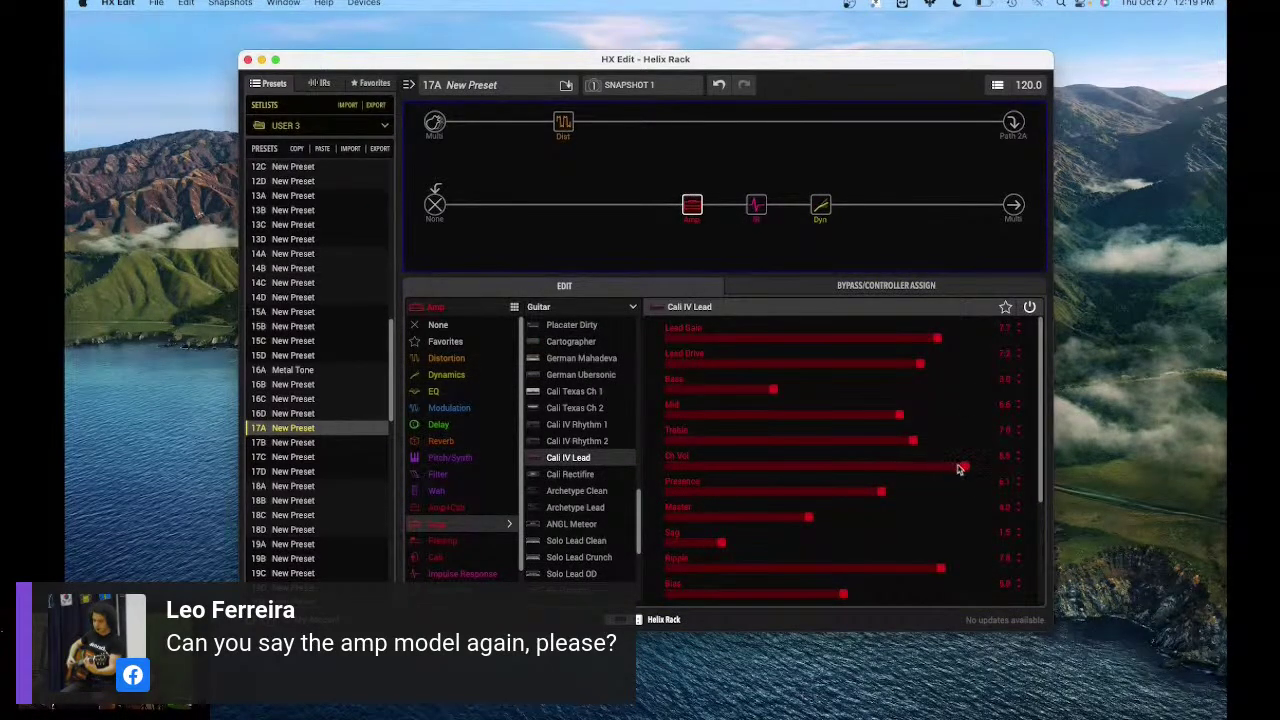
drag(960, 466, 908, 470)
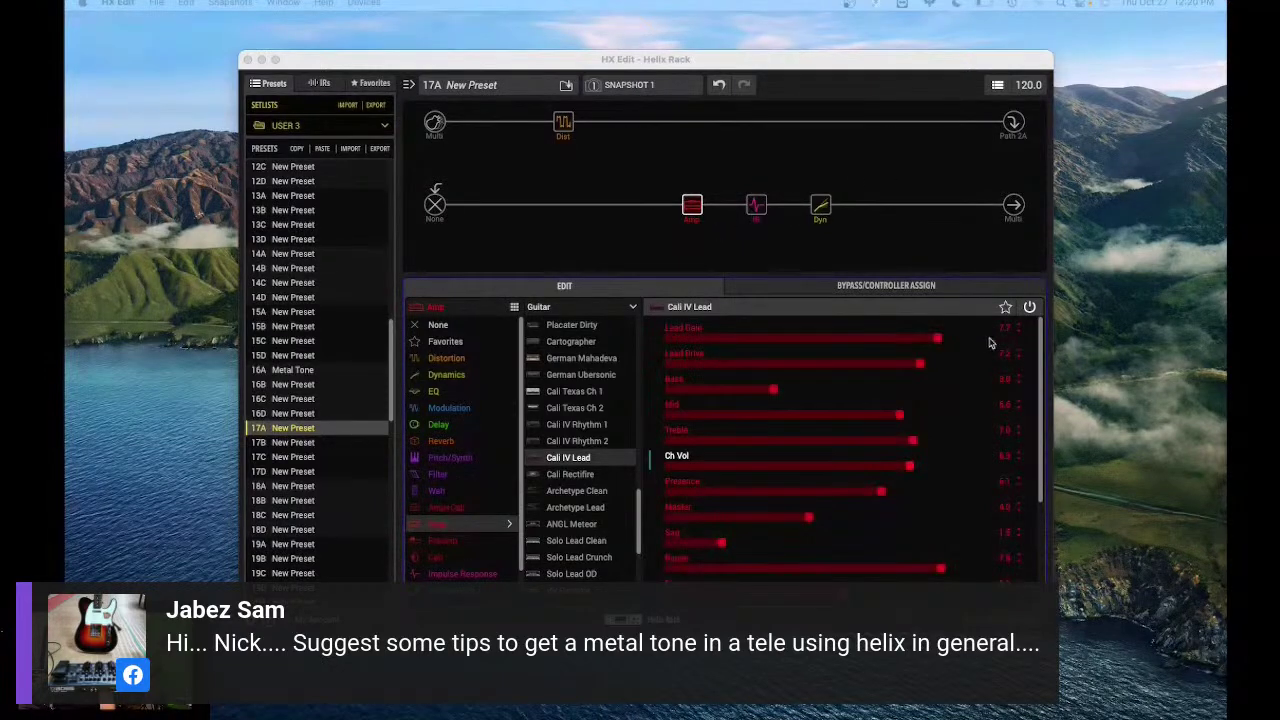
- Set the LA Studio Comp's Emphasis to 5.0
drag(1034, 345, 1038, 443)
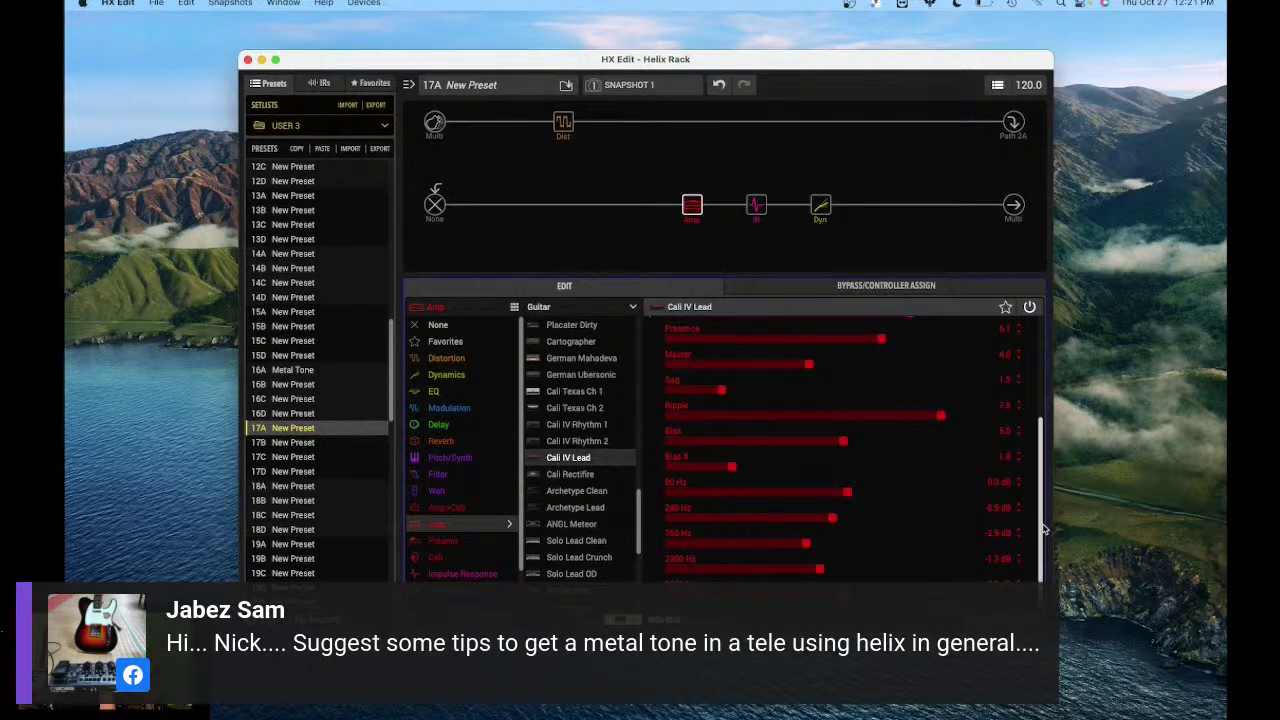
scroll(1043, 528, up, 5)
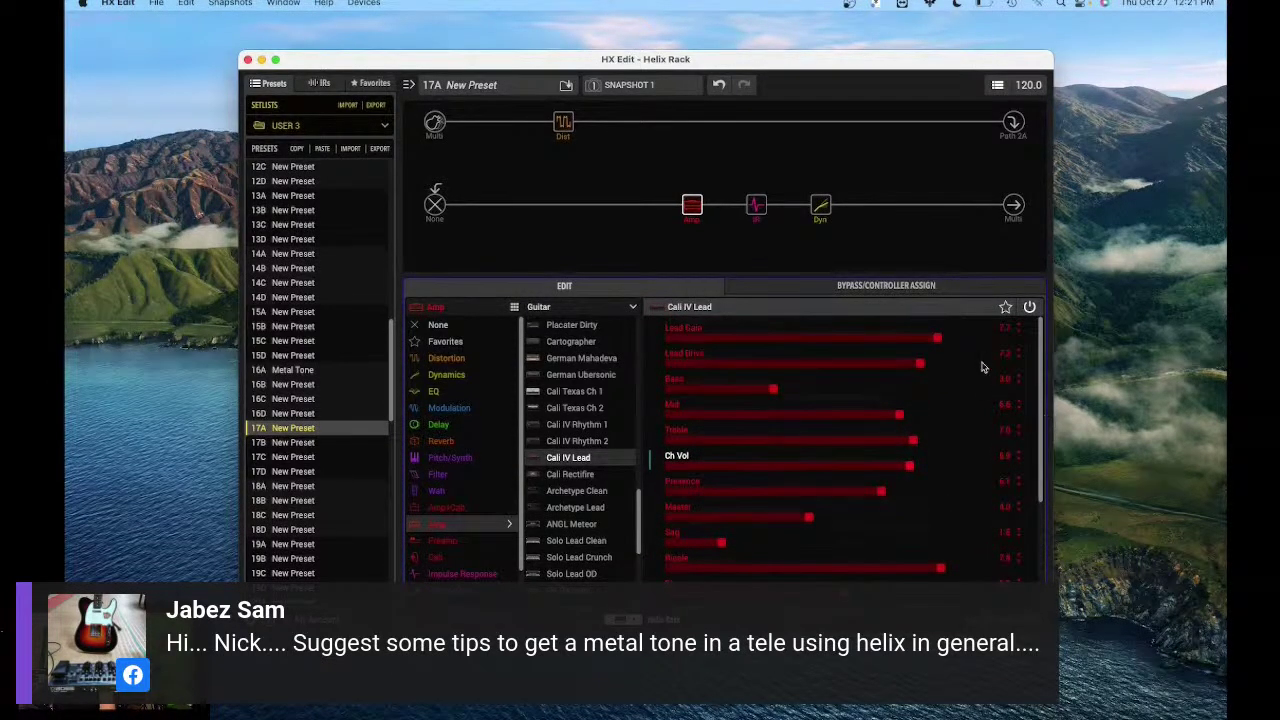
click(820, 205)
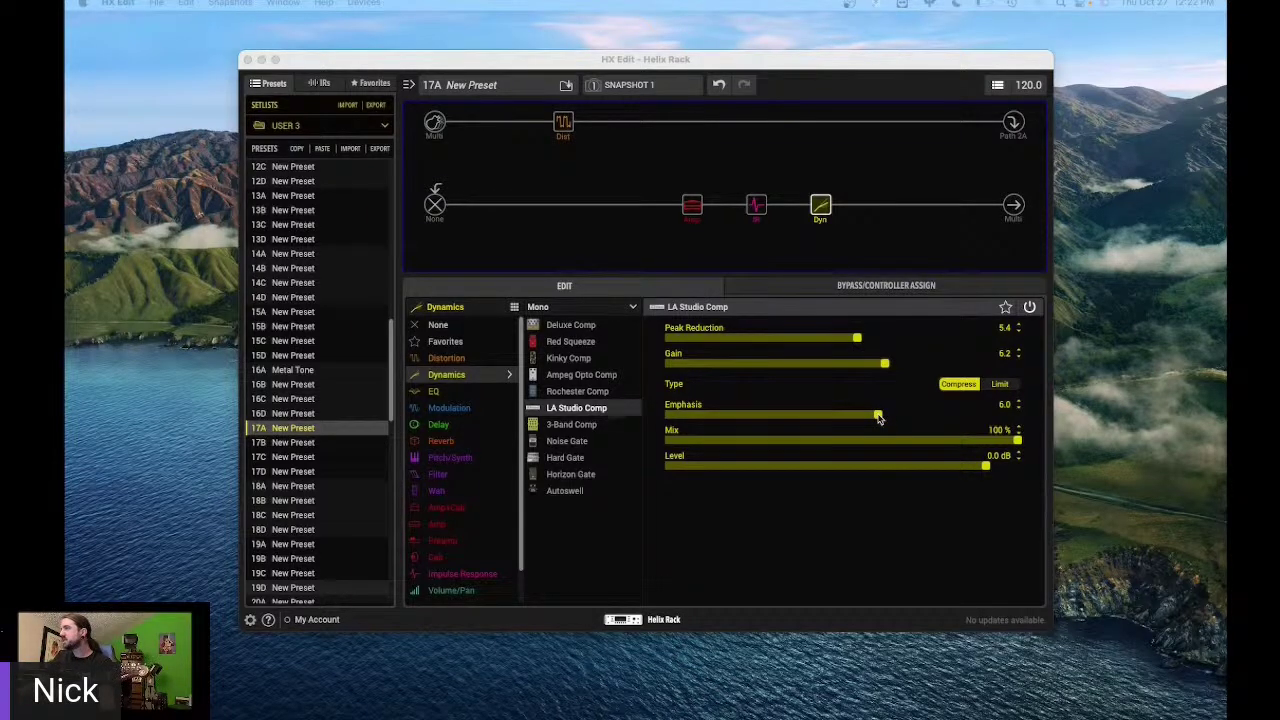
drag(877, 418, 843, 422)
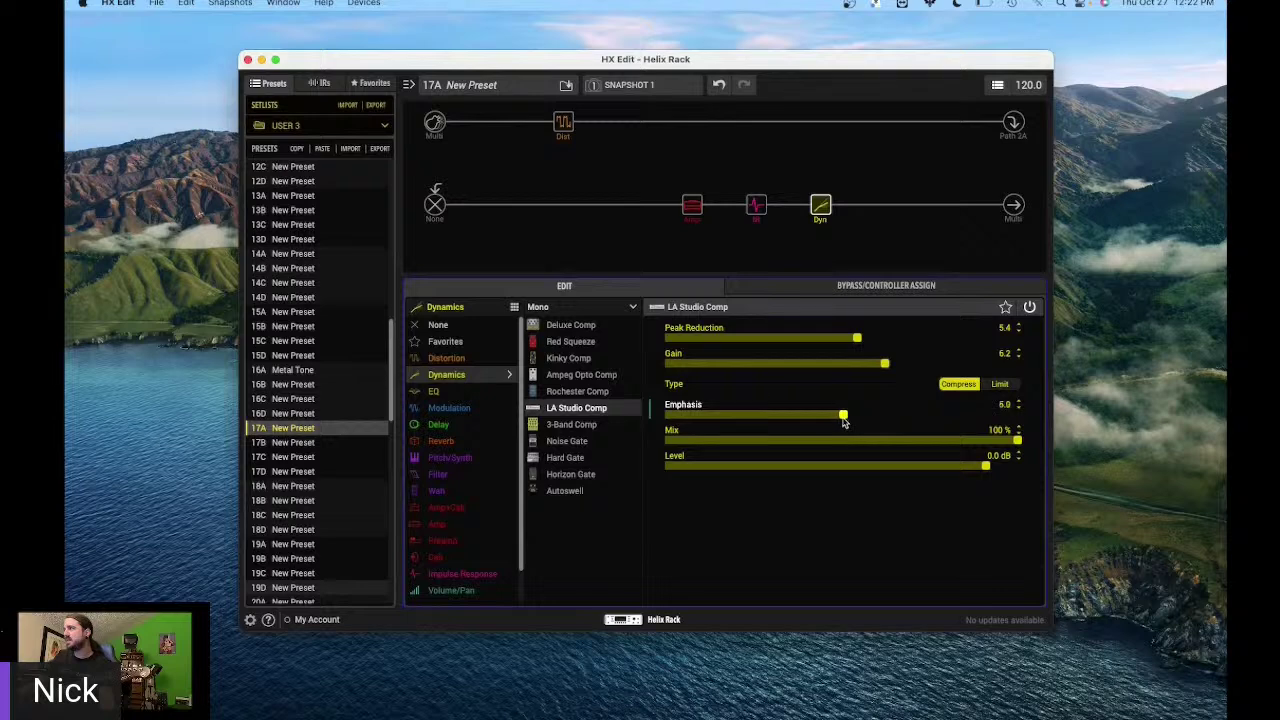
- Compare the impulse response's Low Cut at 100 Hz and Off, and leave it set to 100 Hz
click(757, 207)
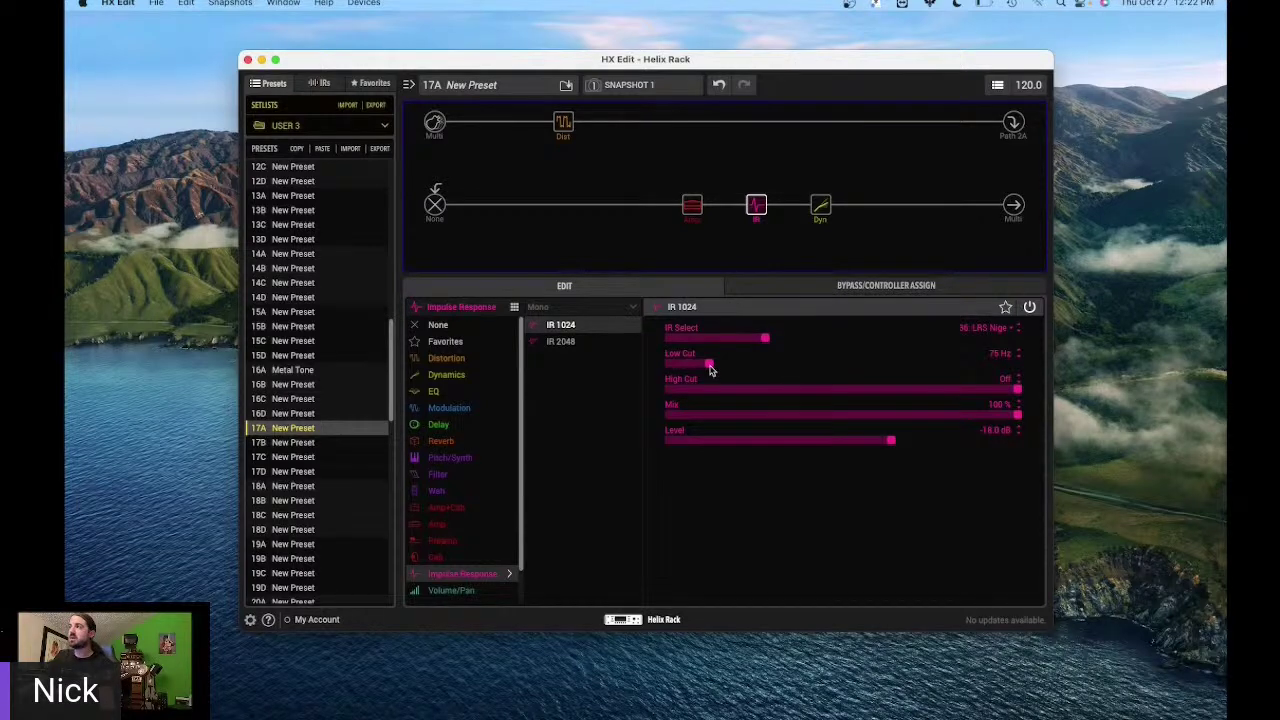
click(692, 207)
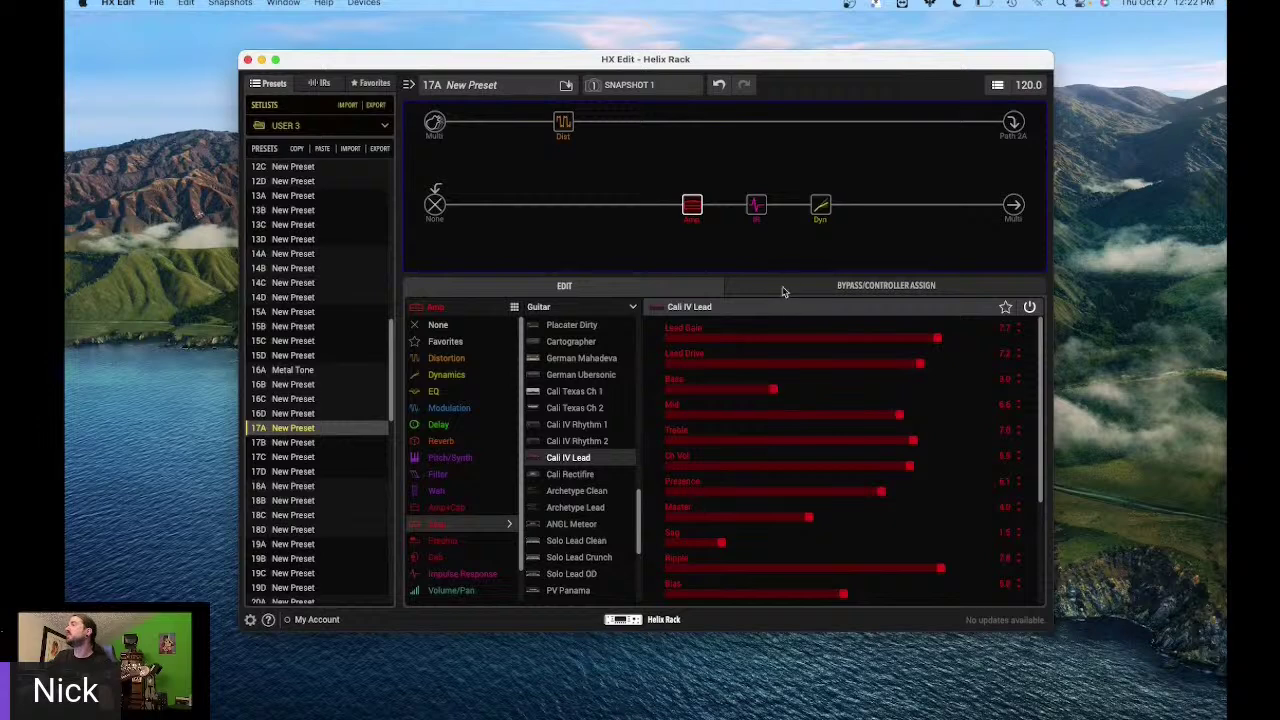
mouse_move(768, 218)
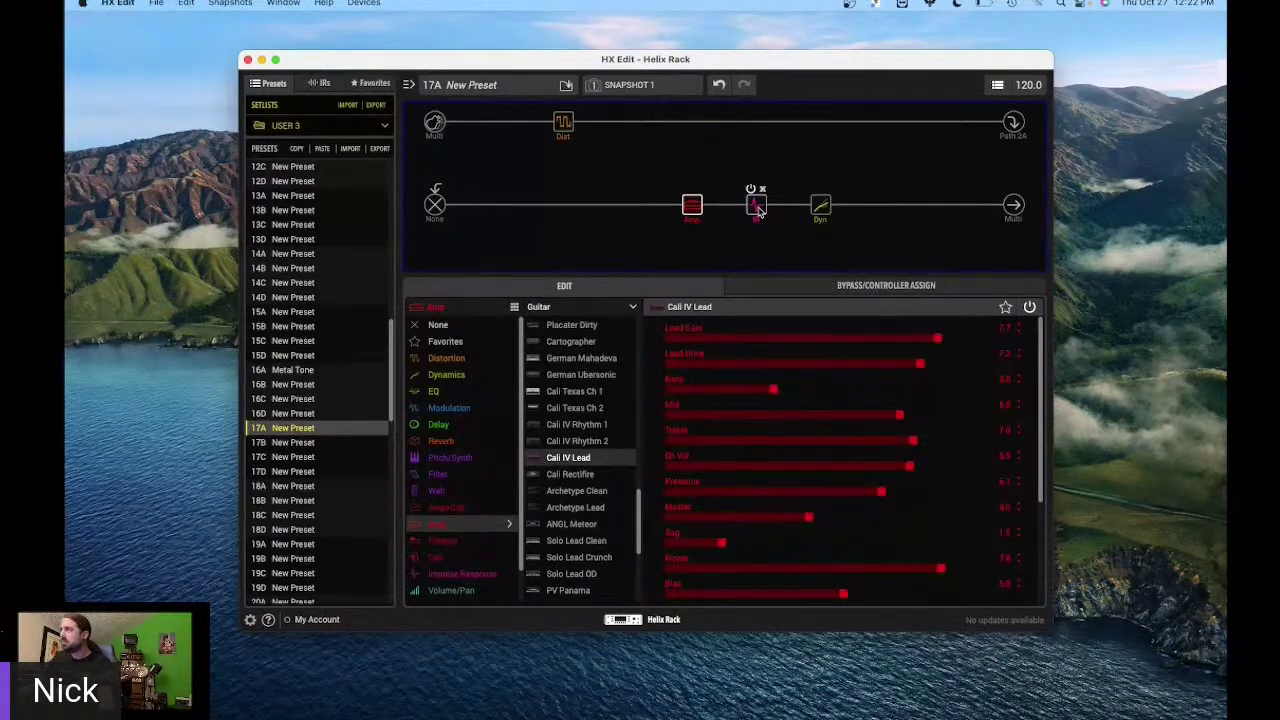
click(757, 206)
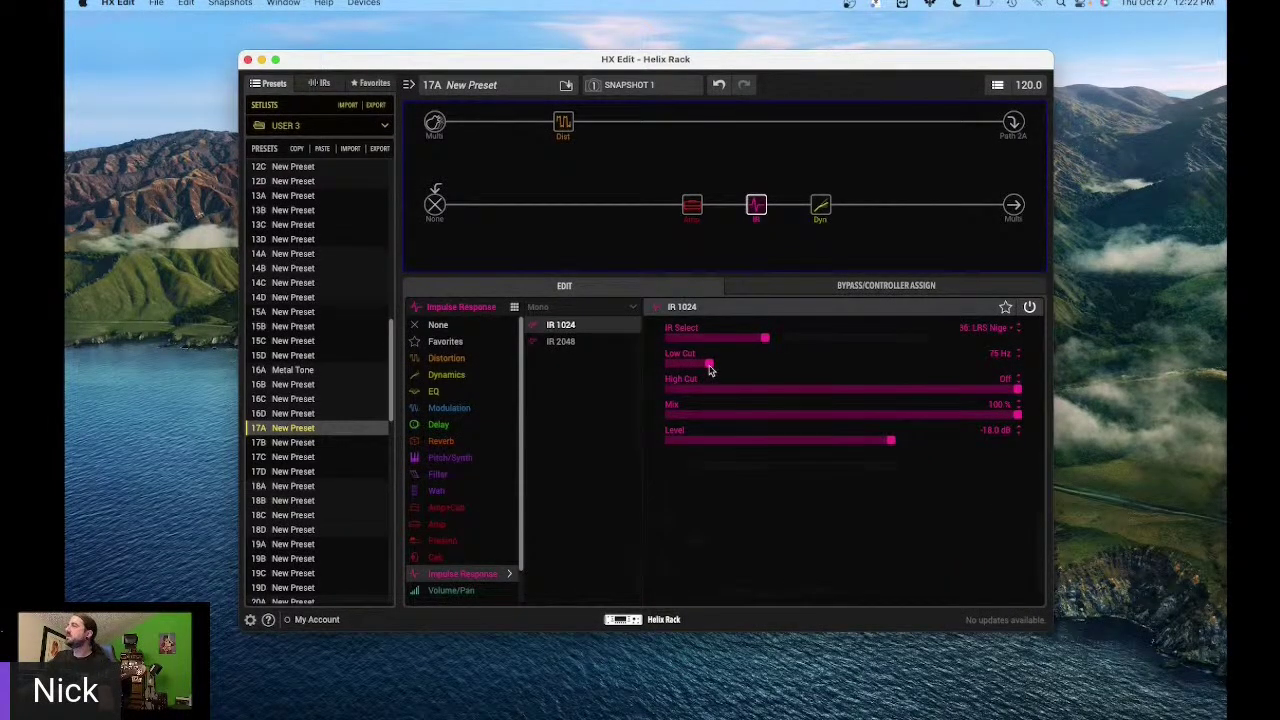
click(709, 366)
drag(709, 370, 727, 370)
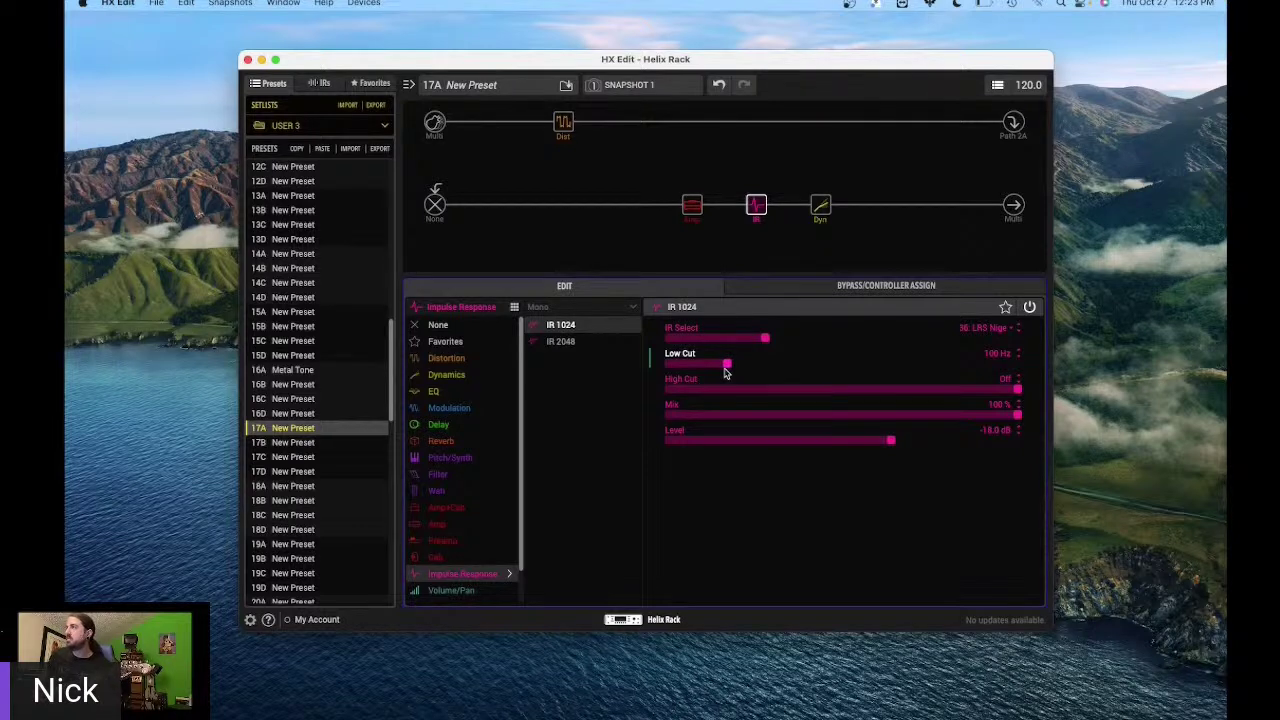
drag(726, 366, 643, 366)
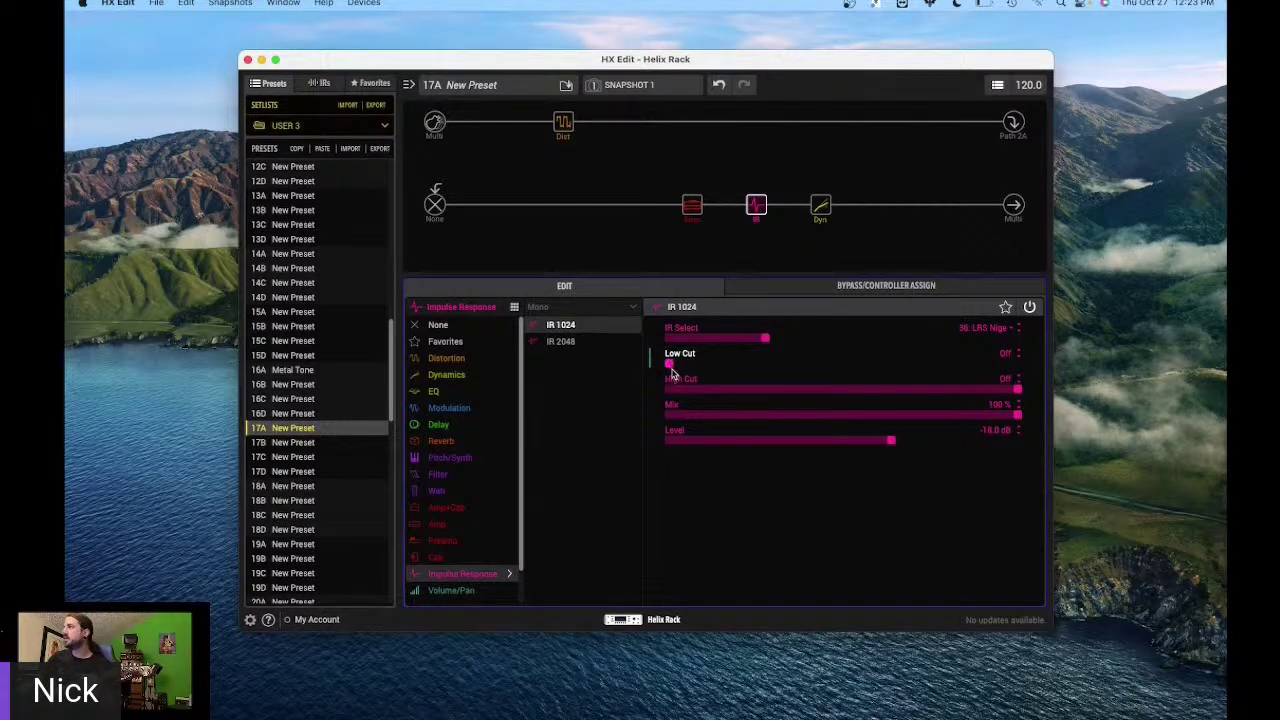
drag(673, 366, 734, 372)
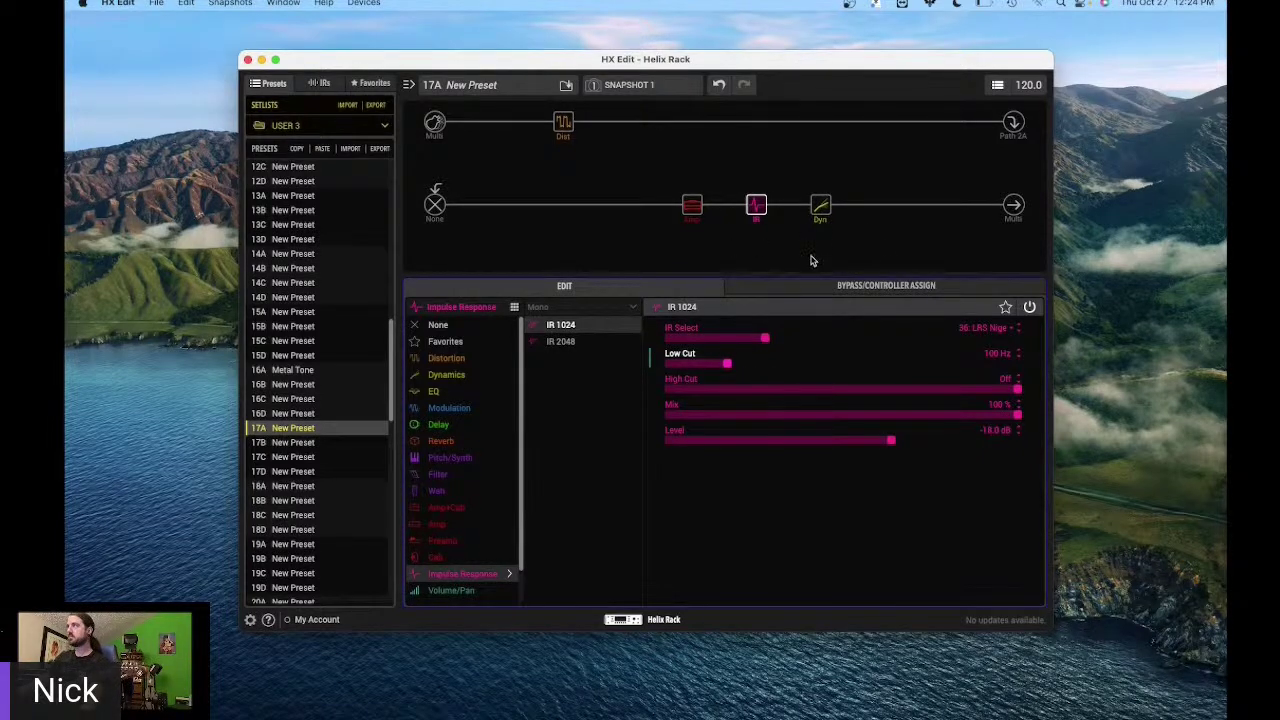
- Review the parameters of the Cali IV Lead amp, LA Studio Comp and IR blocks, and check the computer's battery status
mouse_move(770, 223)
click(698, 212)
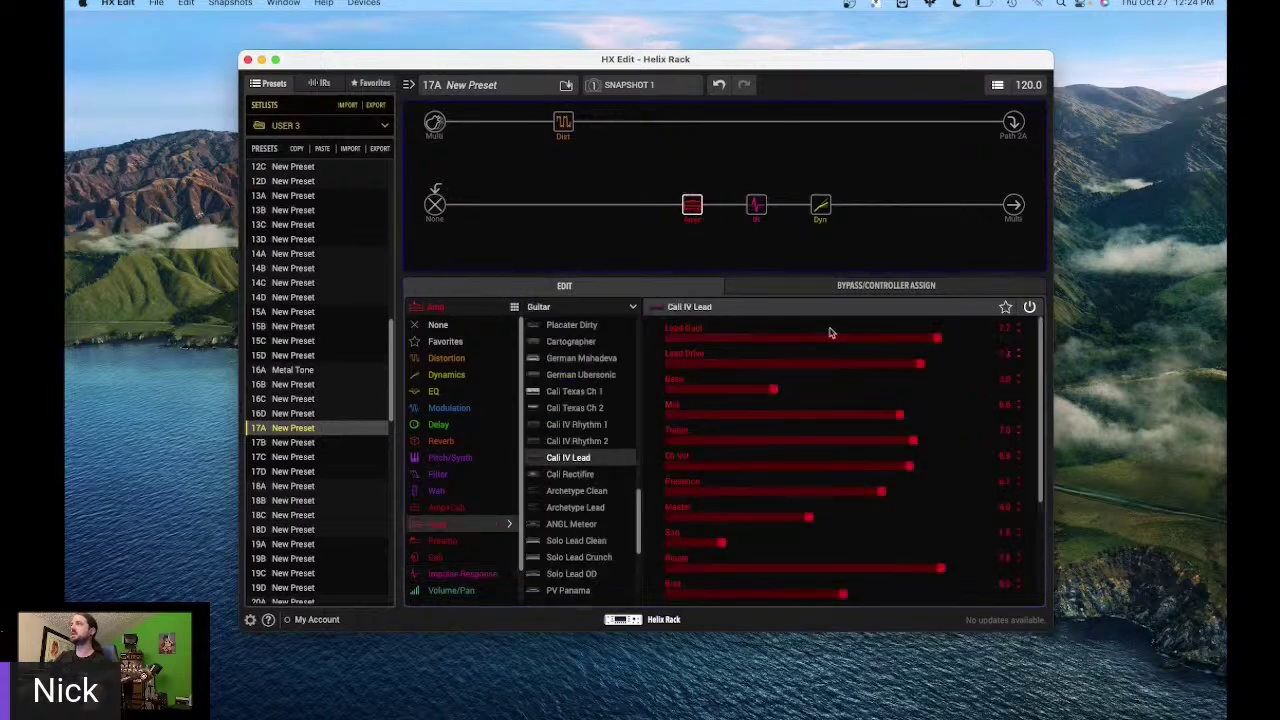
drag(1034, 350, 1032, 520)
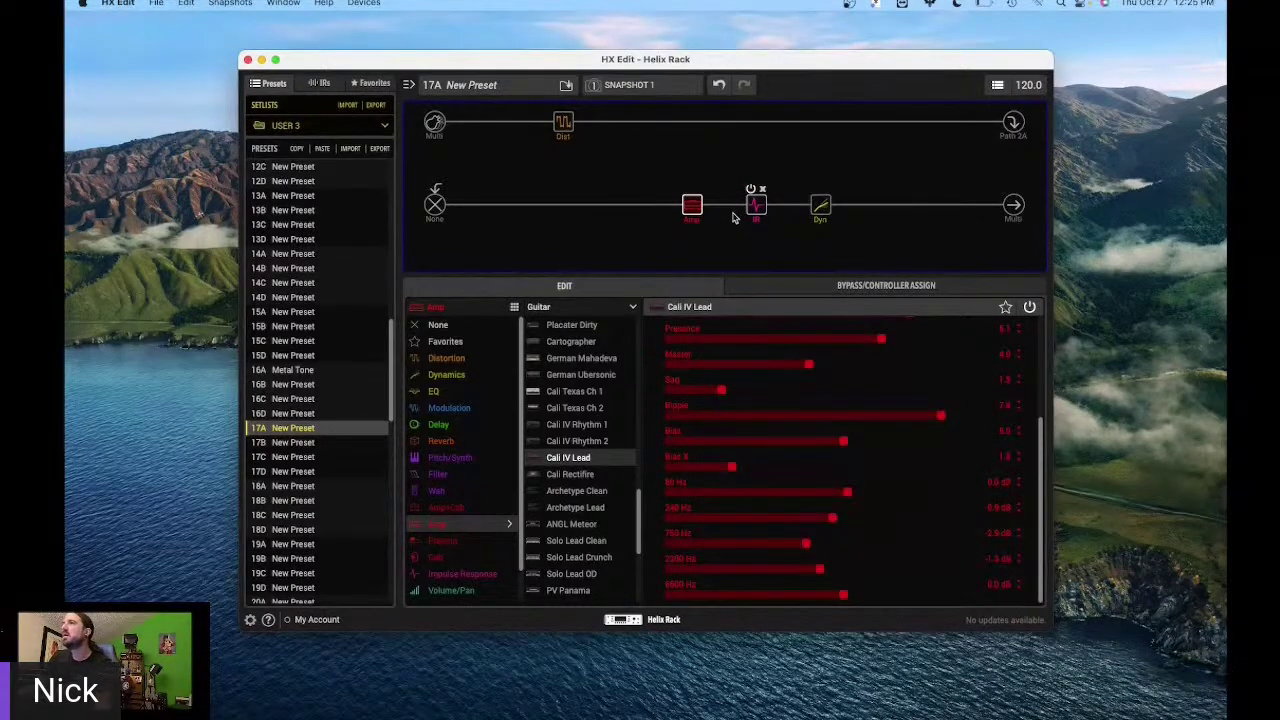
click(819, 212)
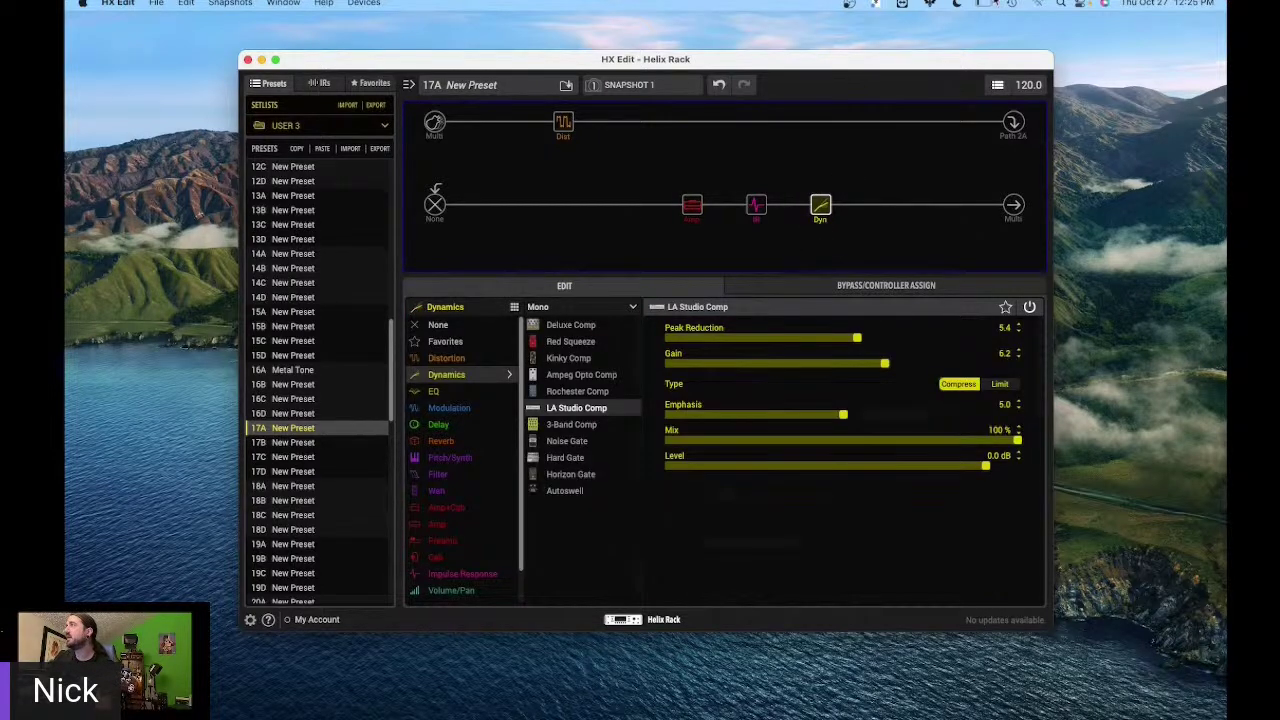
click(993, 4)
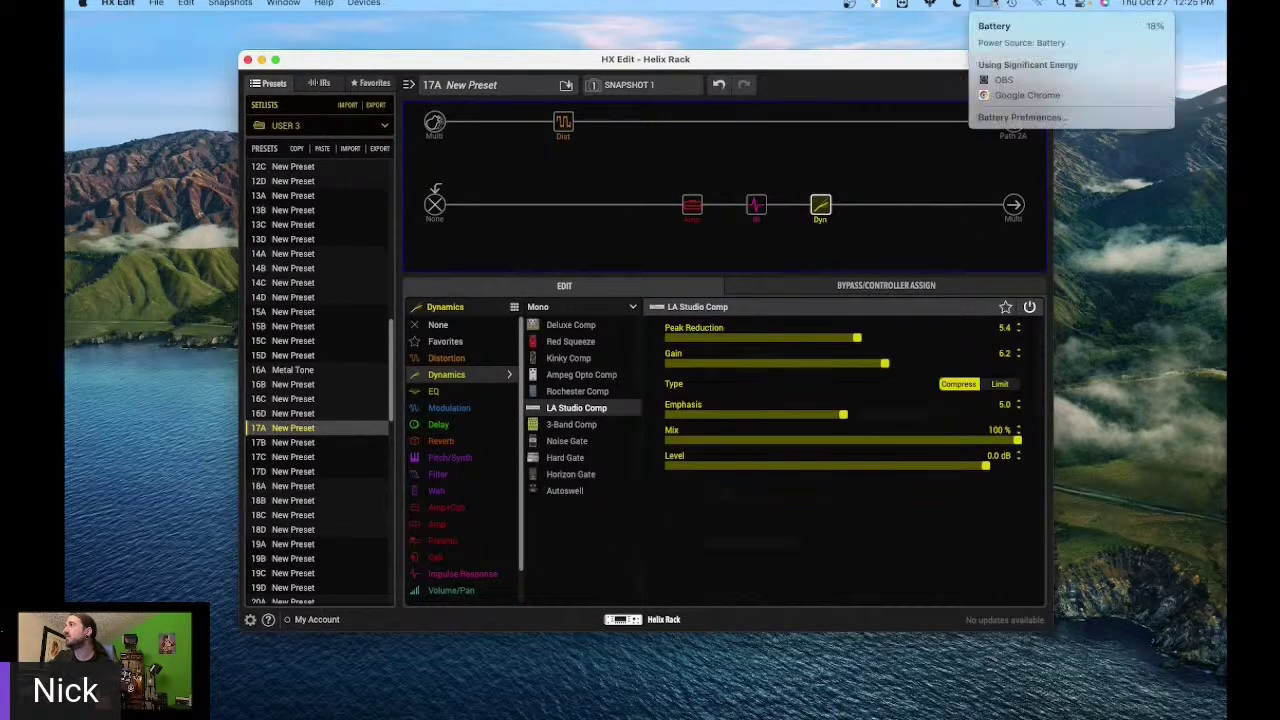
click(916, 60)
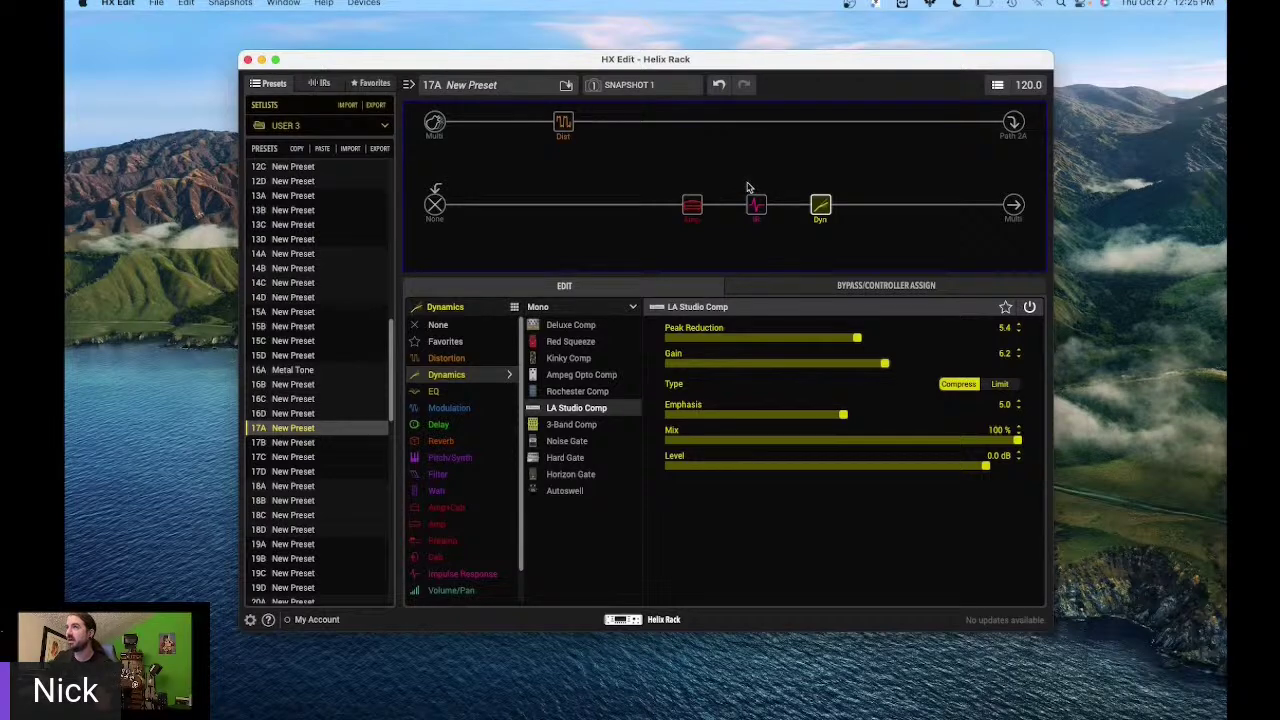
click(628, 124)
click(755, 203)
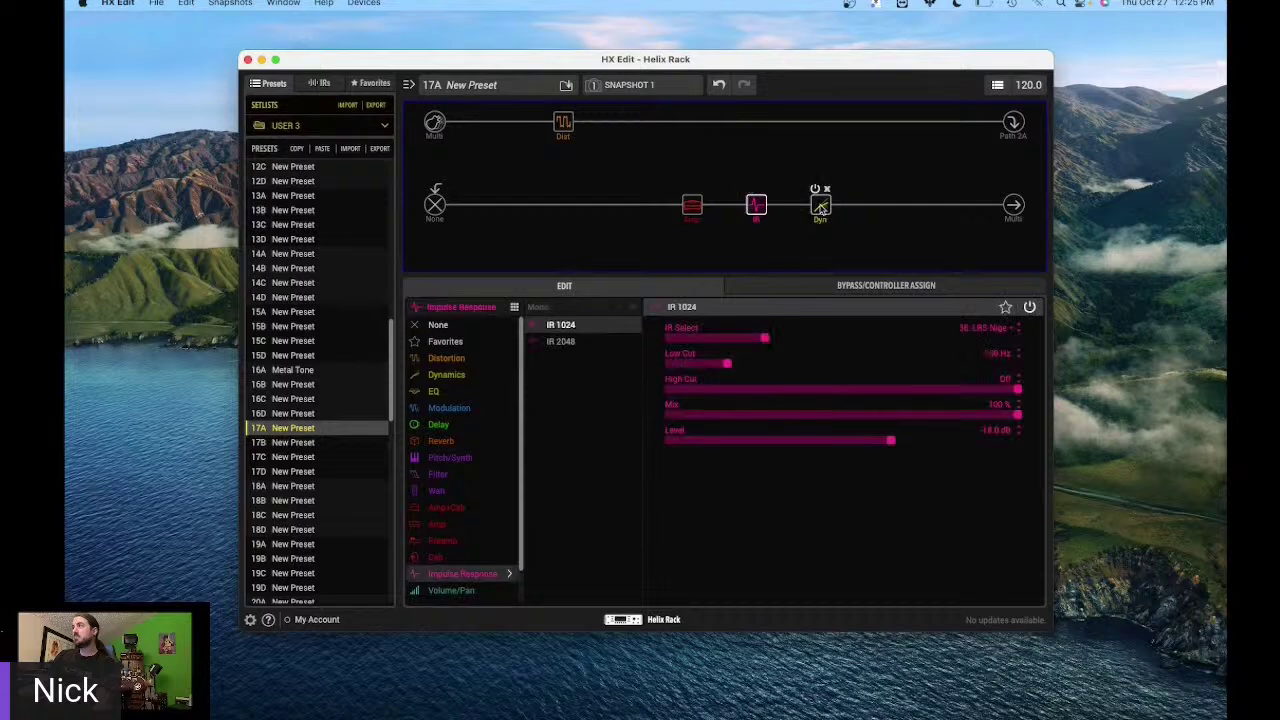
click(820, 207)
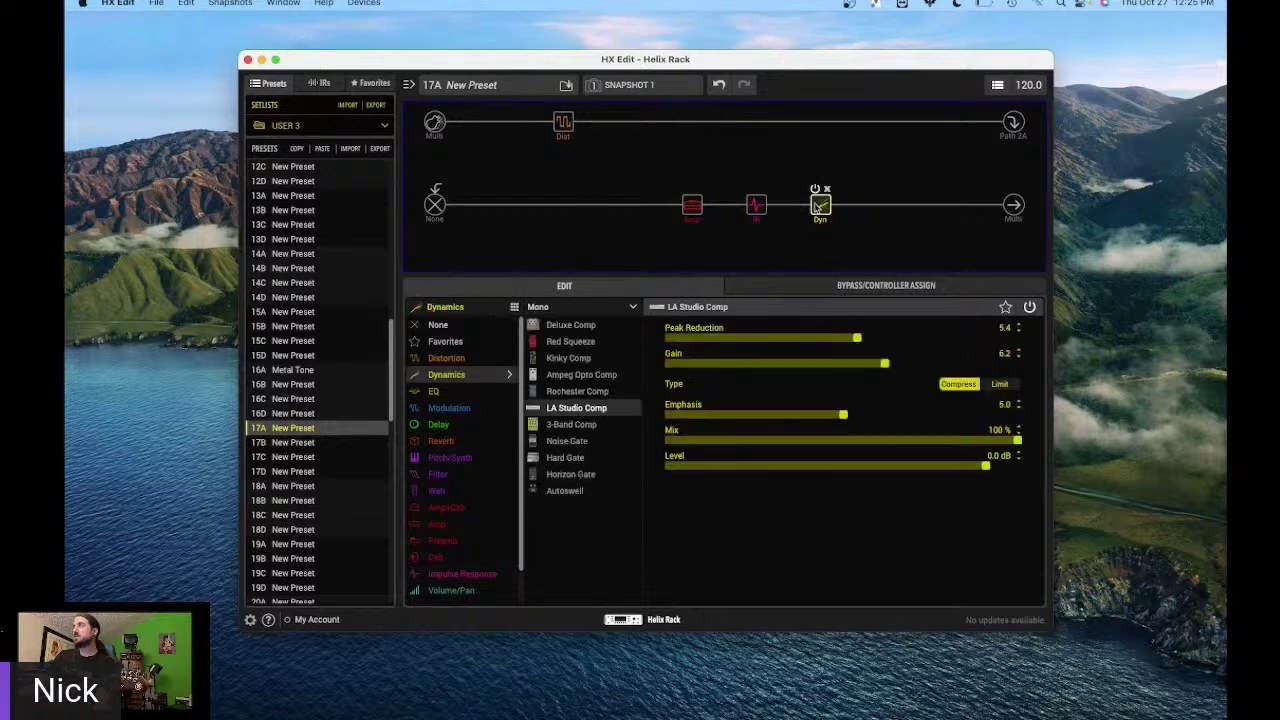
- Add a stereo Dynamic Plate reverb near the end of the lower path and move it, bypassed, onto a parallel branch
click(948, 205)
mouse_move(491, 444)
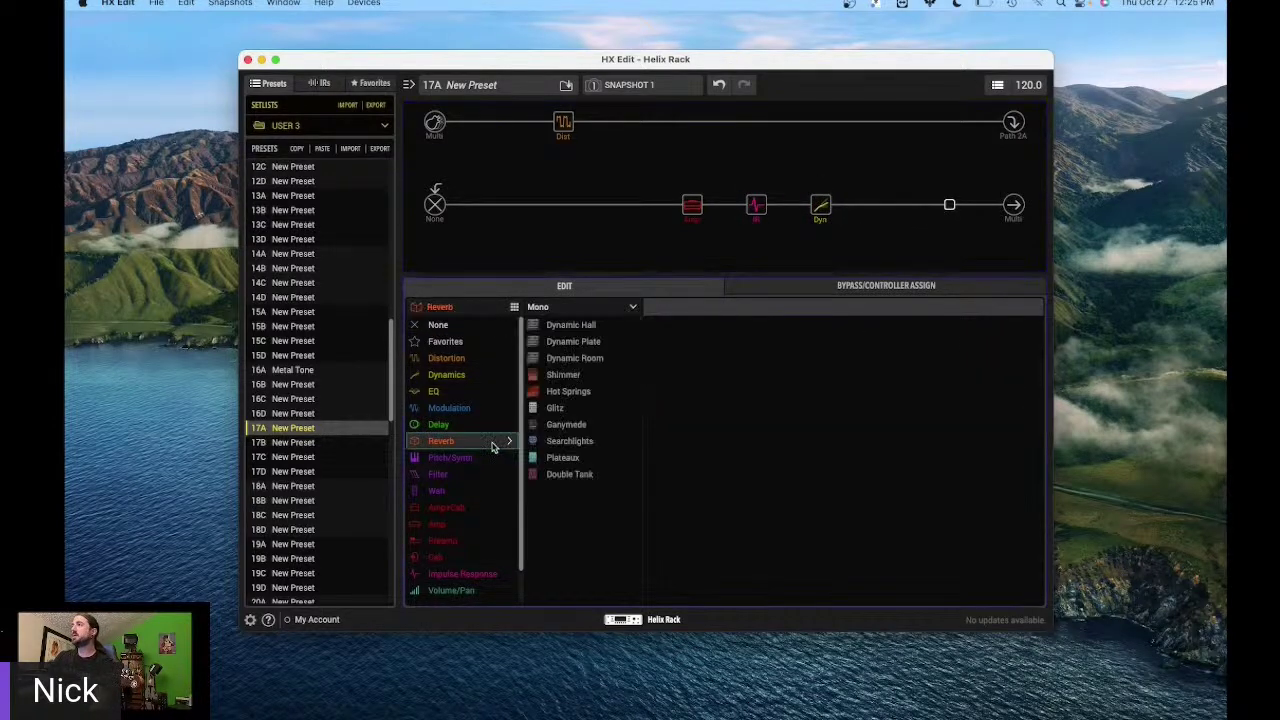
click(616, 309)
click(613, 338)
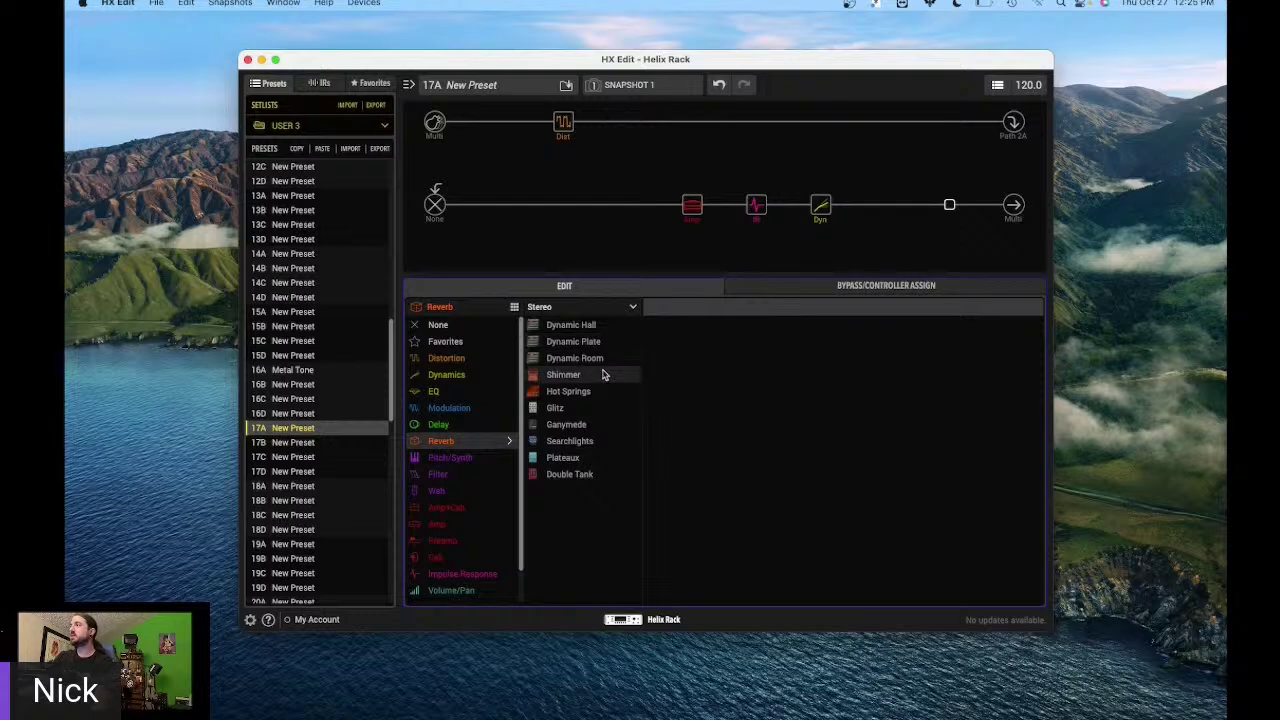
click(588, 342)
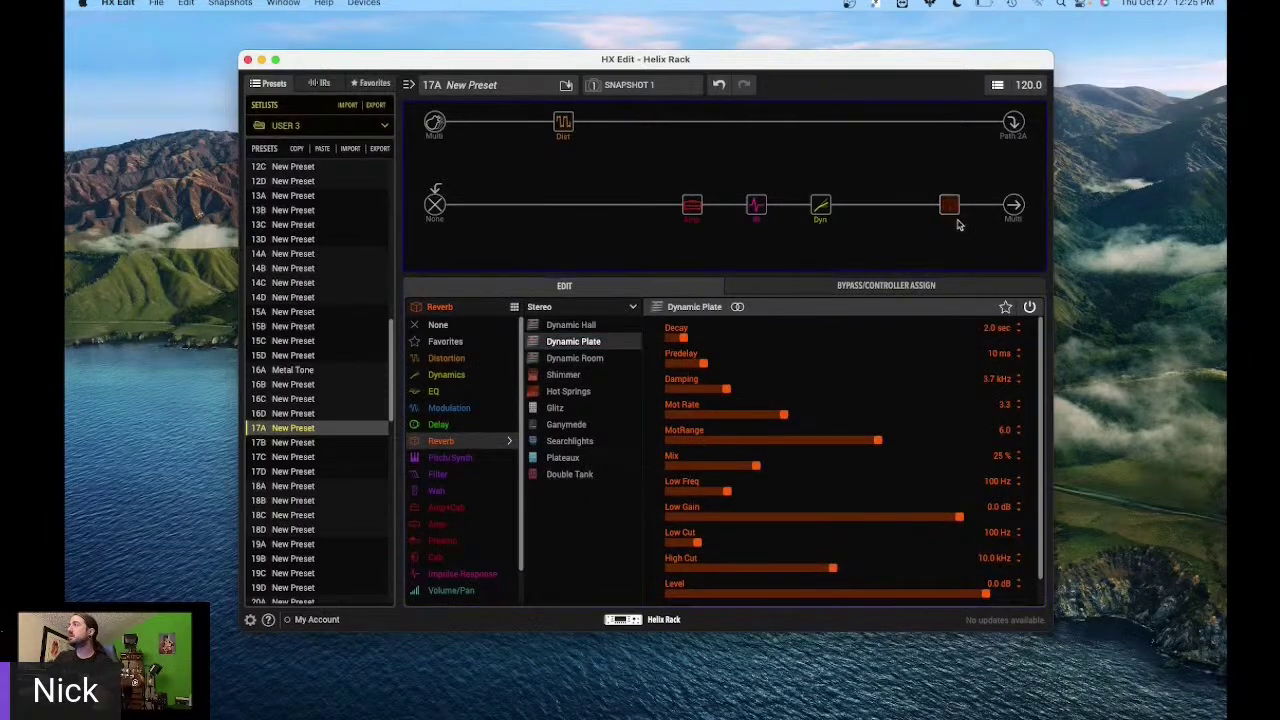
drag(949, 206, 885, 248)
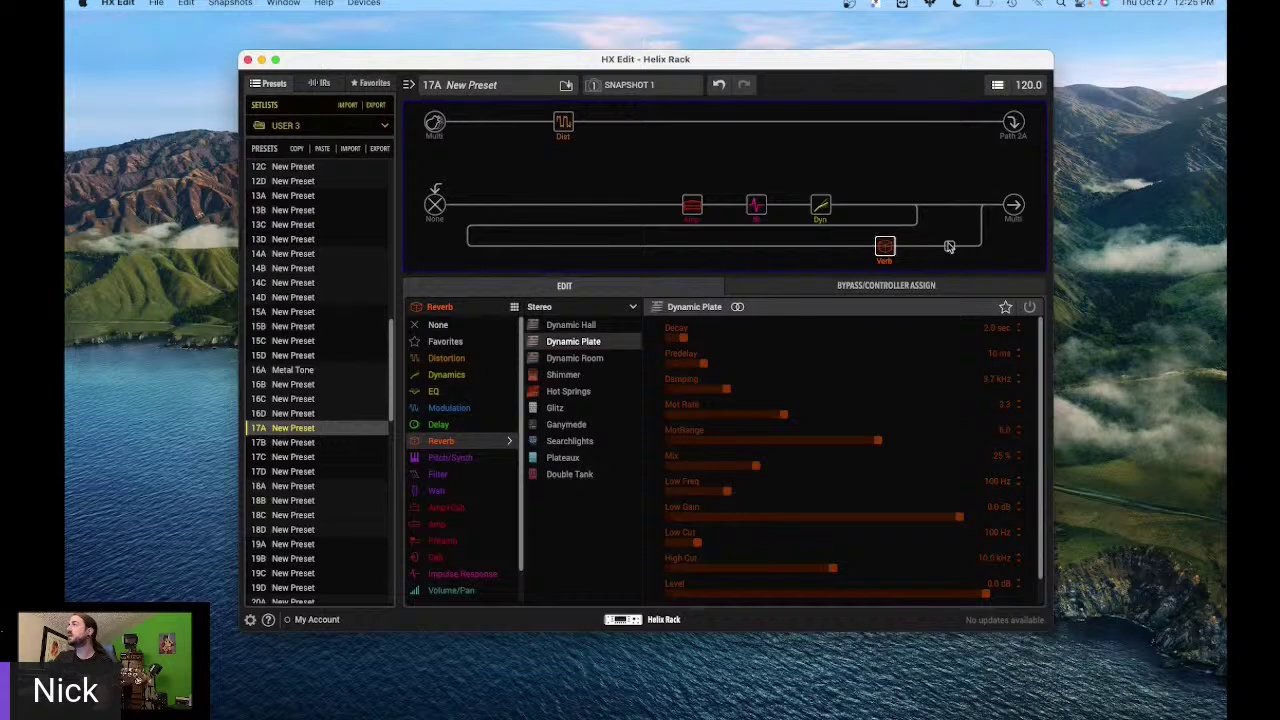
- Add a mono Dynamic Room reverb after the Dynamic Plate on the parallel branch, with Mix 28% and Decay 1.0 sec
click(949, 246)
click(486, 440)
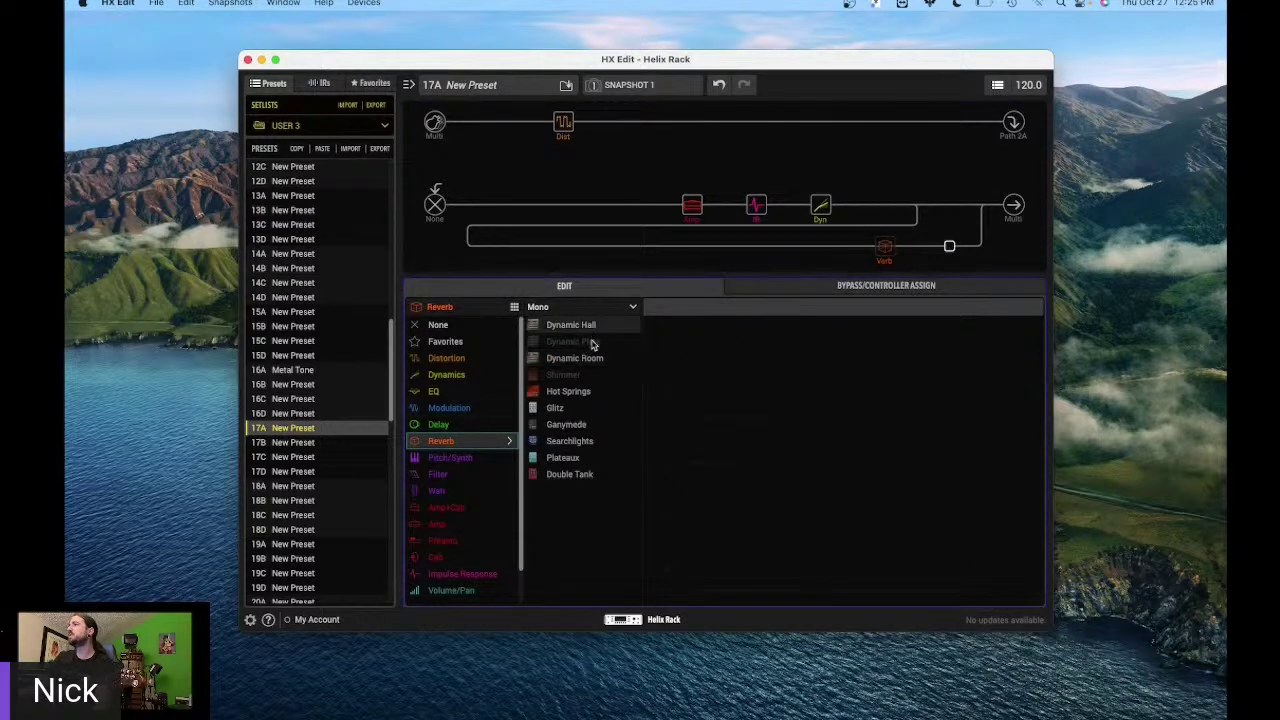
click(590, 358)
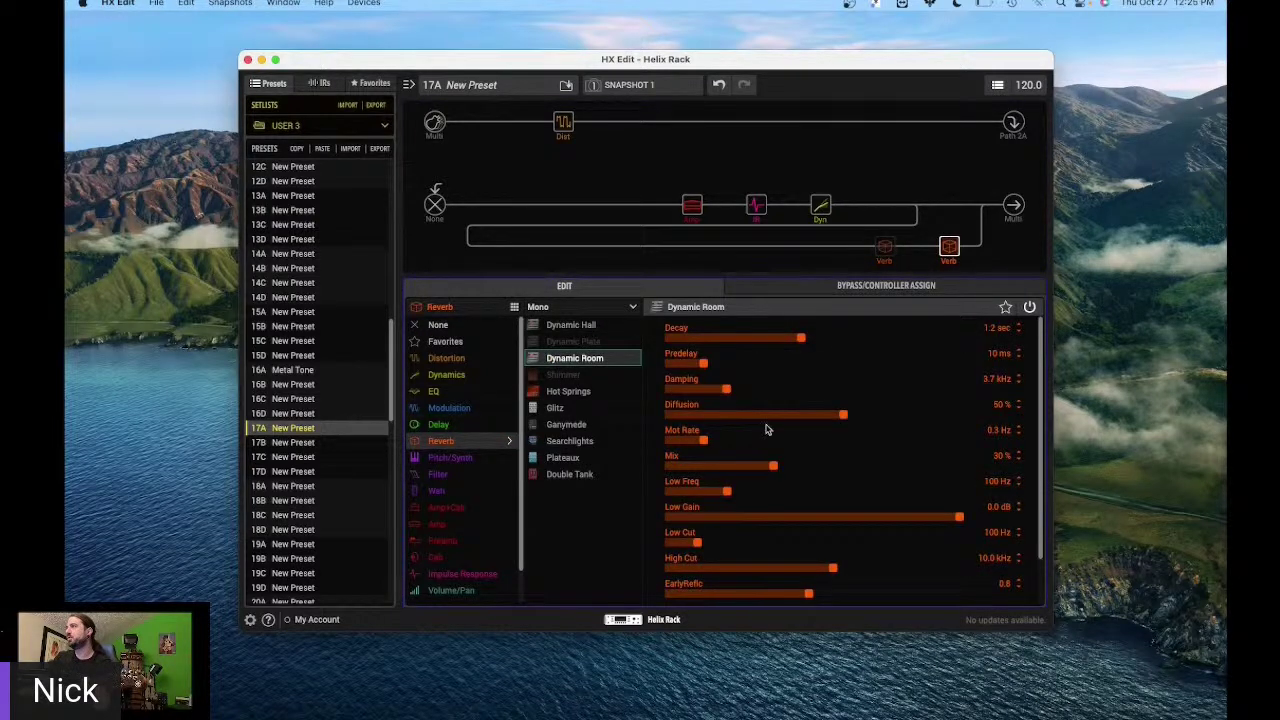
drag(773, 465, 766, 465)
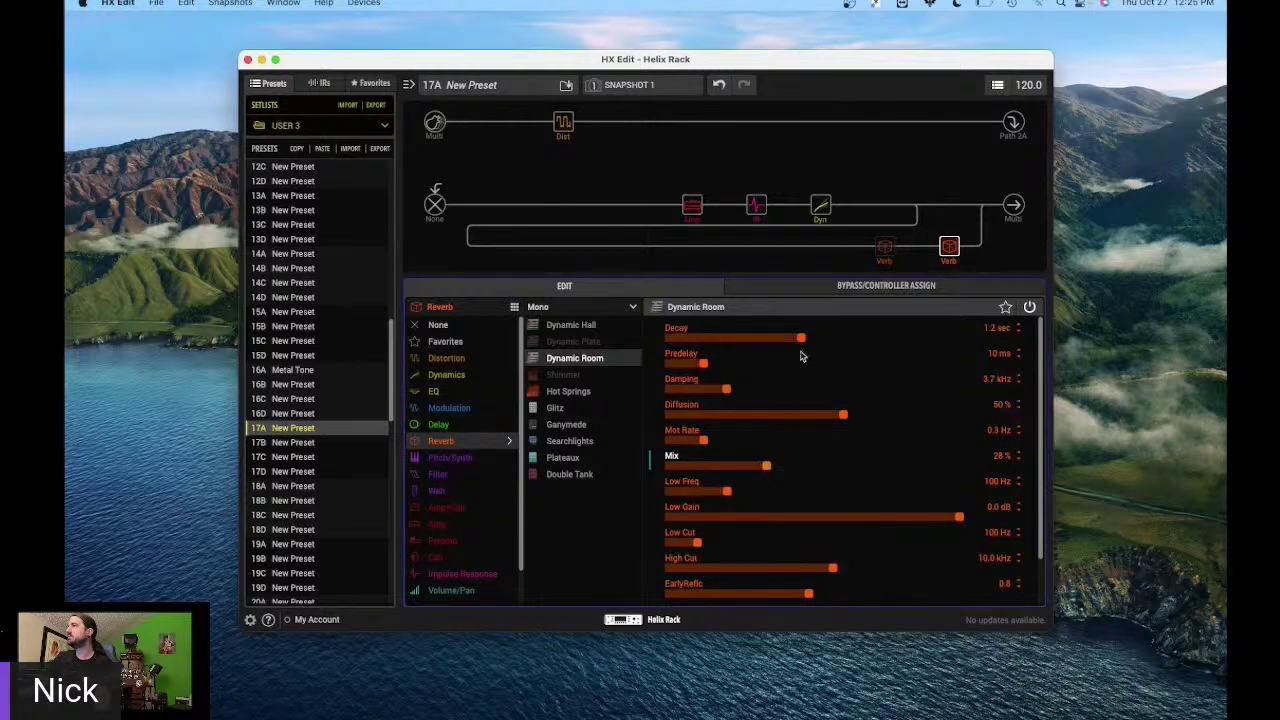
drag(800, 339, 776, 349)
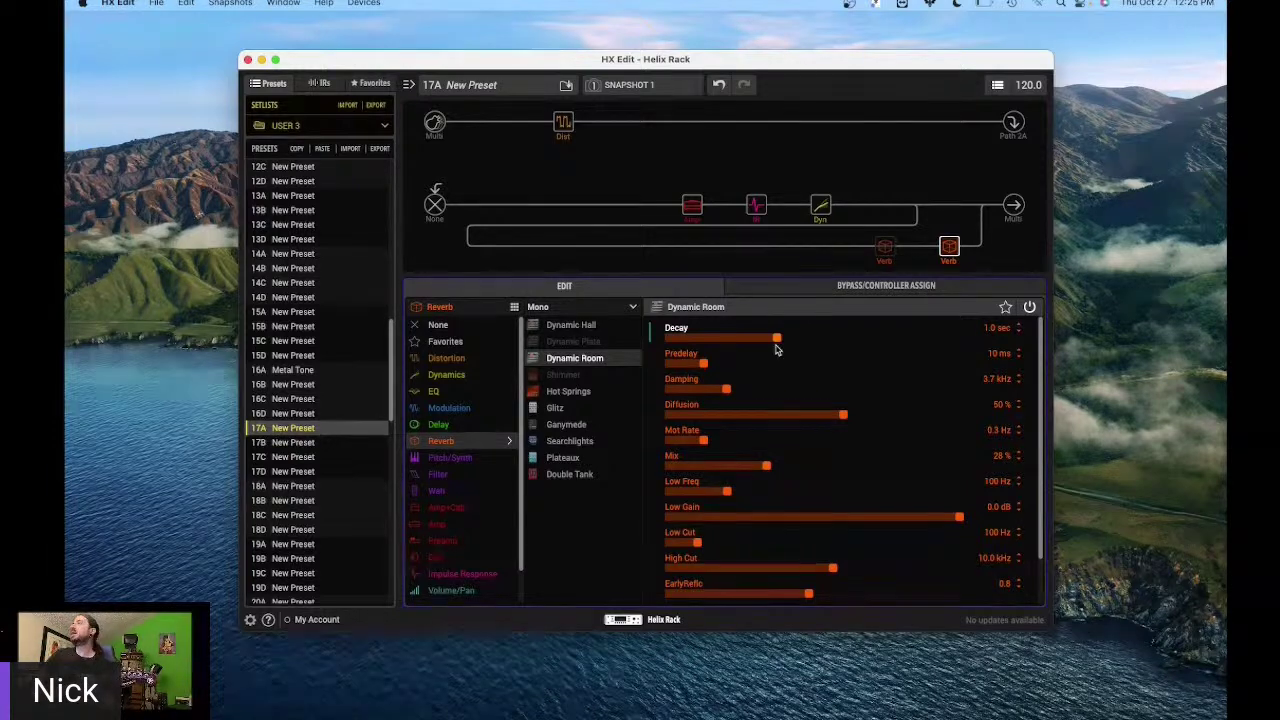
- Lower the Cali IV Lead amp's Ch Vol to 5.5
click(692, 205)
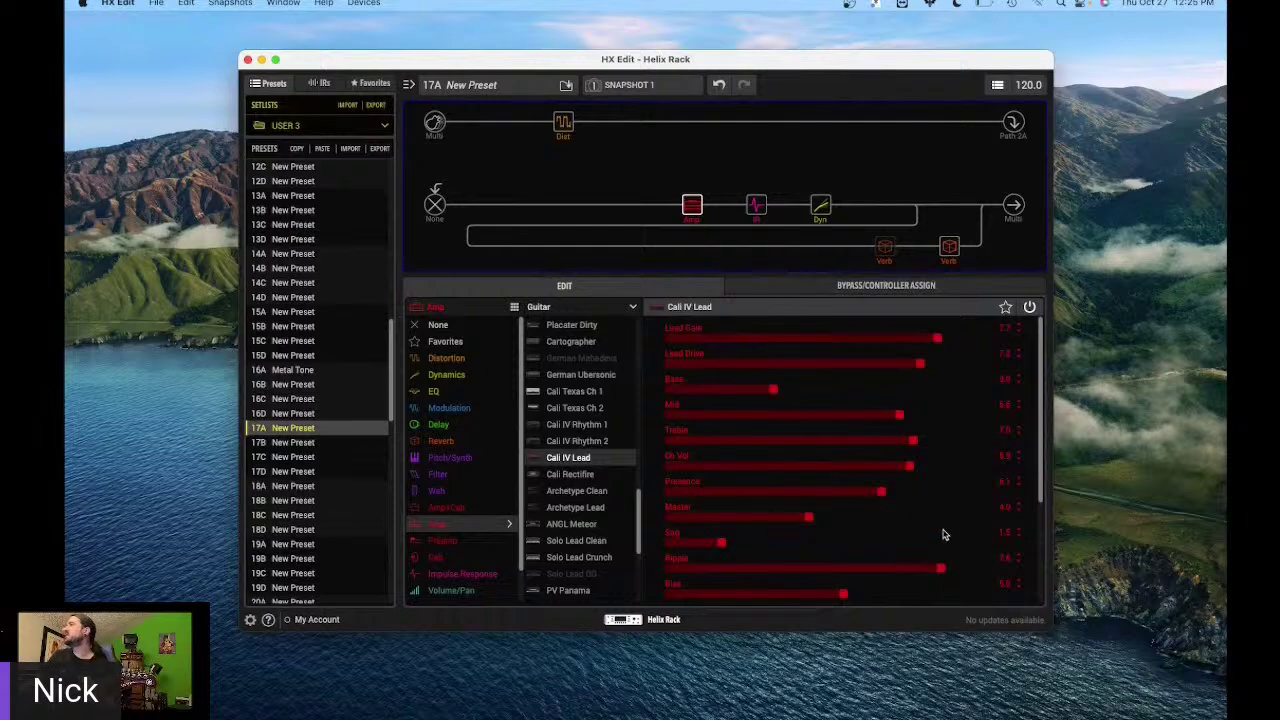
drag(892, 473, 866, 476)
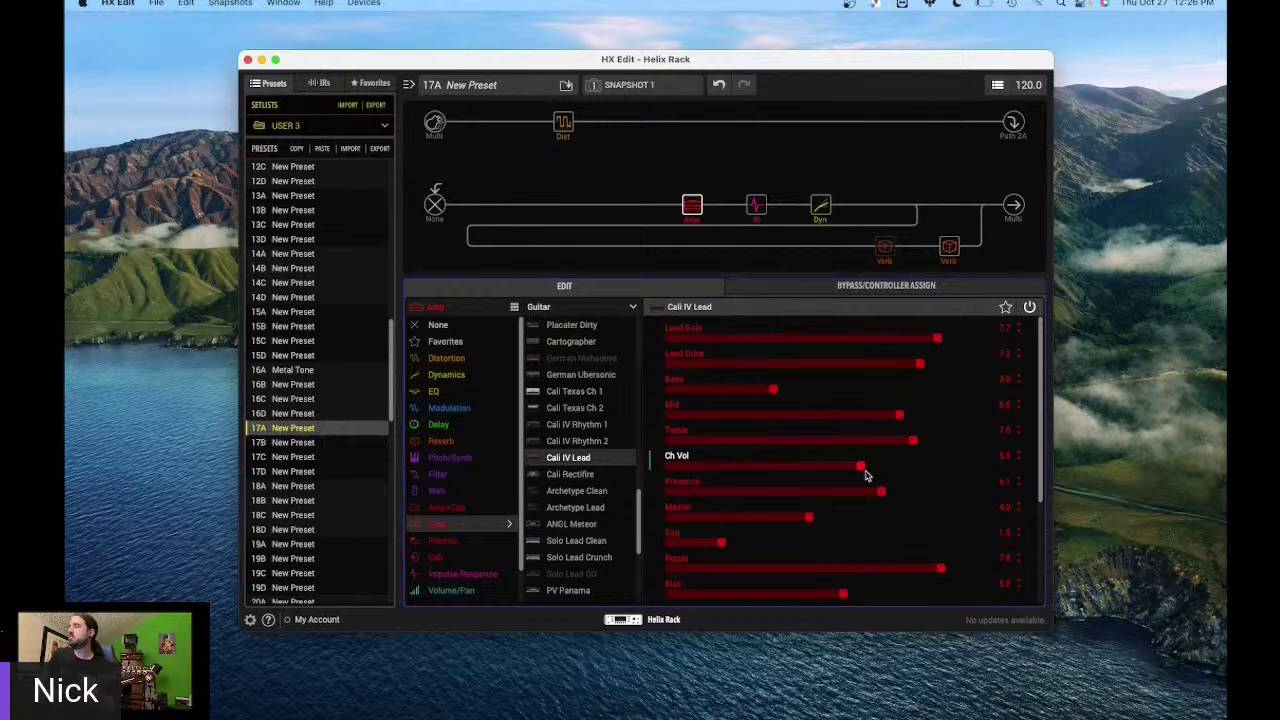
- Set the Dynamic Room reverb's Mix to 36% and Predelay to 56 ms
click(949, 246)
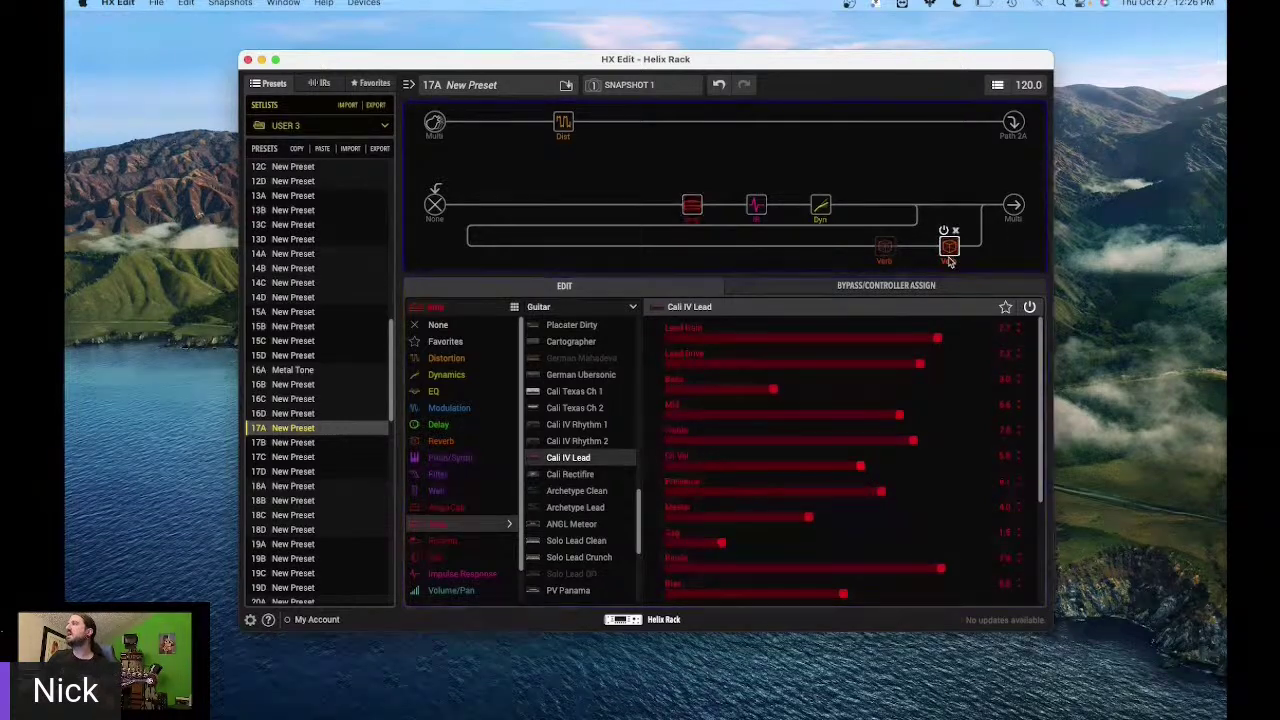
drag(767, 467, 796, 475)
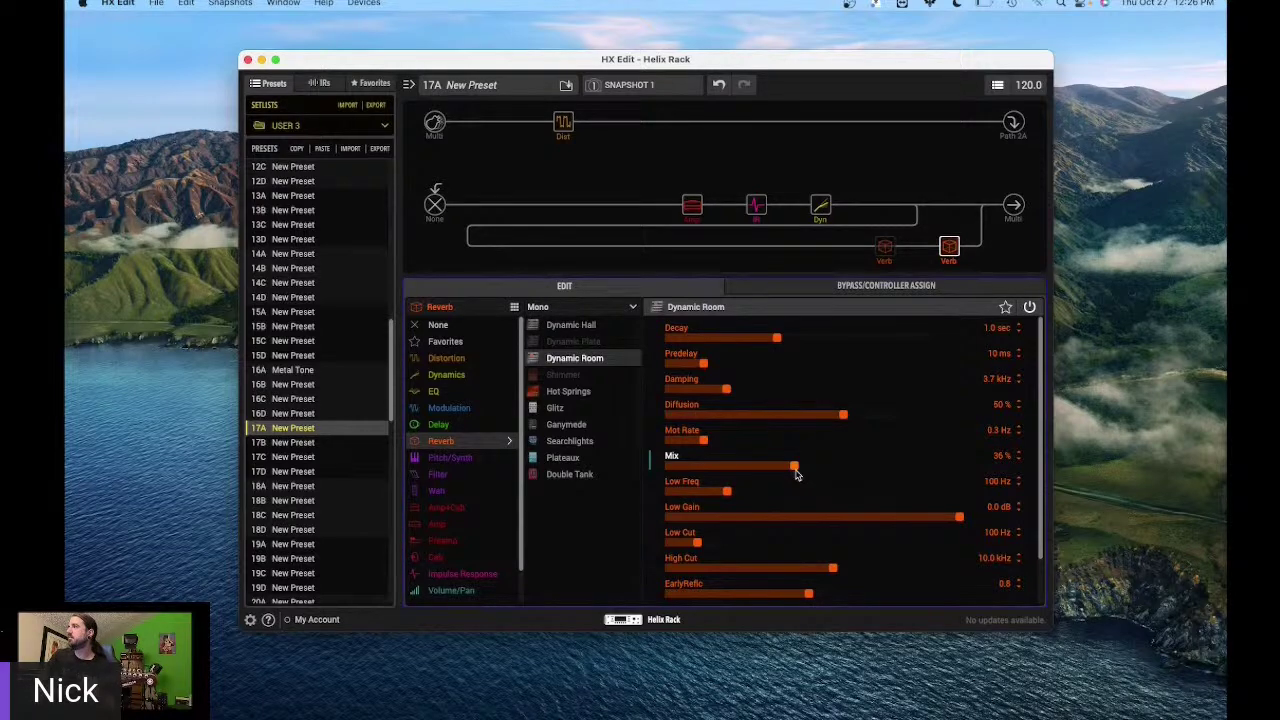
drag(703, 366, 864, 377)
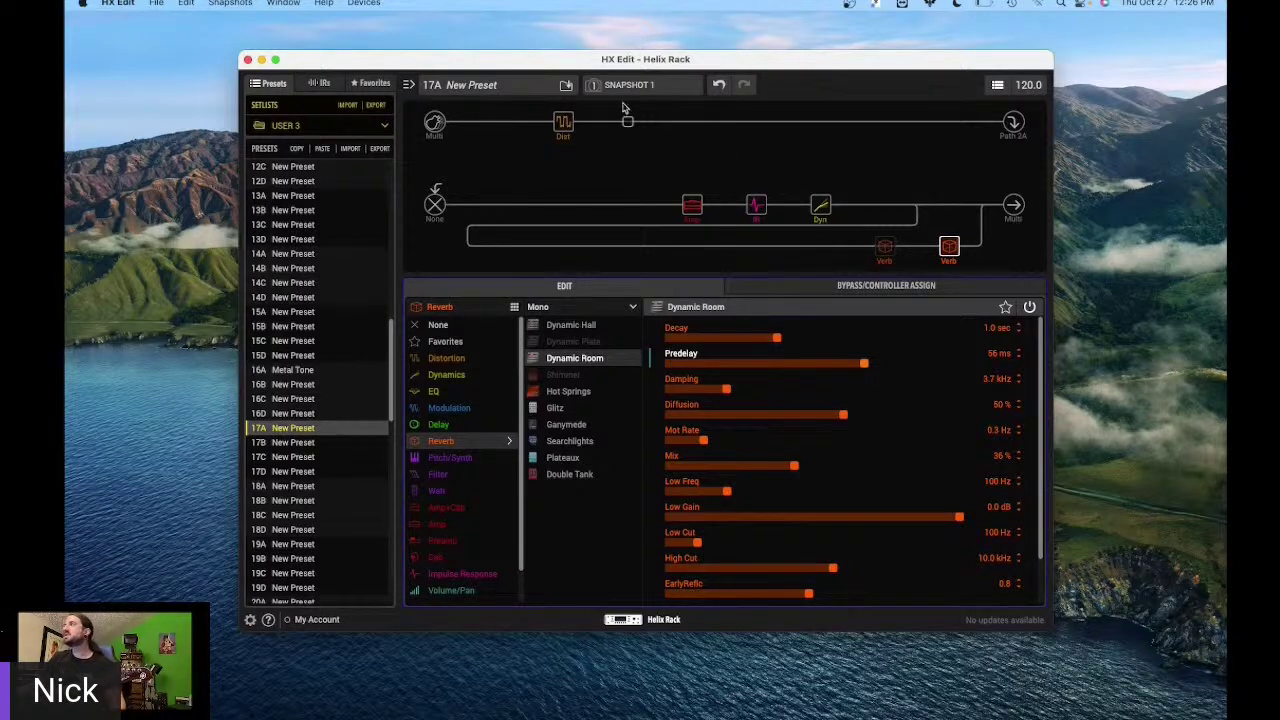
- Add a mono Deluxe Comp in the empty slot before the distortion block on the upper path
mouse_move(552, 121)
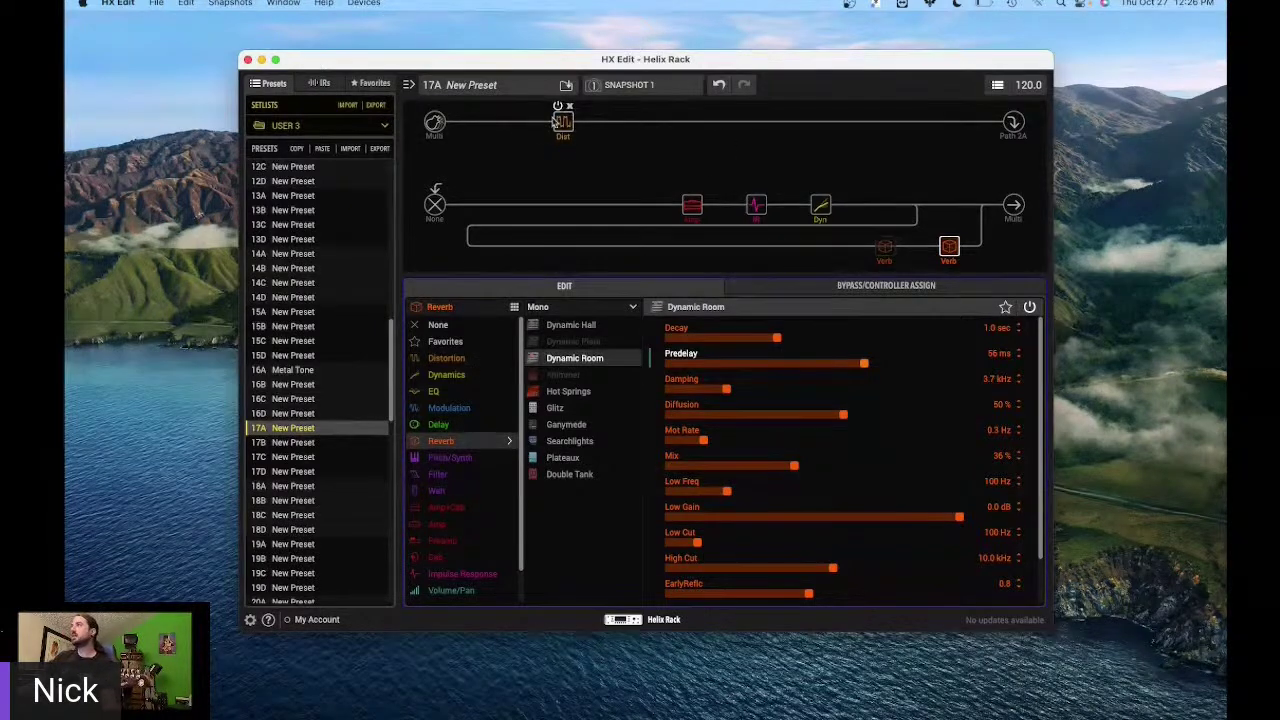
click(503, 123)
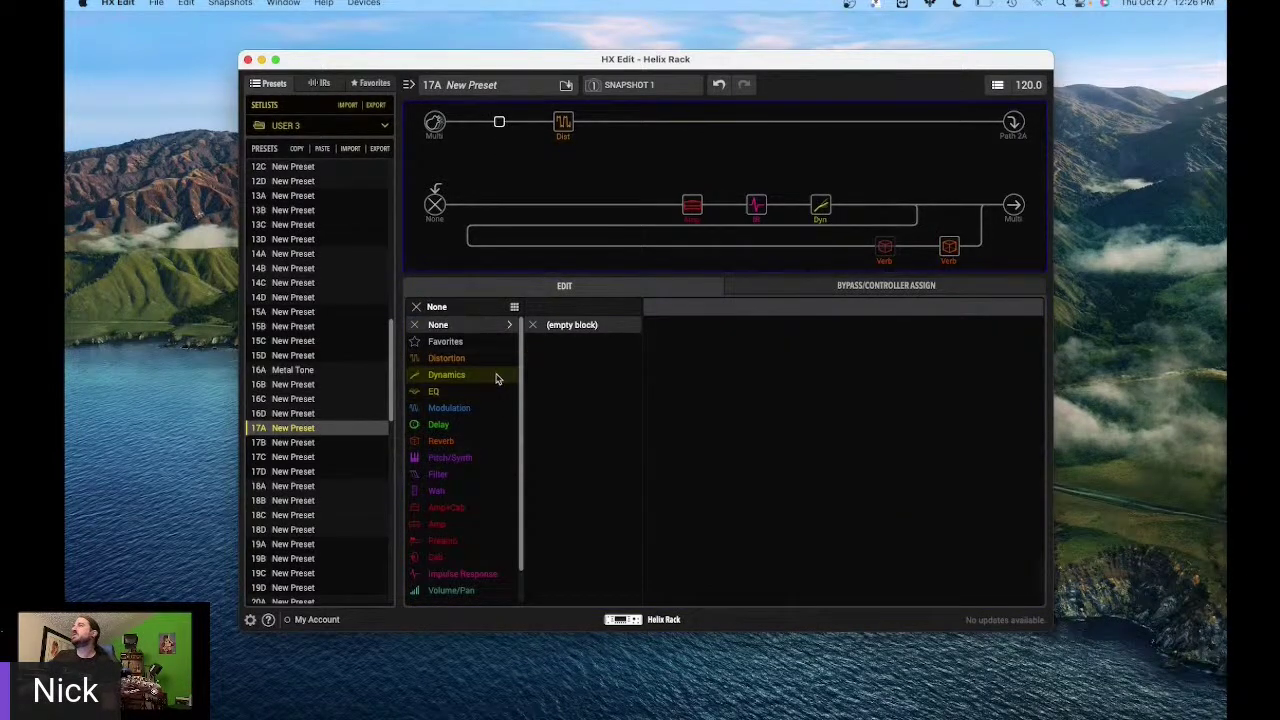
click(497, 374)
click(590, 330)
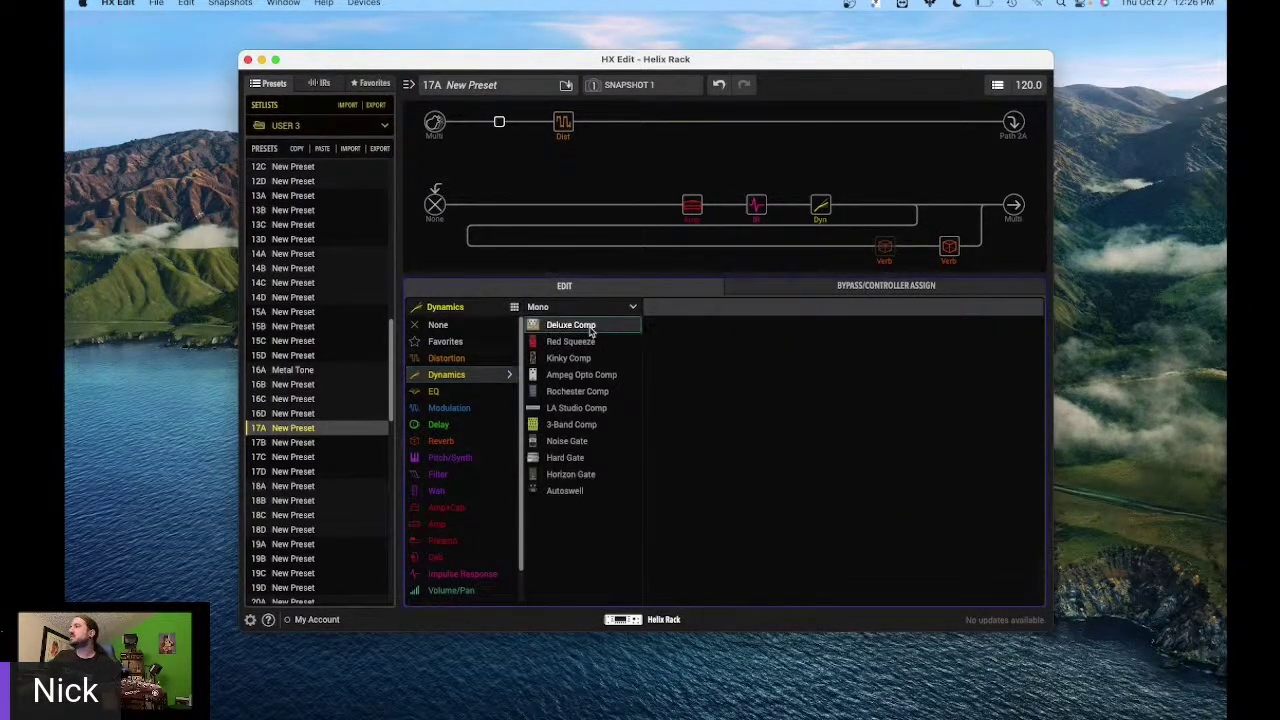
mouse_move(496, 120)
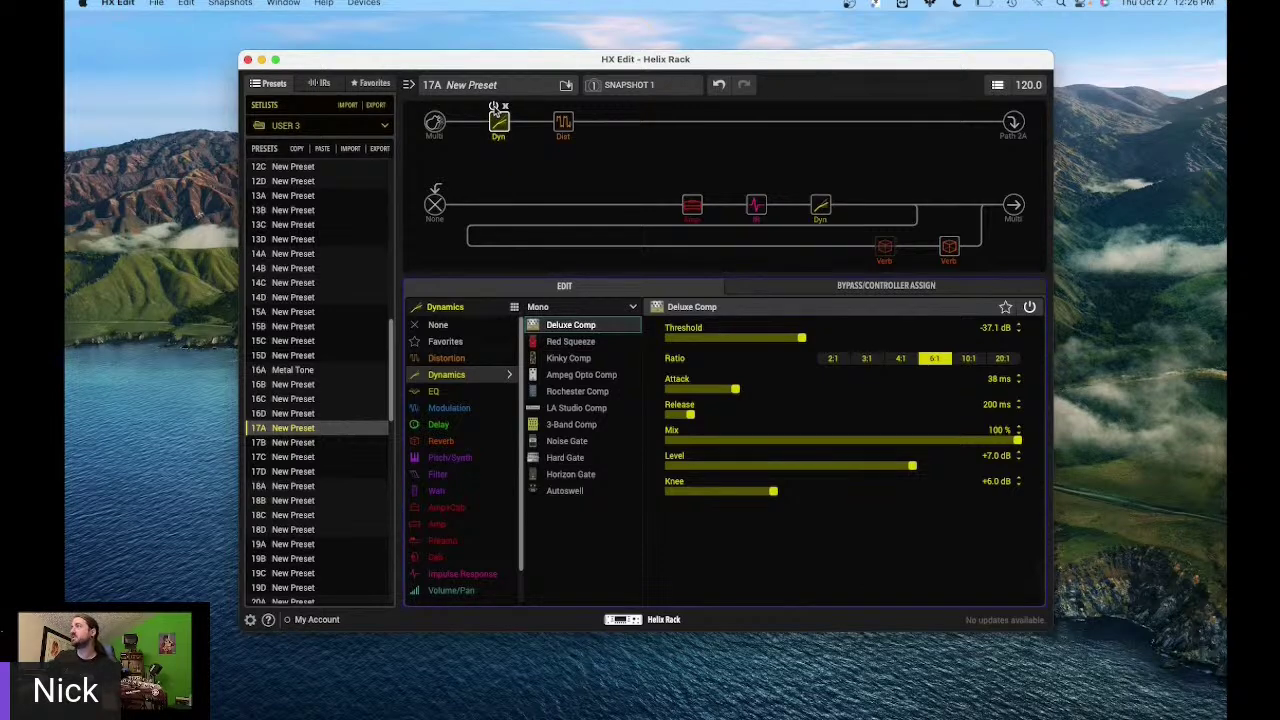
- Bypass the Deluxe Comp before the distortion block on the upper path
click(493, 107)
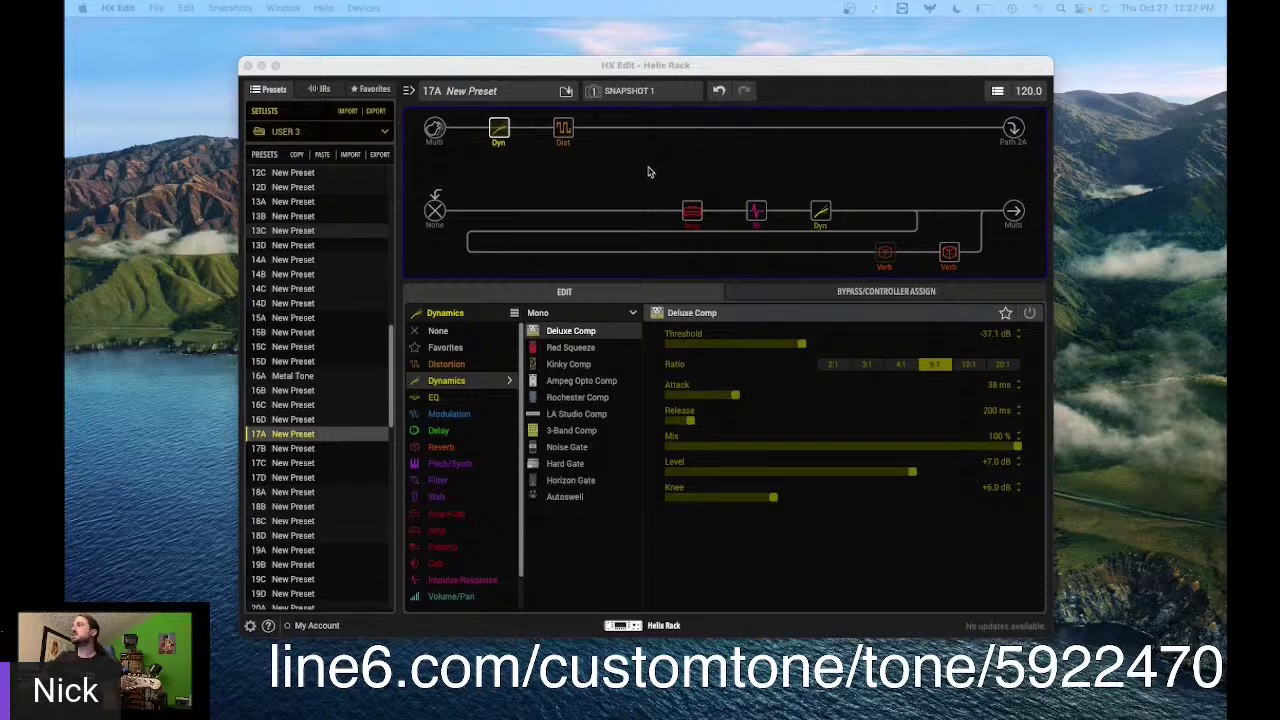
- Select the impulse response block and check which impulse response is chosen under IR Select, leaving the choice as it is
click(757, 213)
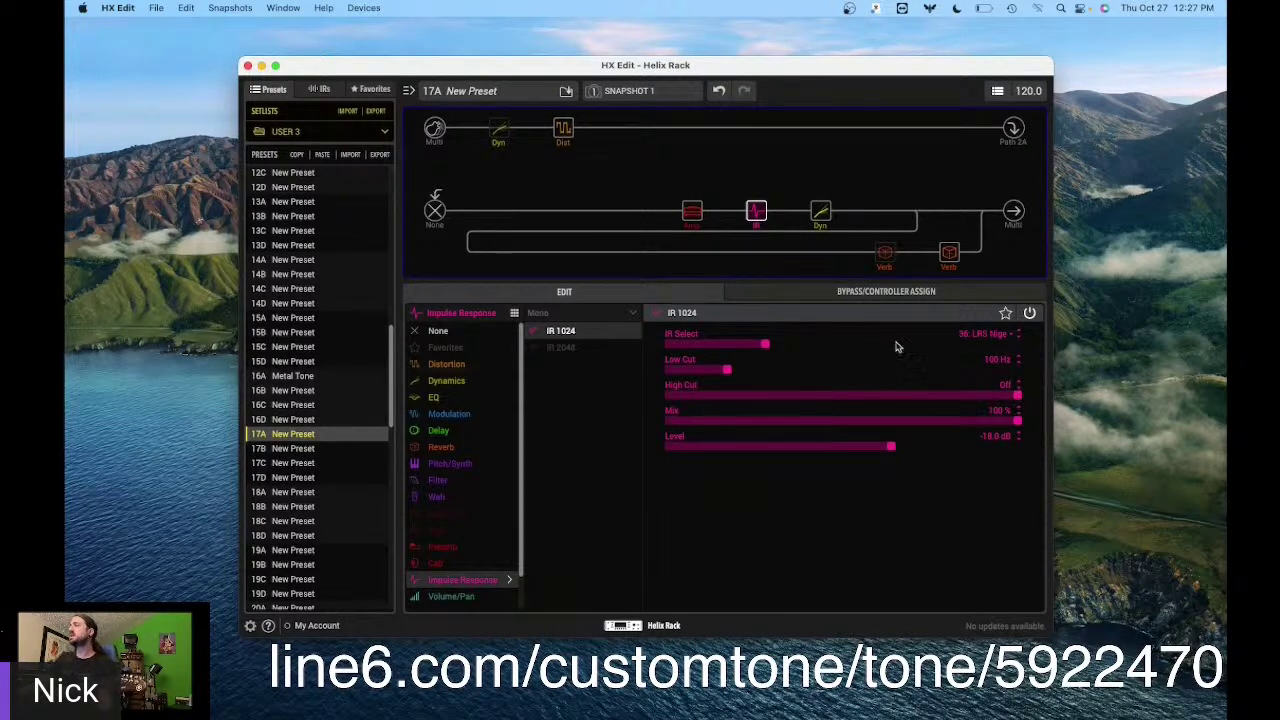
click(988, 336)
key(Escape)
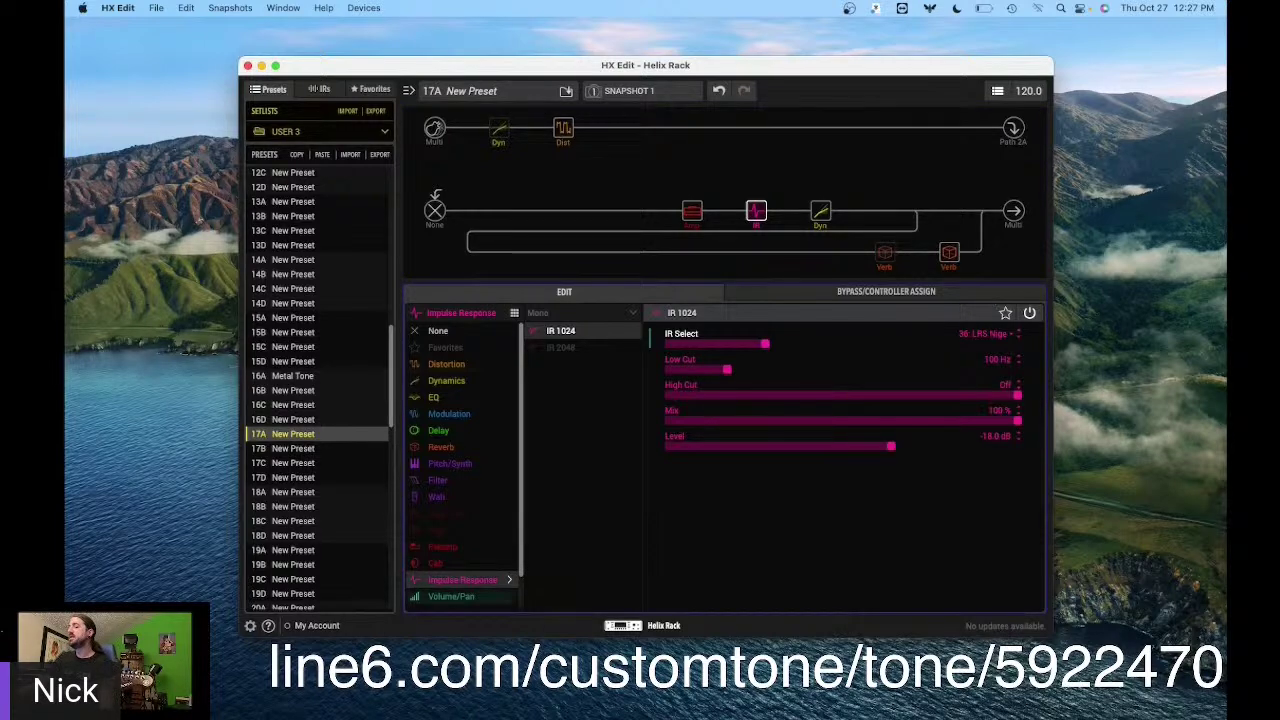
- Switch to Chrome to view the LRS JP BoogieMan UA IR Set product page, and return to HX Edit
key(super+Tab)
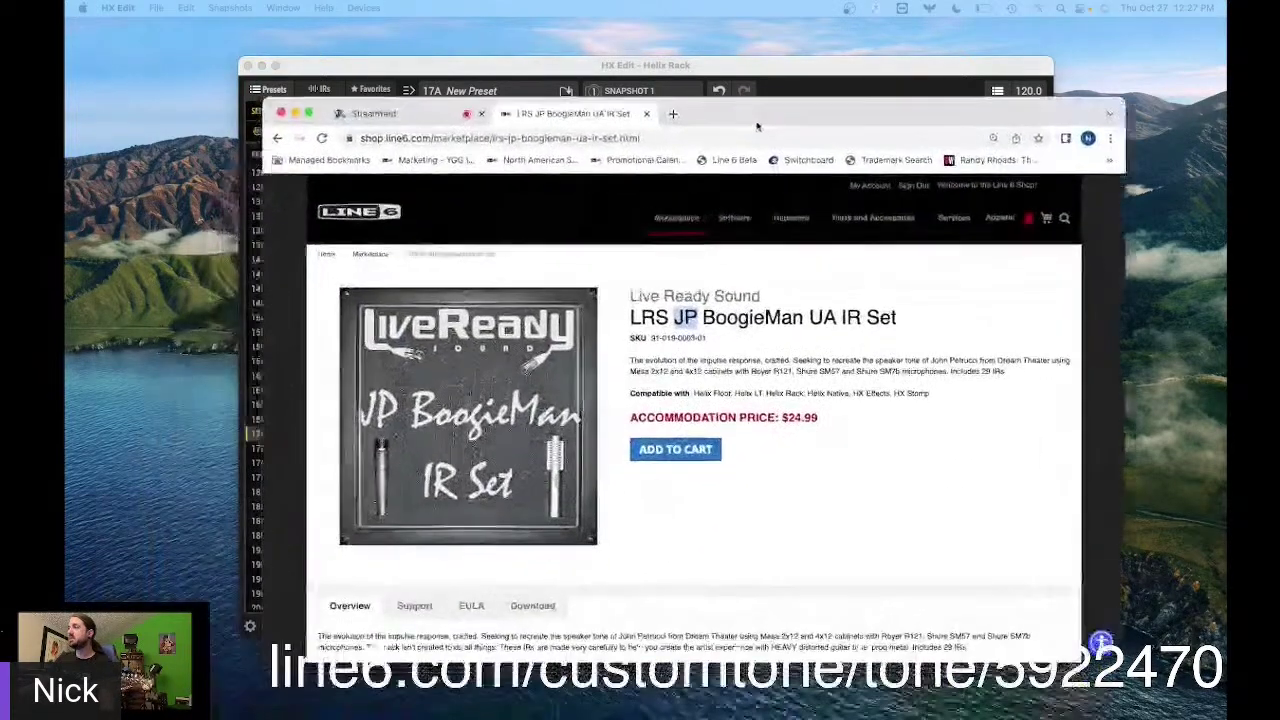
click(893, 320)
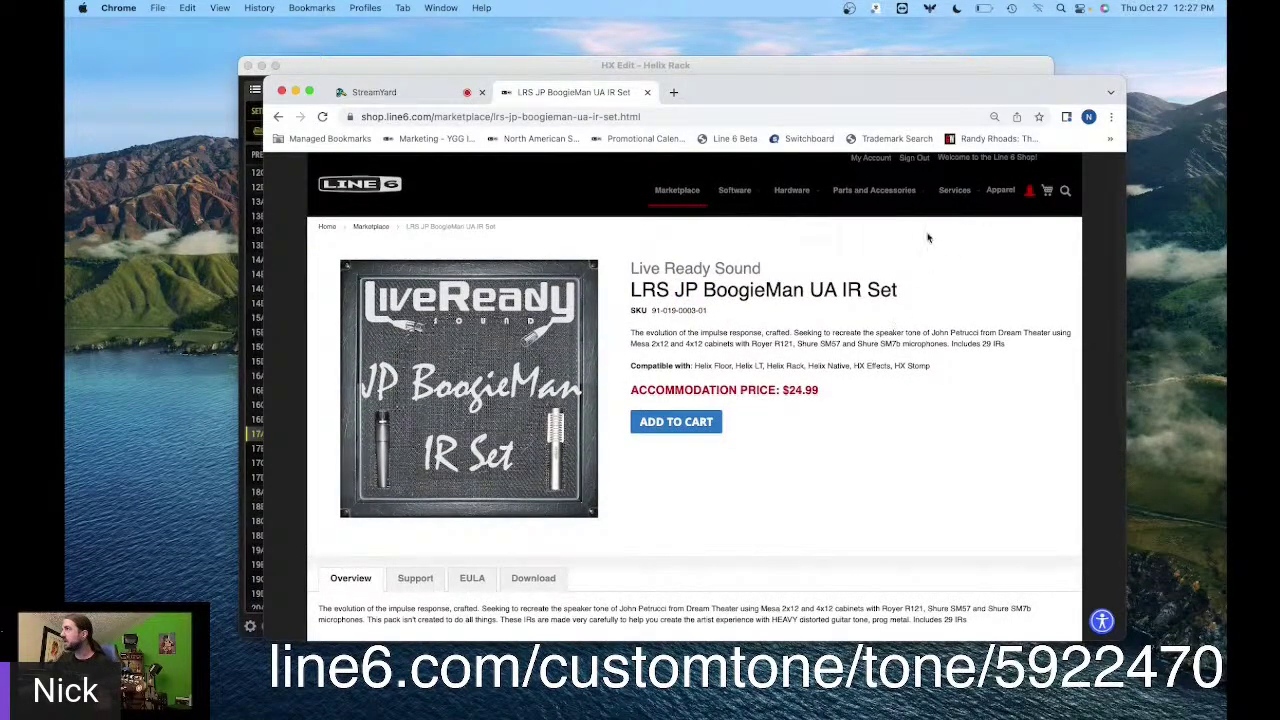
double_click(845, 90)
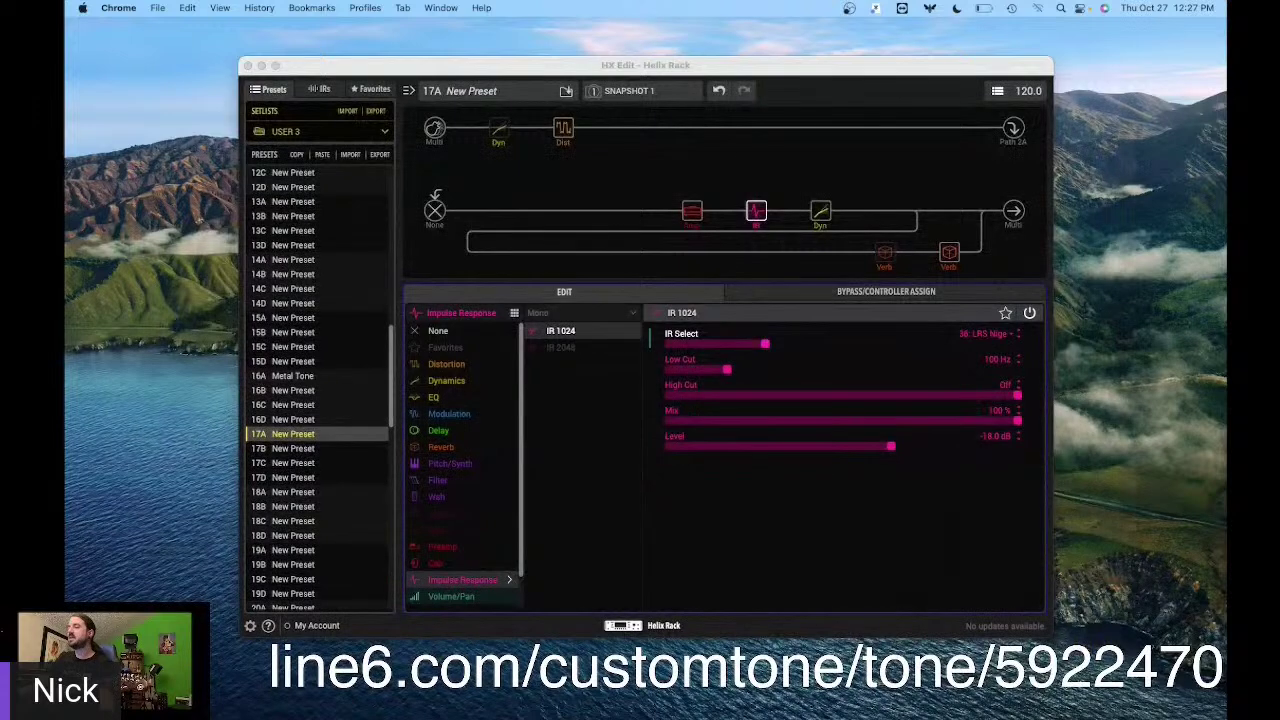
click(760, 75)
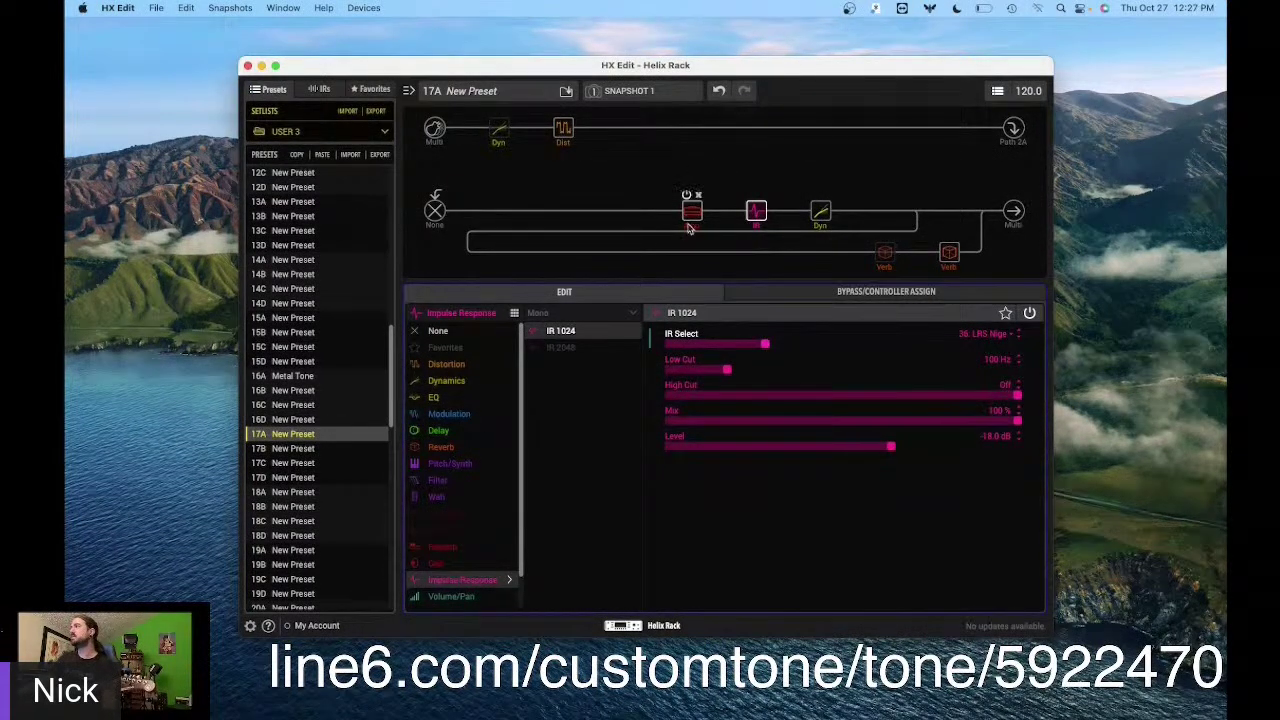